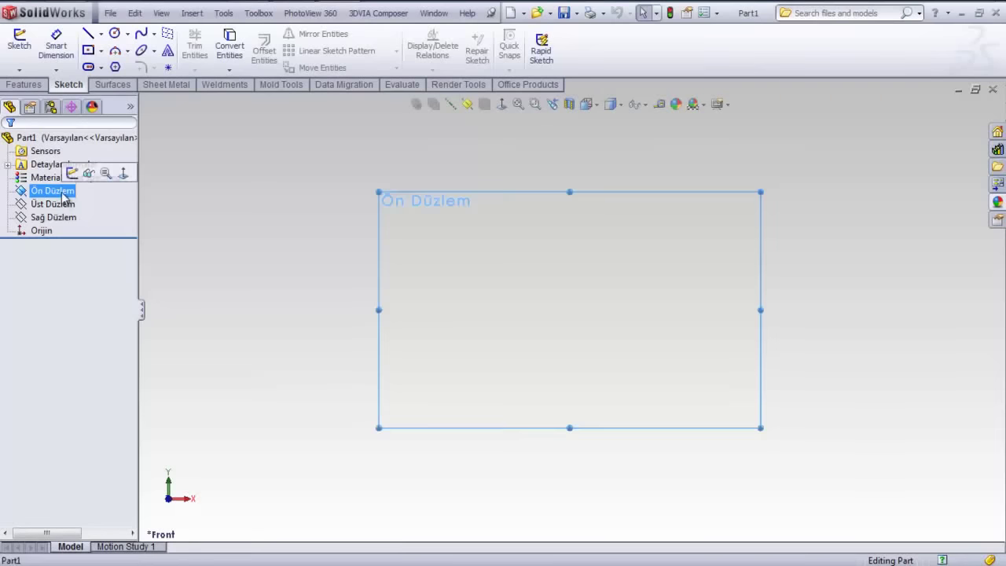
Step: Draw a centre rectangle on the origin and dimension it 170 wide by 55 high
click(89, 50)
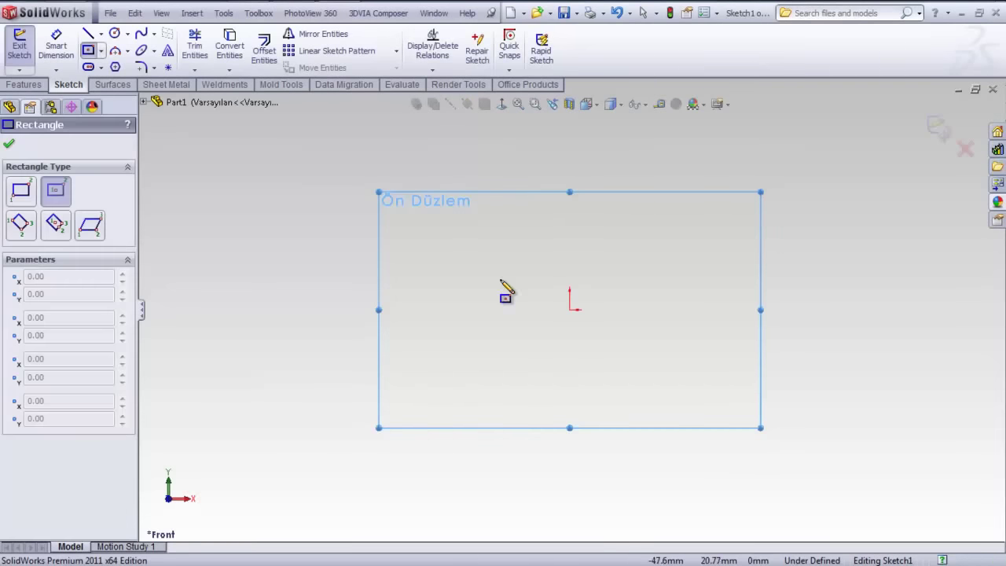
click(570, 309)
click(299, 263)
click(503, 264)
click(575, 231)
text(170)
key(Return)
click(387, 316)
click(358, 306)
text(55)
key(Return)
key(Escape)
Step: Add a vertical line from the rectangle centre to the top edge midpoint
key(l)
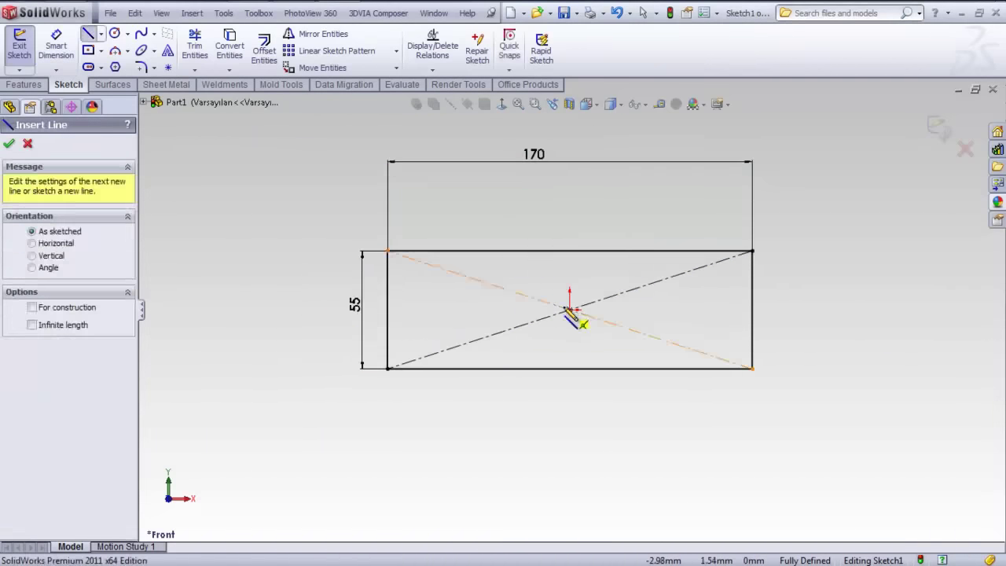
click(569, 309)
click(569, 251)
key(Escape)
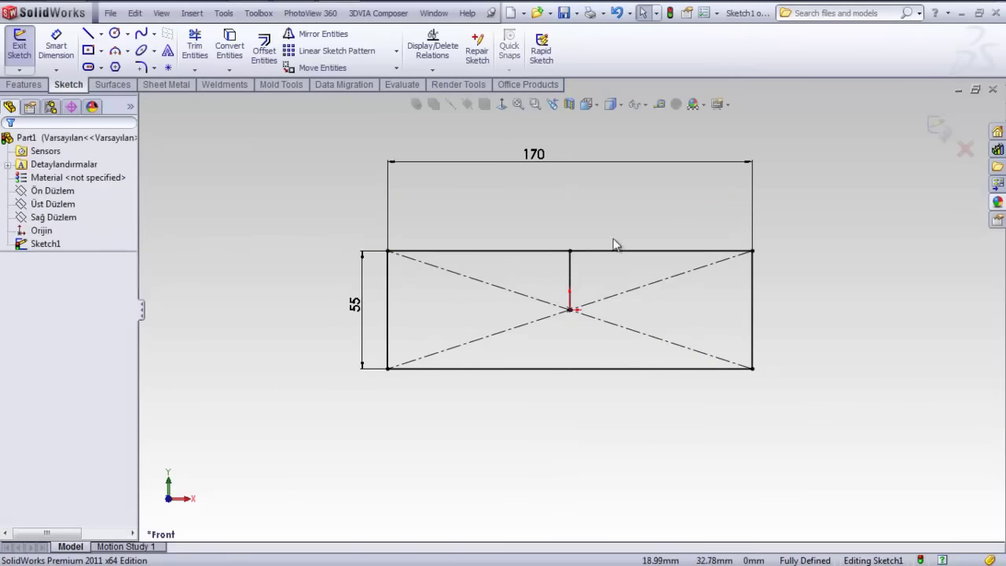
click(572, 279)
key(Escape)
Step: Convert all four rectangle edges to construction geometry
right_click(616, 251)
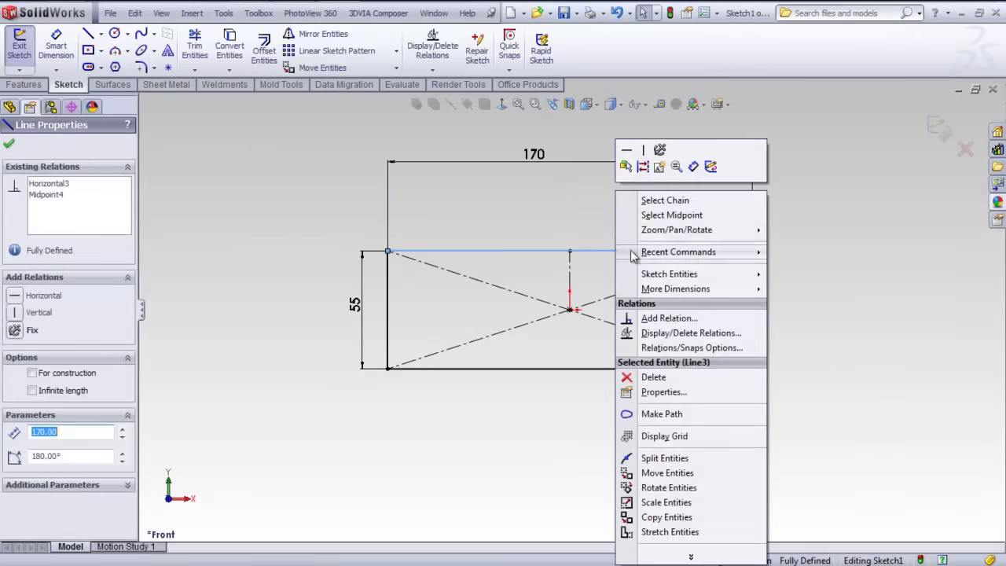
click(665, 200)
click(32, 511)
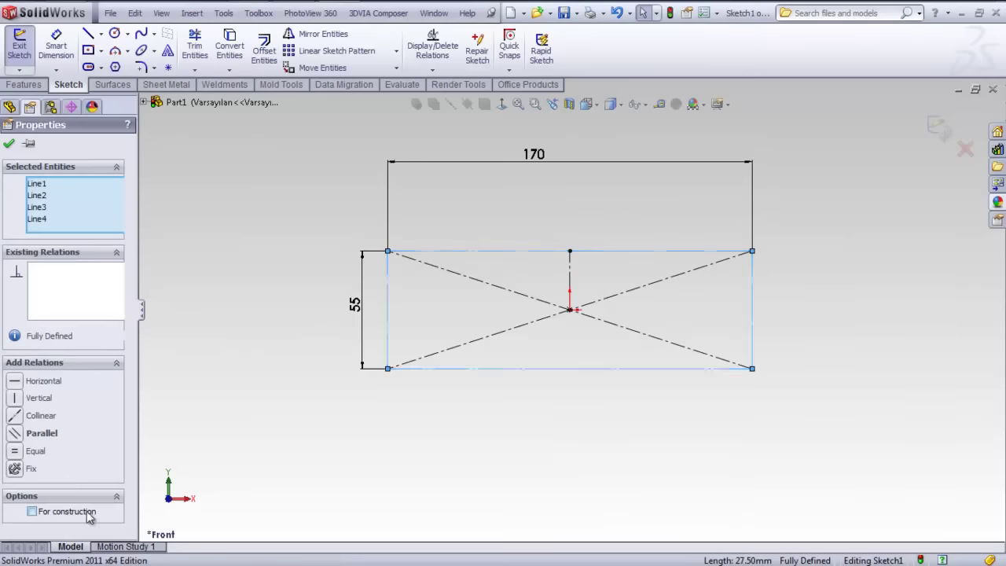
key(Escape)
scroll(576, 251, down, 2)
scroll(576, 251, down, 3)
click(116, 51)
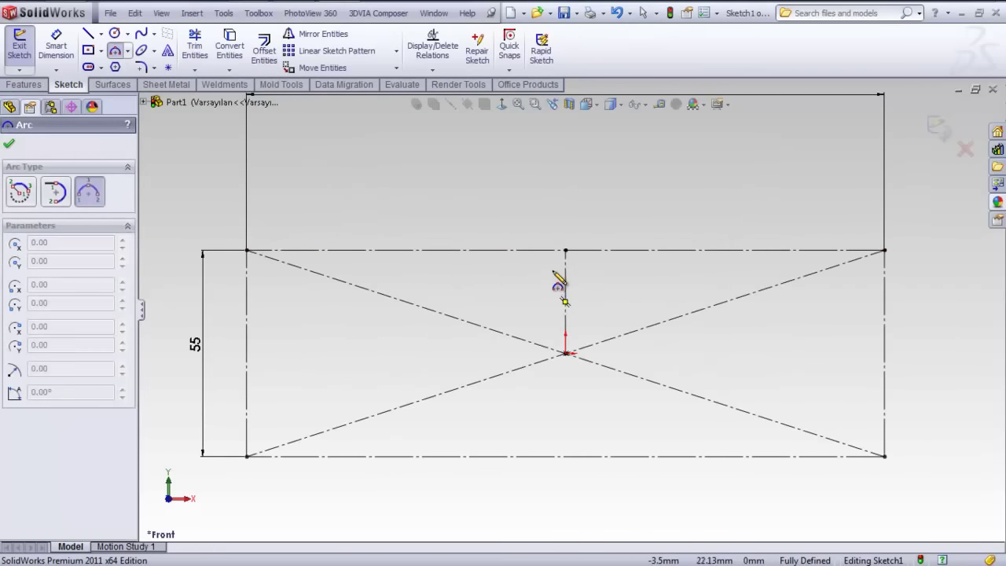
Step: Draw a 3-point arc from the left edge to the centre line, tangent to the top edge
drag(565, 271, 249, 272)
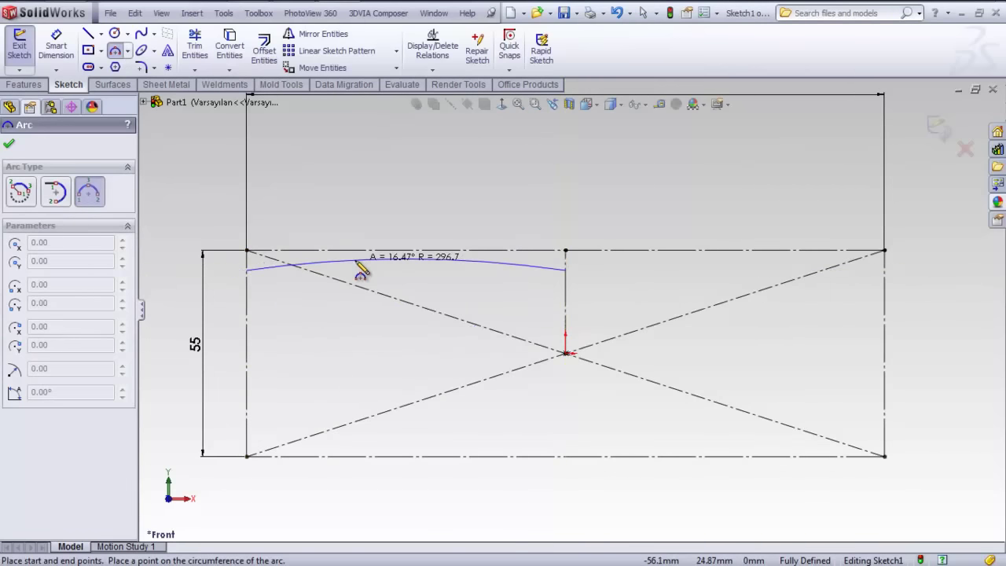
click(354, 260)
key(Escape)
click(336, 259)
ctrl+click(338, 251)
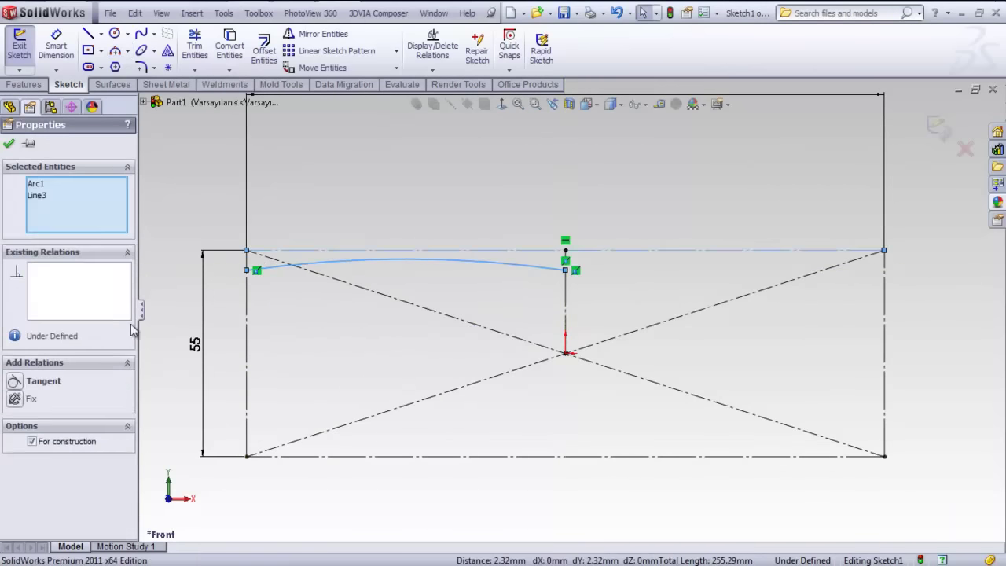
click(44, 381)
click(393, 351)
drag(566, 261, 570, 282)
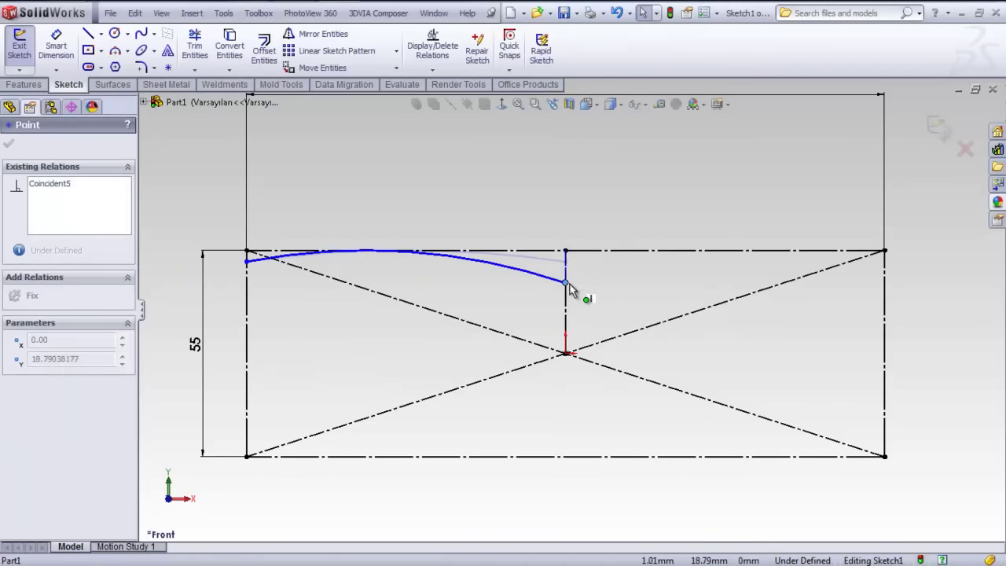
click(583, 285)
key(f)
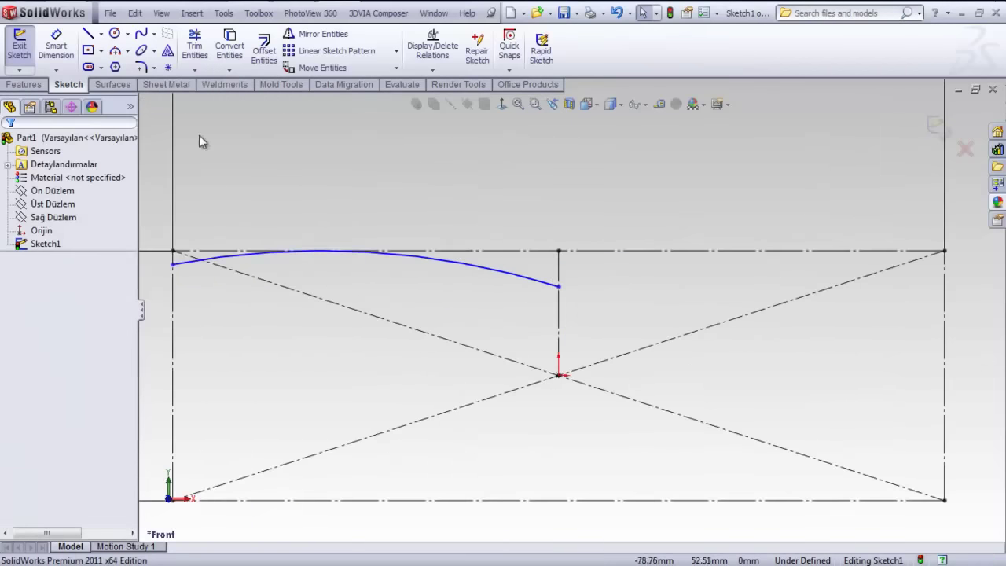
Step: Offset the arc to just below itself and shorten the copy's right end
click(264, 48)
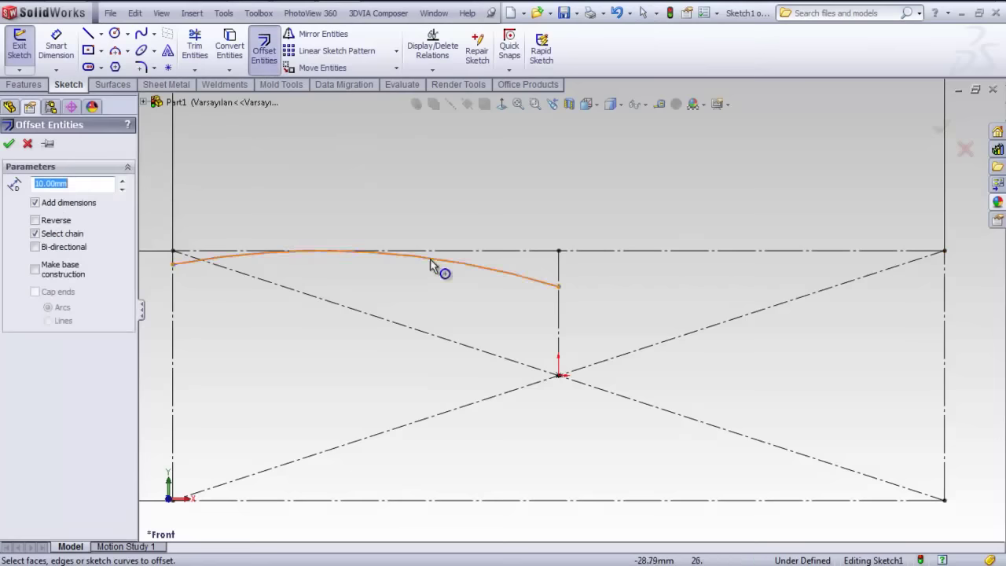
click(436, 265)
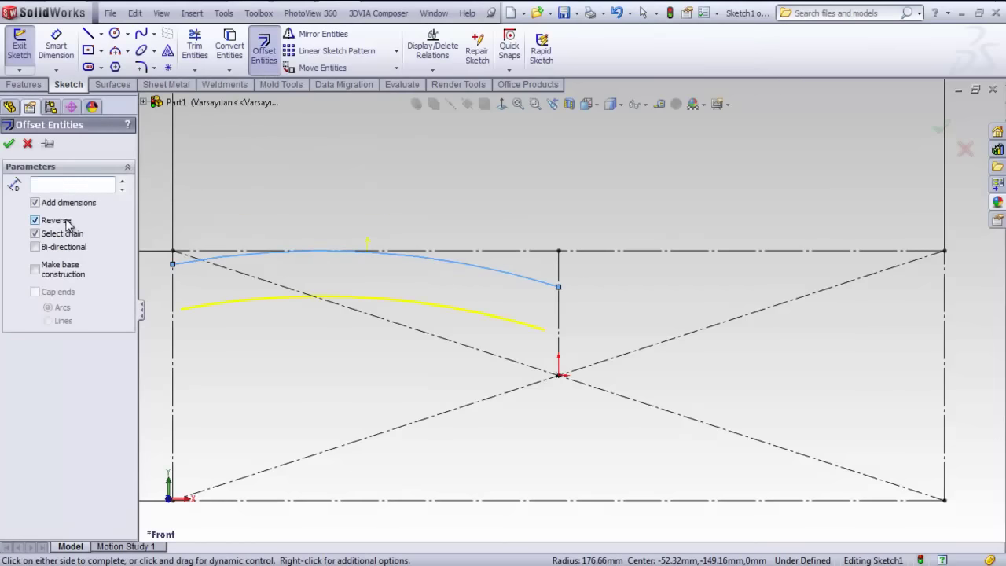
click(246, 320)
key(f)
click(115, 51)
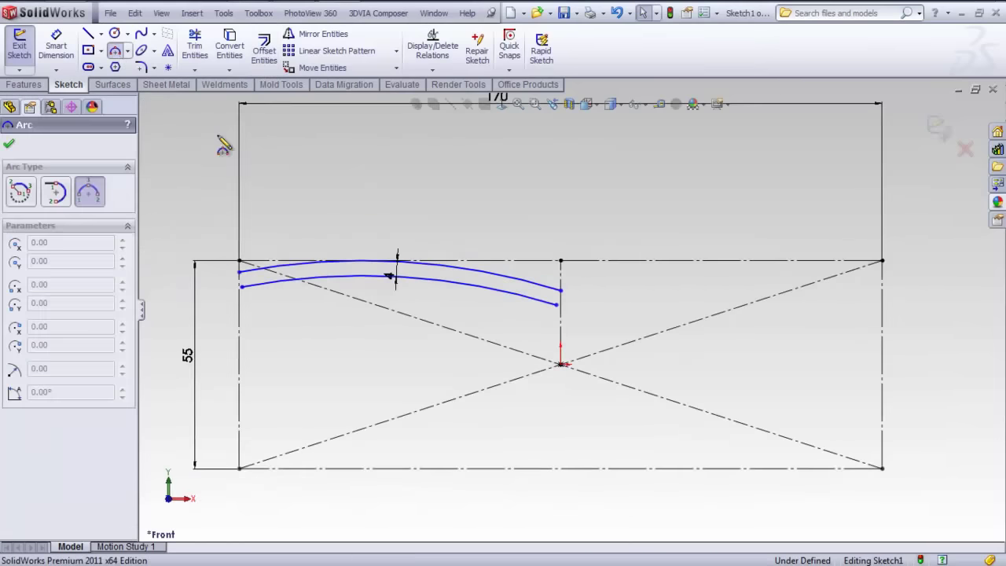
key(Escape)
drag(557, 304, 529, 301)
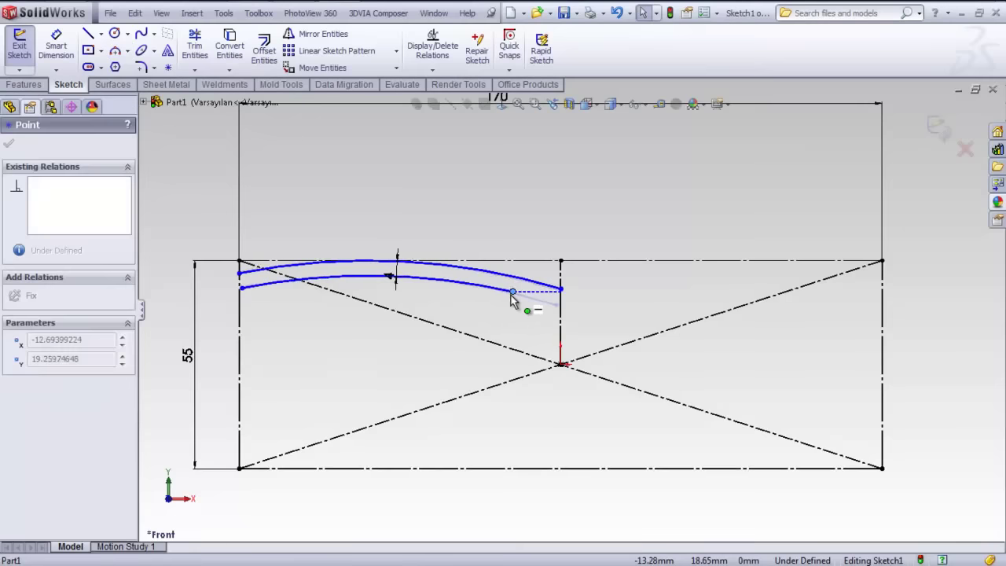
key(Escape)
click(240, 284)
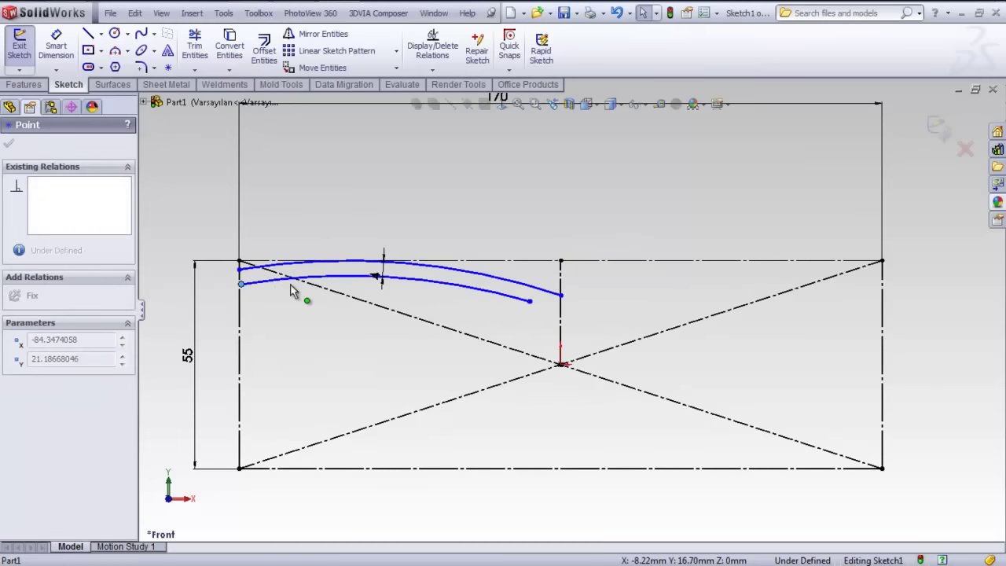
key(Escape)
click(114, 51)
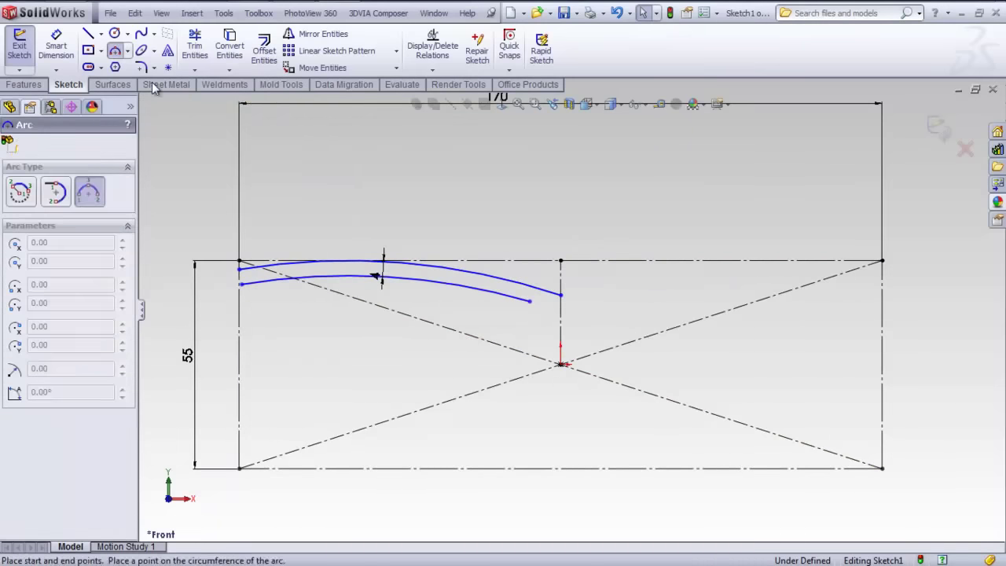
click(529, 302)
Step: Draw a small corner arc and a long downward arc, made tangent to each other
click(540, 321)
click(544, 318)
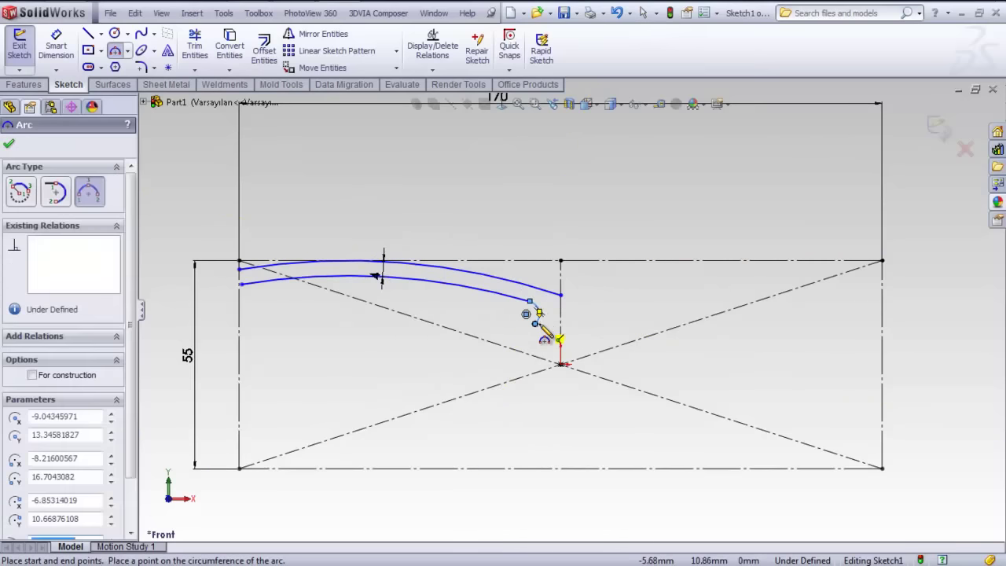
click(507, 410)
key(Escape)
scroll(539, 319, down, 2)
click(531, 334)
ctrl+click(538, 318)
click(16, 398)
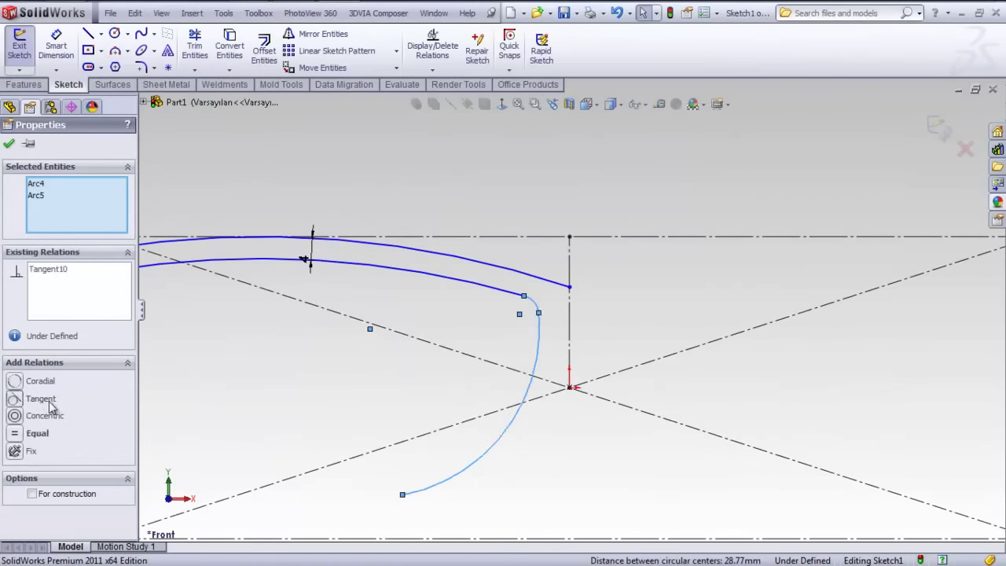
click(443, 323)
click(502, 289)
ctrl+click(532, 302)
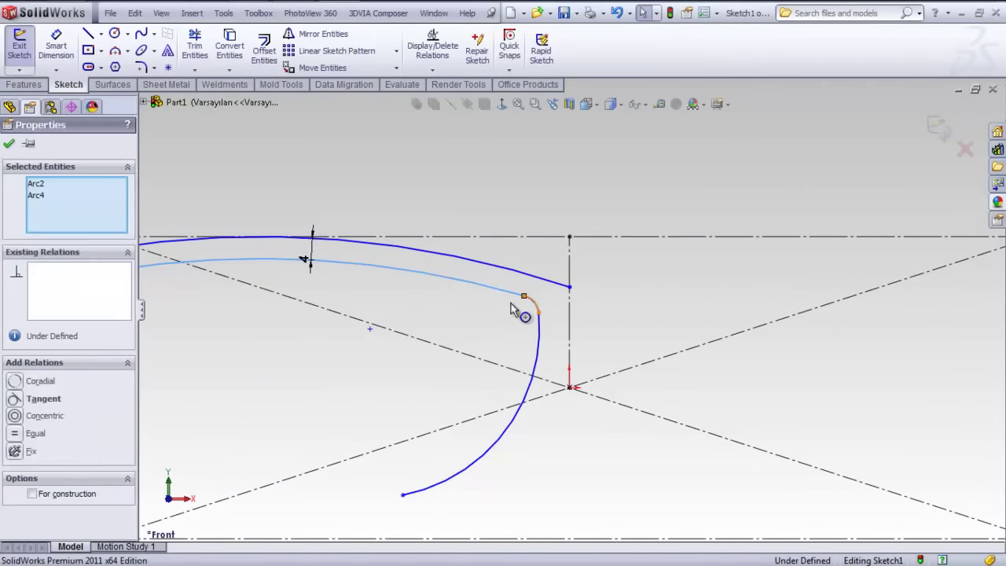
Step: Dimension the small corner arc to radius 4
key(d)
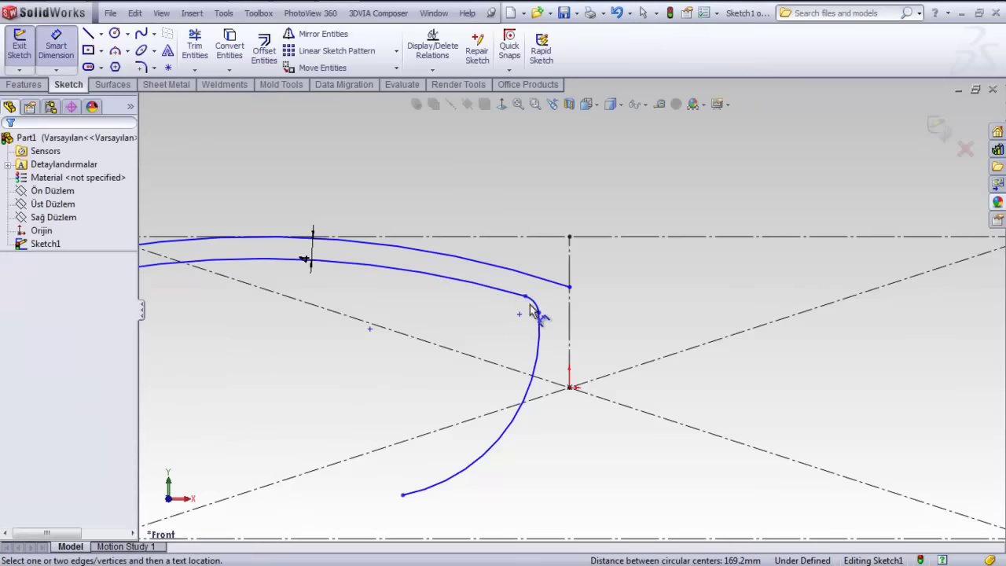
click(531, 311)
click(621, 304)
text(4)
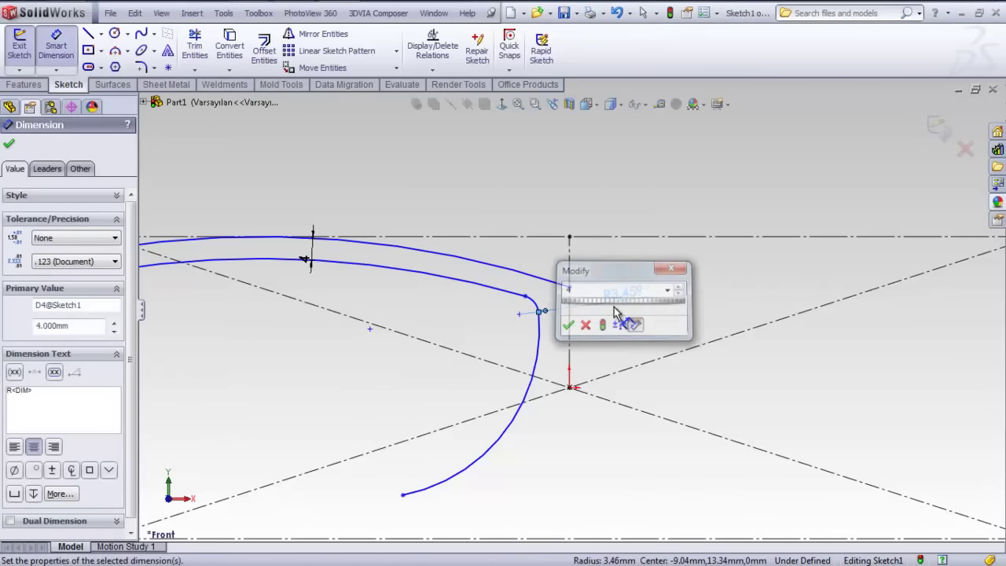
key(Return)
key(f)
key(Escape)
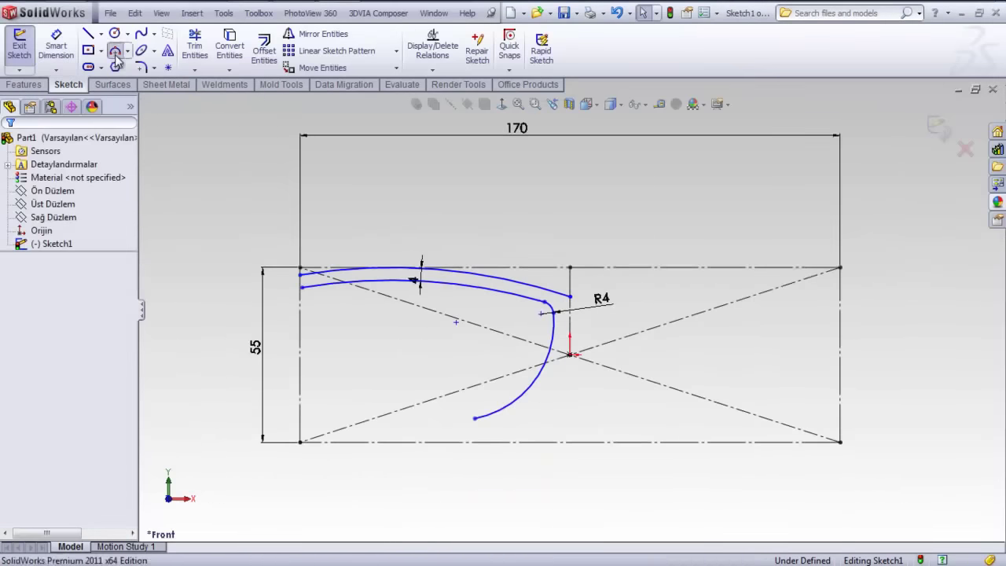
Step: Add a bottom arc and a left arc back to the rim's left end, tangent together
click(115, 52)
click(474, 419)
click(334, 387)
click(356, 404)
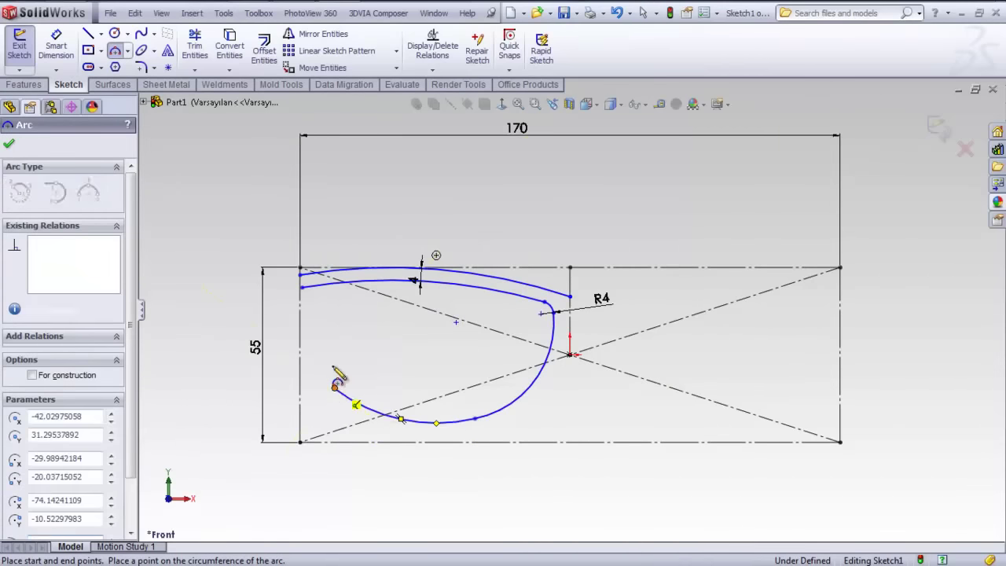
click(335, 385)
click(317, 334)
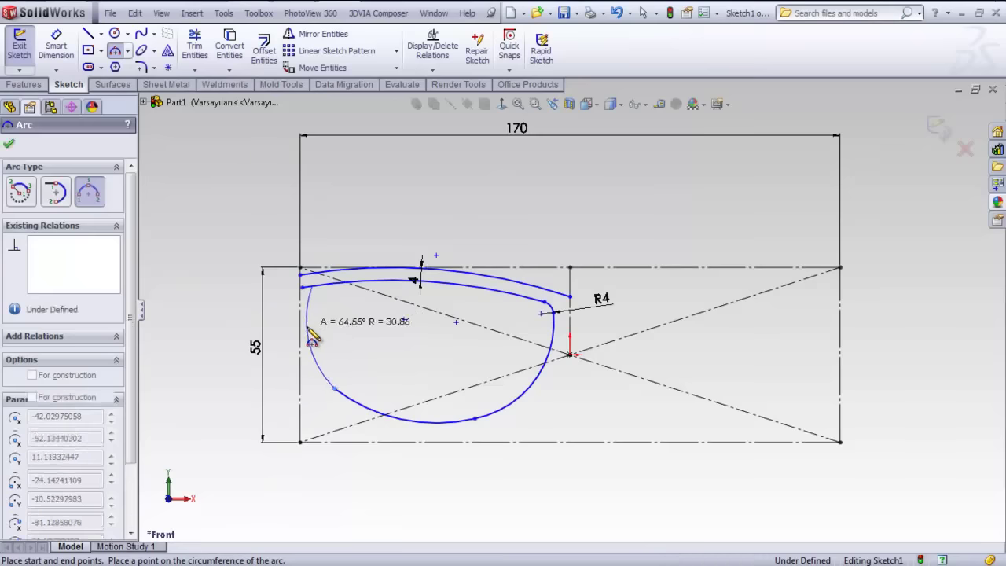
key(Escape)
click(345, 397)
ctrl+click(322, 381)
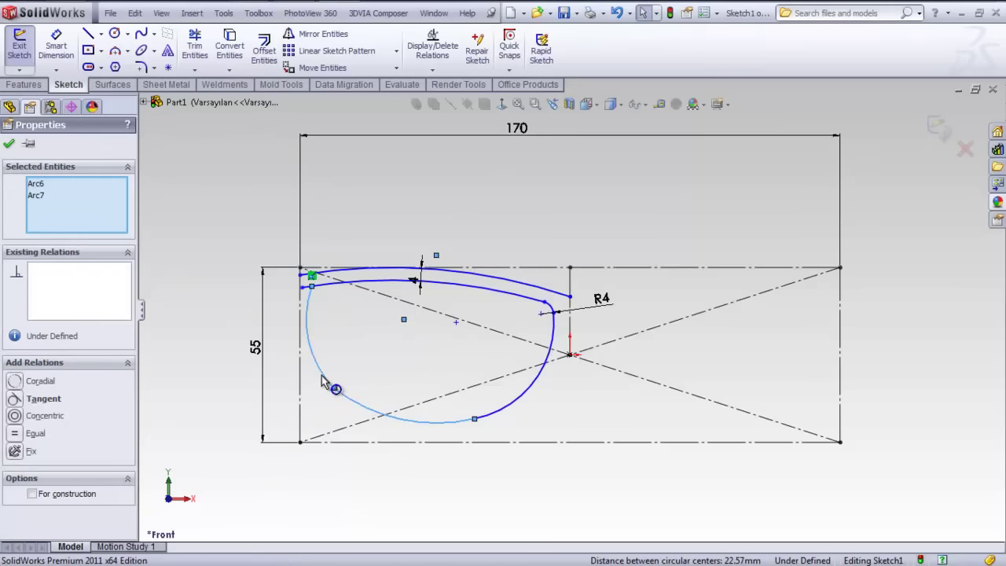
click(14, 399)
key(Escape)
Step: Make the long right arc tangent to the bottom arc
click(474, 420)
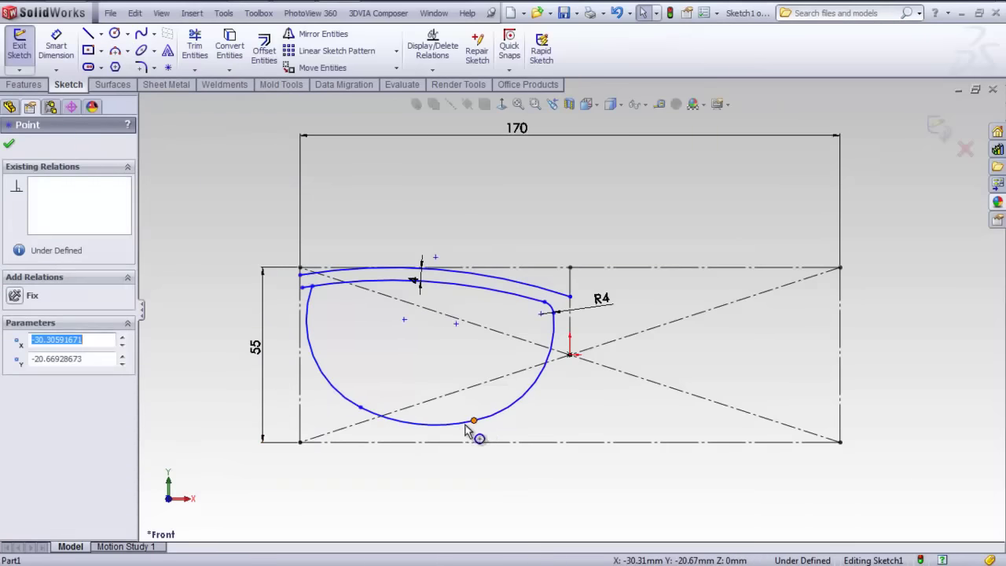
click(462, 425)
ctrl+click(444, 424)
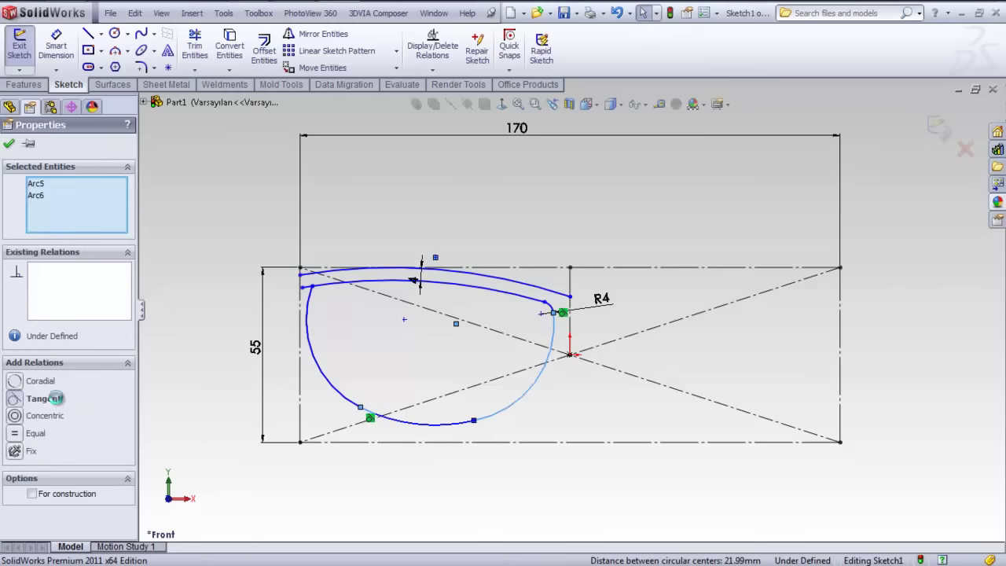
click(57, 403)
key(Escape)
scroll(400, 351, down, 1)
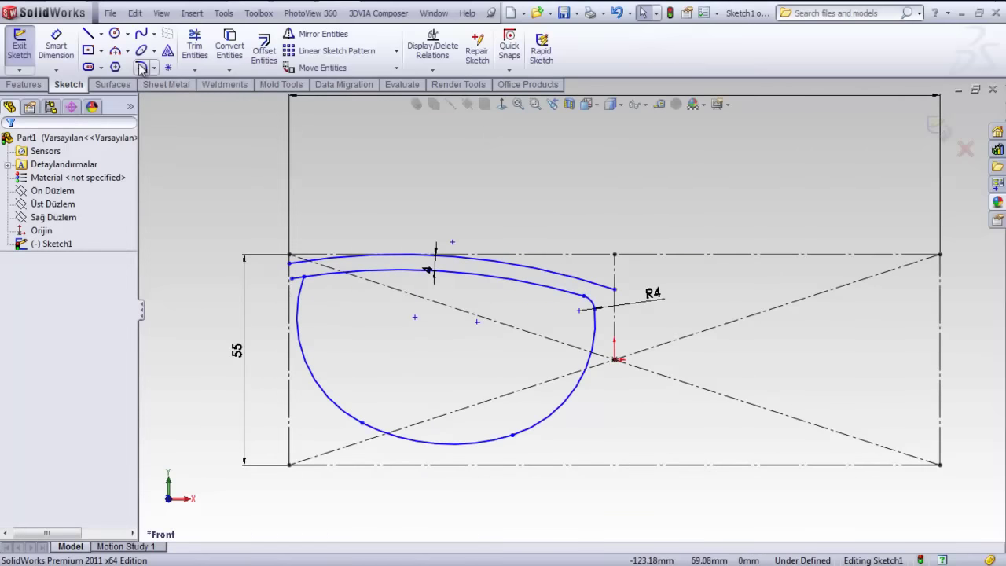
Step: Briefly start and cancel Trim, then zoom around the lens outline
click(195, 46)
scroll(264, 266, down, 2)
scroll(264, 265, down, 2)
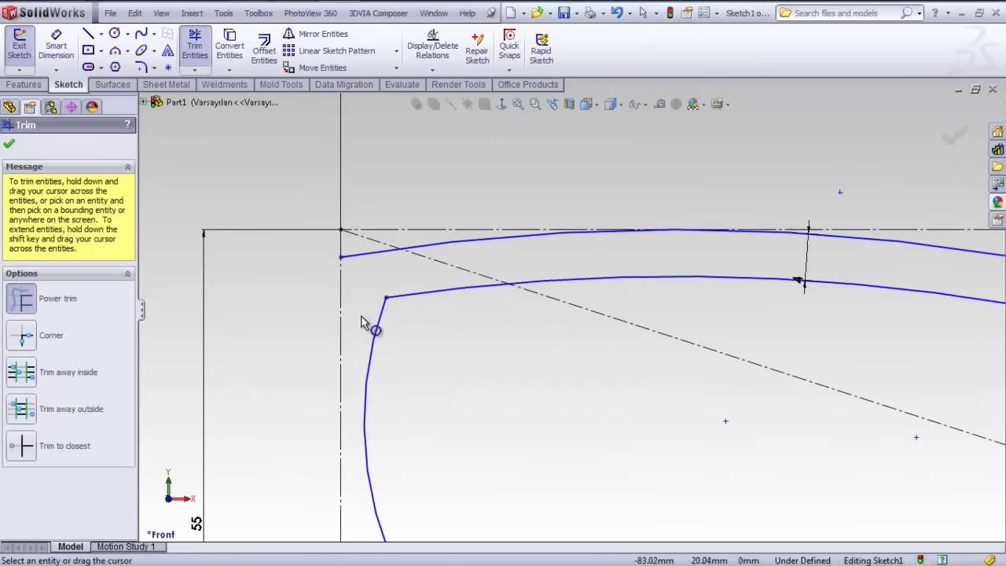
key(Escape)
scroll(584, 386, up, 3)
scroll(651, 385, down, 1)
scroll(673, 386, up, 1)
scroll(622, 329, down, 1)
scroll(622, 329, up, 1)
scroll(624, 315, up, 1)
Step: Dimension the left arc R30, the bottom arc R50 and the lower-right arc R30
key(d)
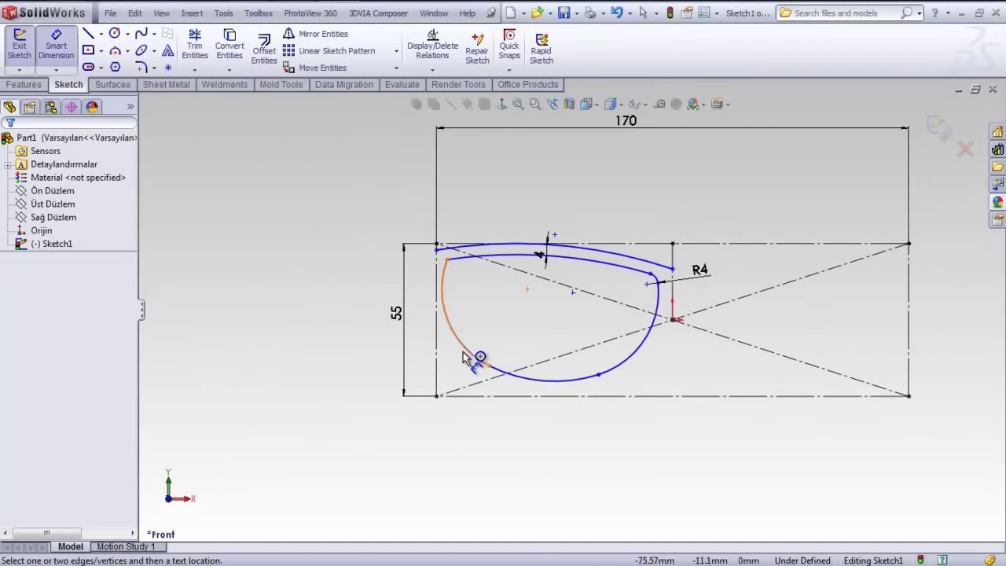
click(463, 357)
click(513, 346)
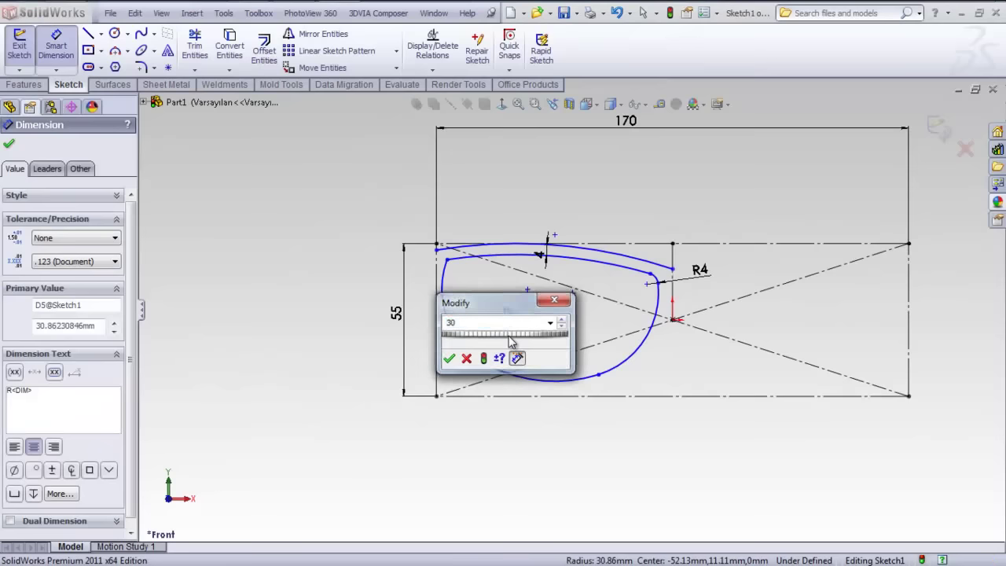
key(Return)
click(583, 380)
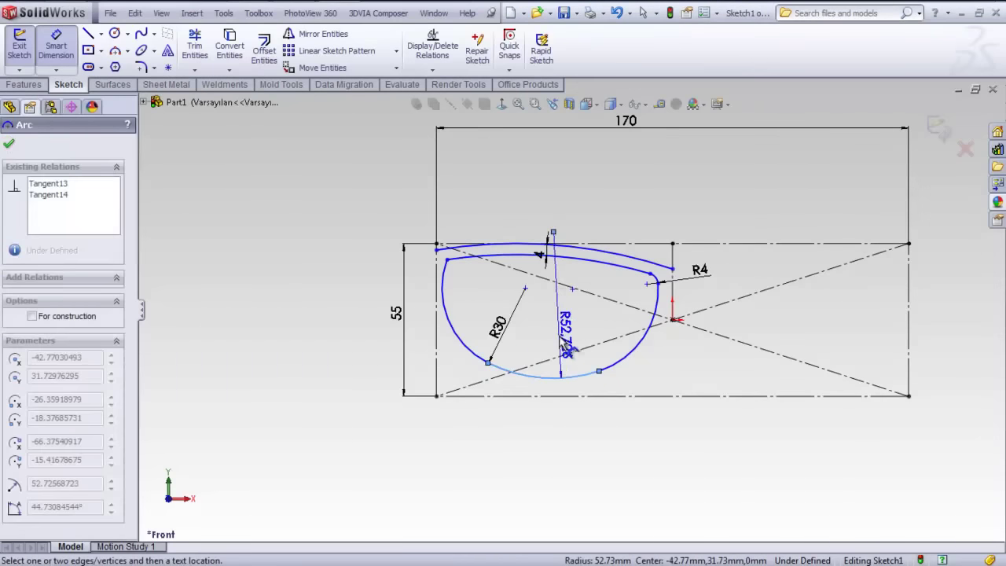
click(554, 338)
text(50)
key(Return)
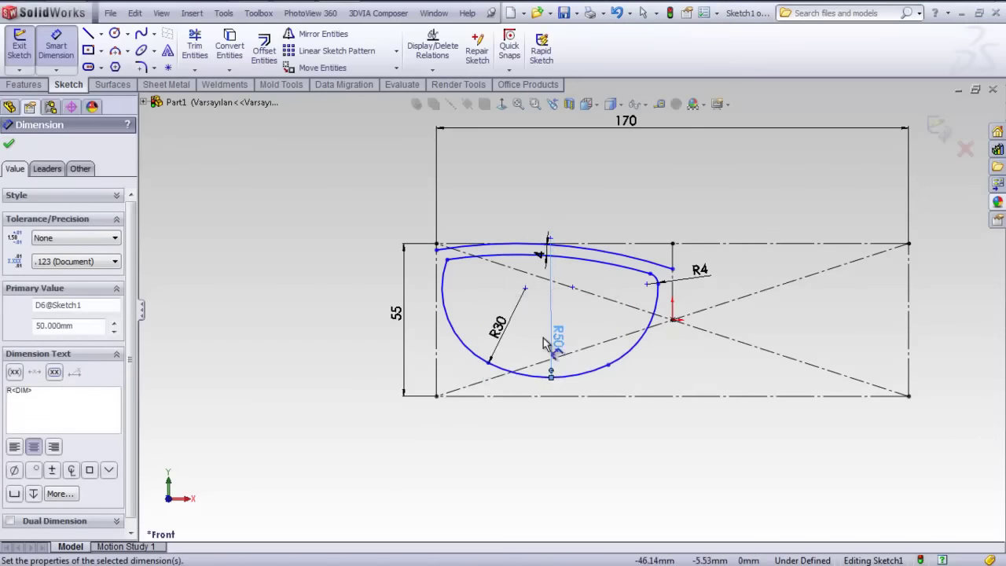
click(627, 355)
click(662, 346)
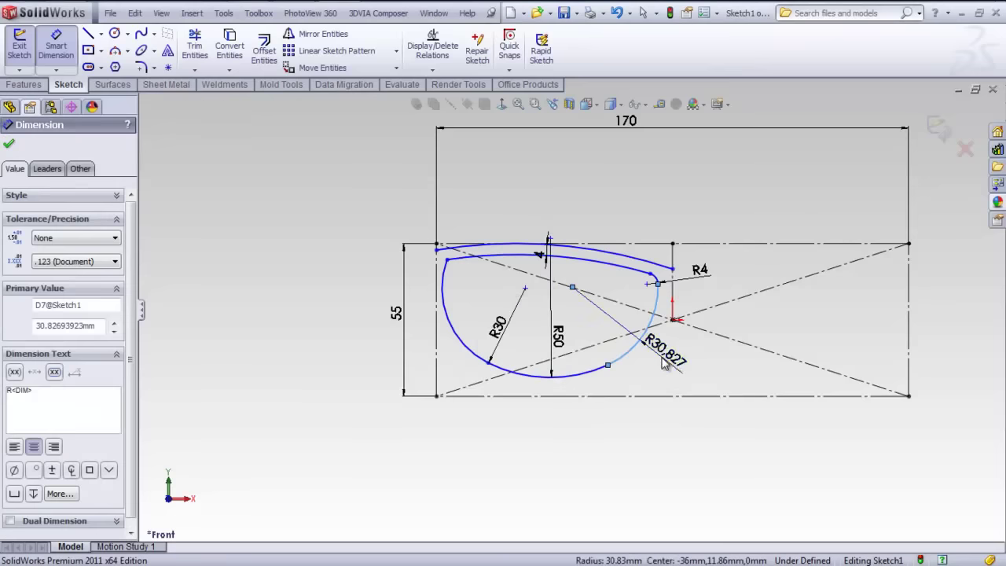
text(30)
key(Return)
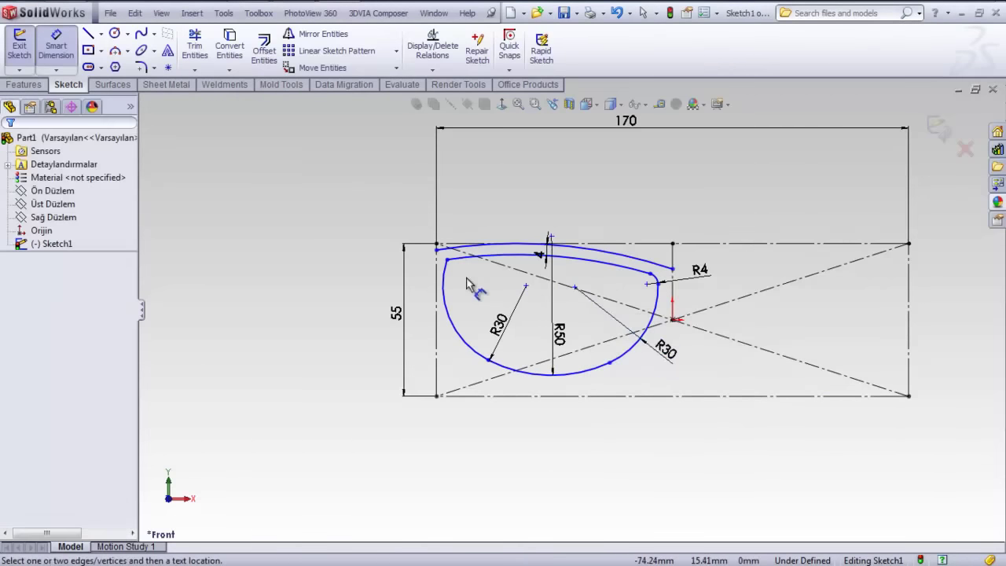
scroll(439, 268, down, 3)
key(Escape)
click(142, 68)
Step: Fillet the lens's upper-left corner at R10 and draw a slanted line down the left side
click(455, 250)
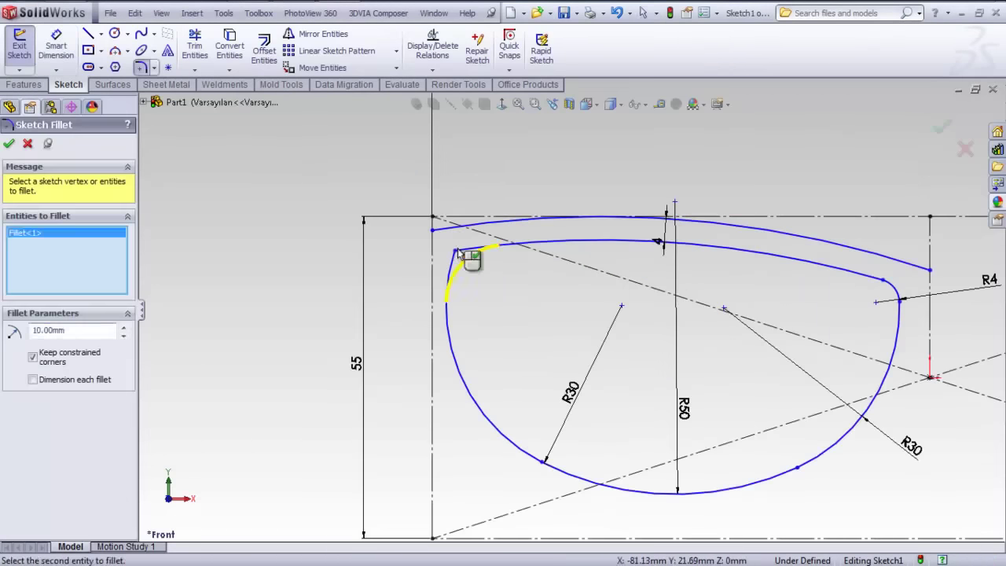
key(Return)
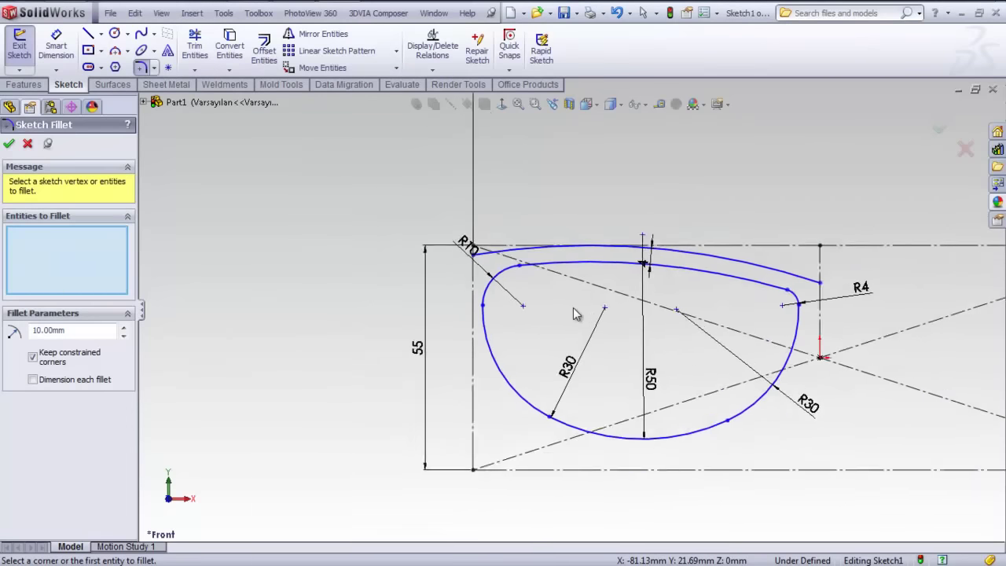
key(Escape)
click(88, 34)
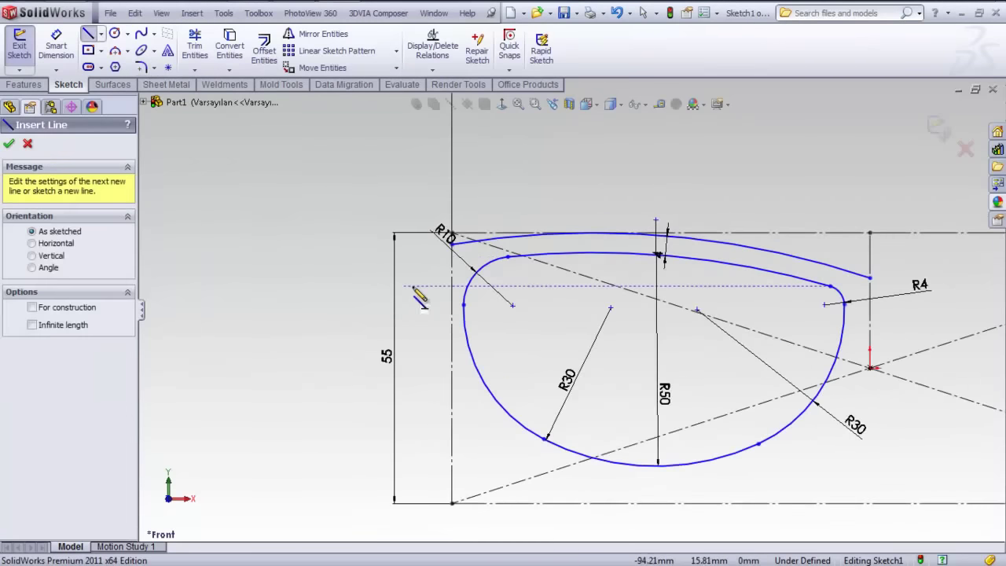
click(403, 234)
click(437, 390)
key(Escape)
Step: Offset the left arc 4 mm outward and select it together with the slanted line
click(484, 393)
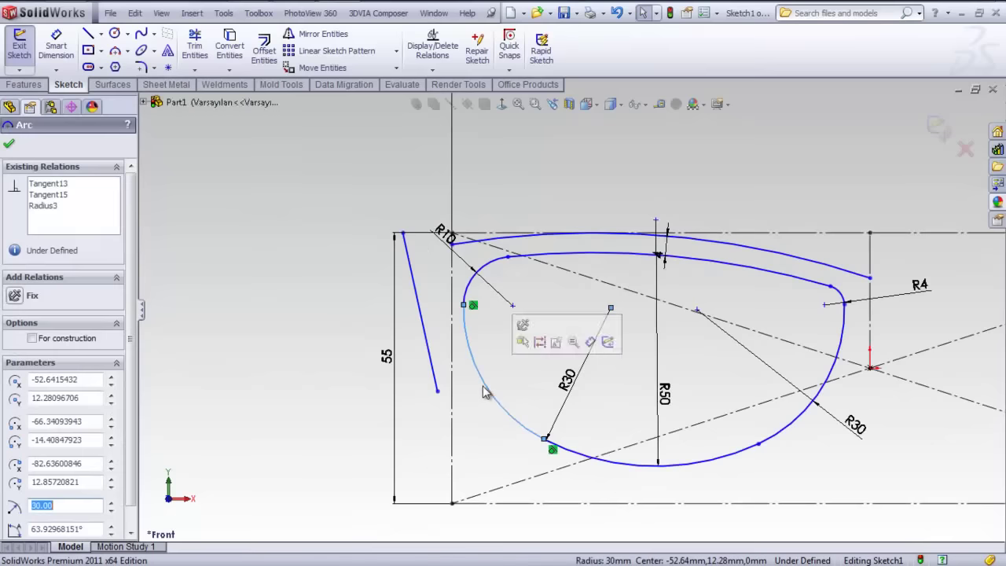
click(265, 53)
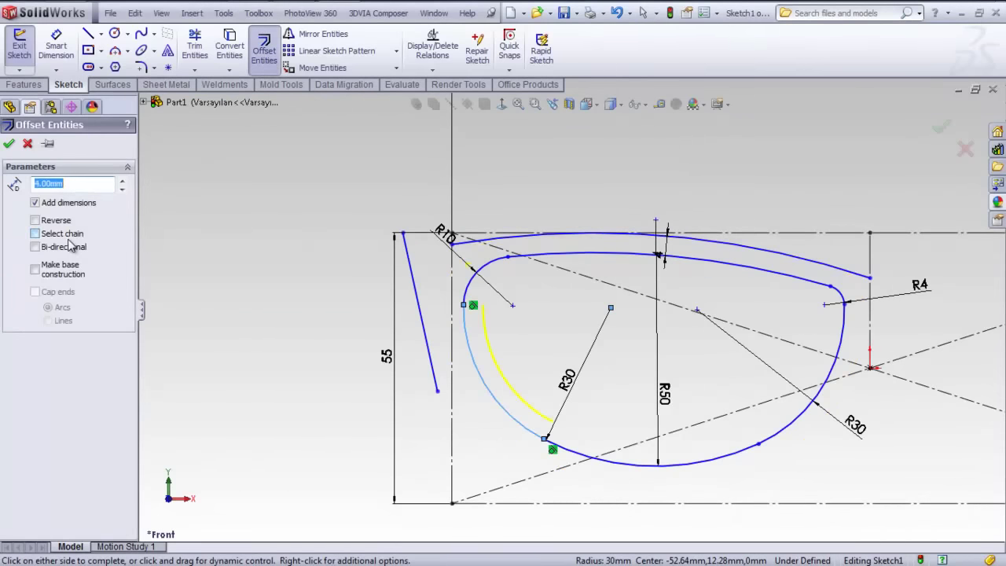
click(222, 236)
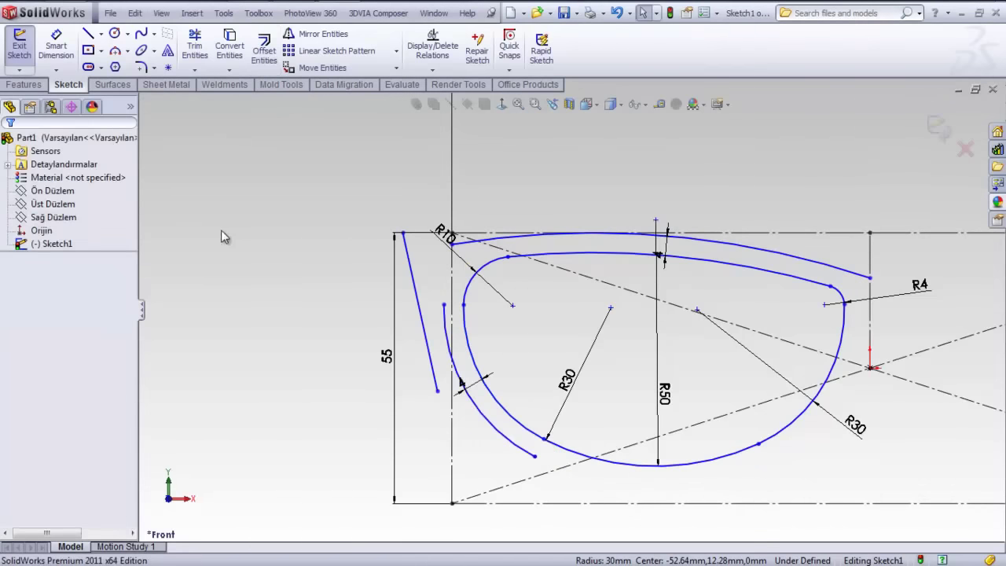
click(444, 345)
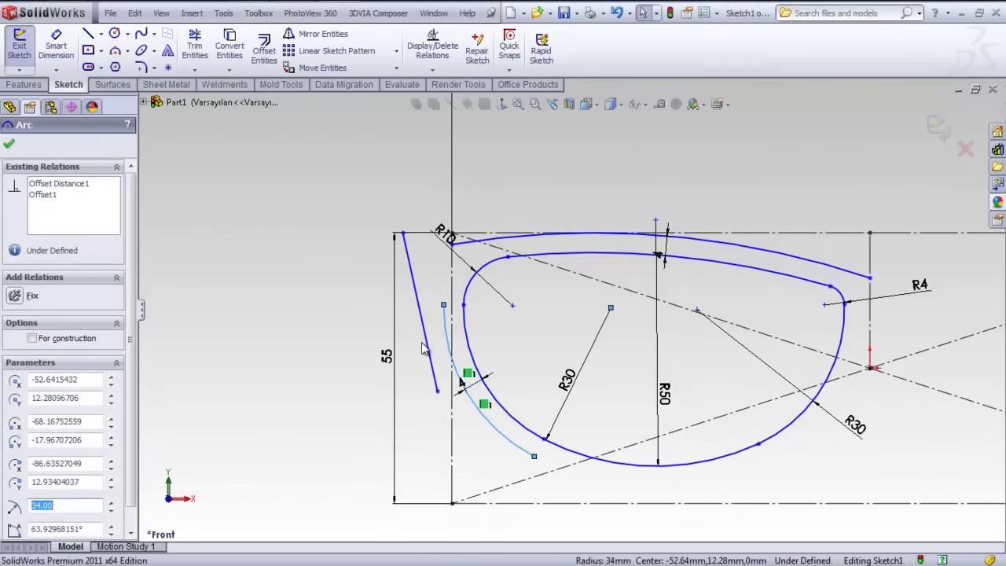
ctrl+click(421, 315)
Step: Make the slanted line tangent to the offset arc and trim the top curve's left overhang
click(49, 381)
click(220, 340)
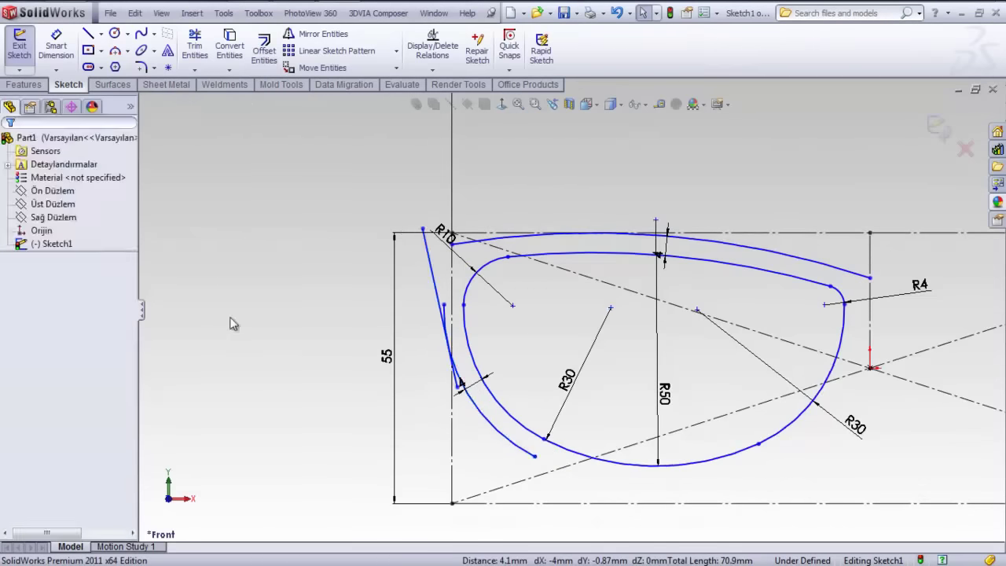
click(195, 46)
scroll(447, 323, down, 3)
scroll(449, 323, down, 2)
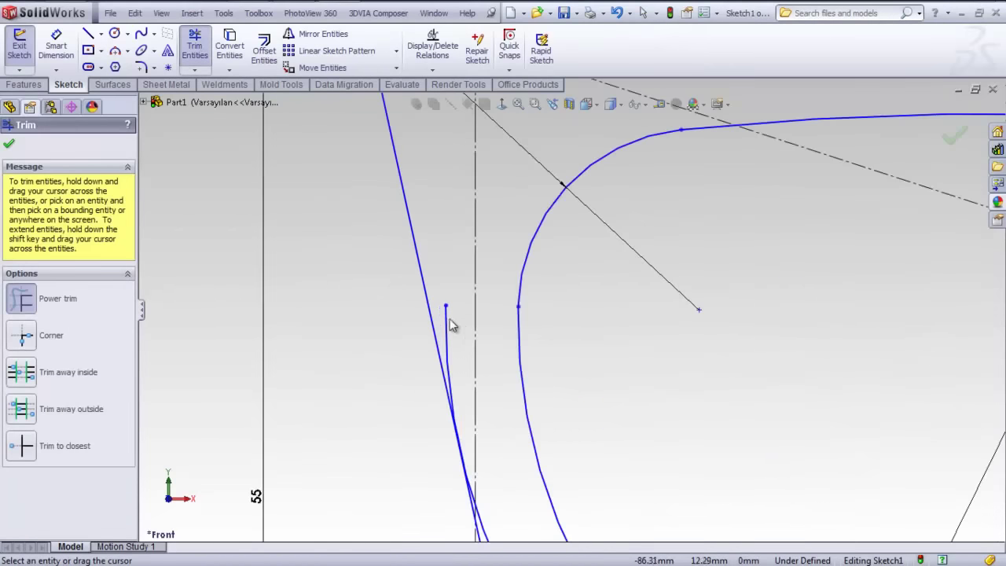
scroll(502, 409, up, 3)
scroll(520, 479, down, 4)
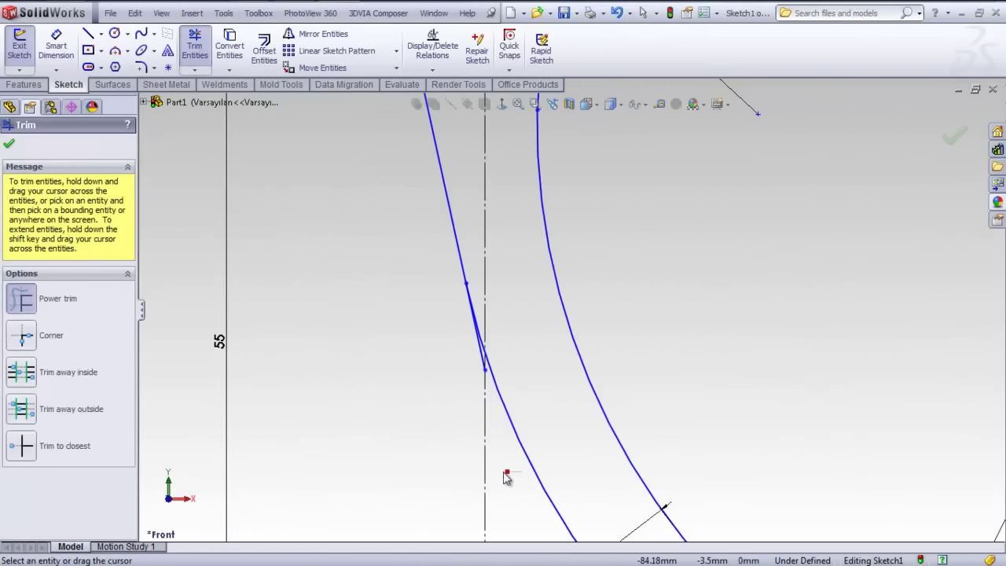
scroll(505, 359, down, 2)
scroll(479, 354, down, 1)
scroll(480, 347, up, 3)
scroll(579, 202, down, 3)
click(569, 154)
click(455, 148)
scroll(465, 142, up, 3)
scroll(511, 314, down, 1)
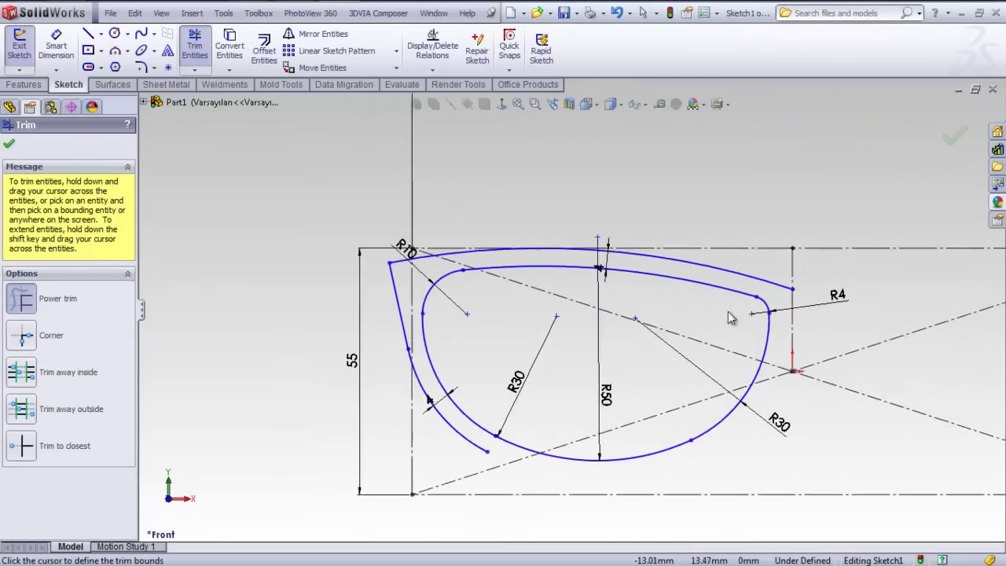
key(Escape)
Step: Offset the bottom and right arcs 4 mm outward to form the outer edge
click(264, 48)
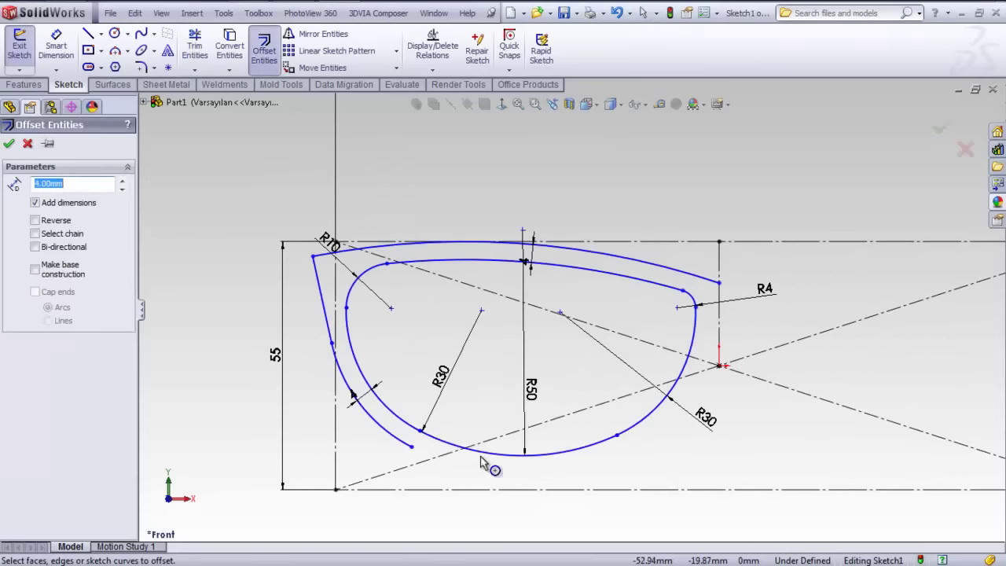
click(636, 428)
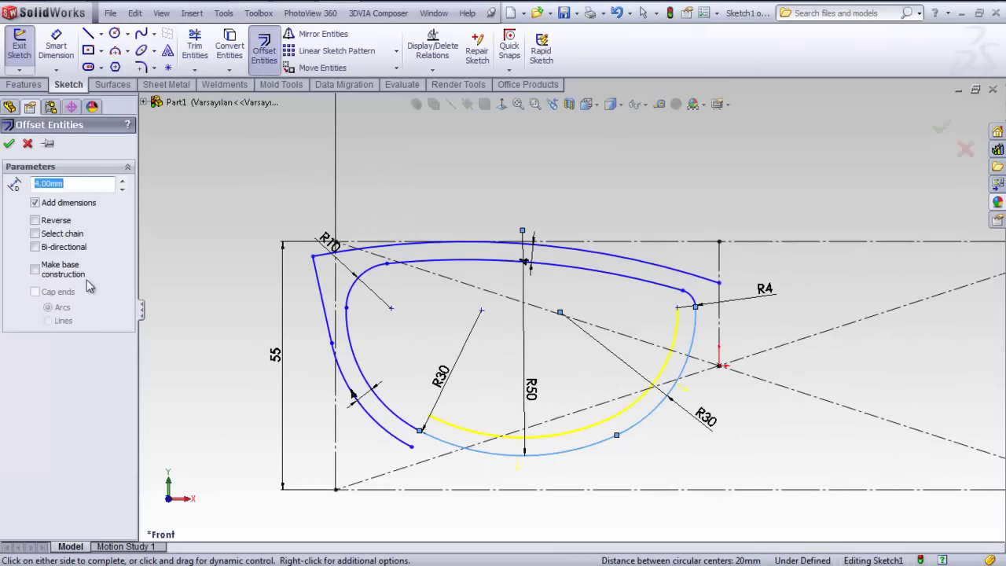
scroll(545, 337, up, 2)
click(664, 341)
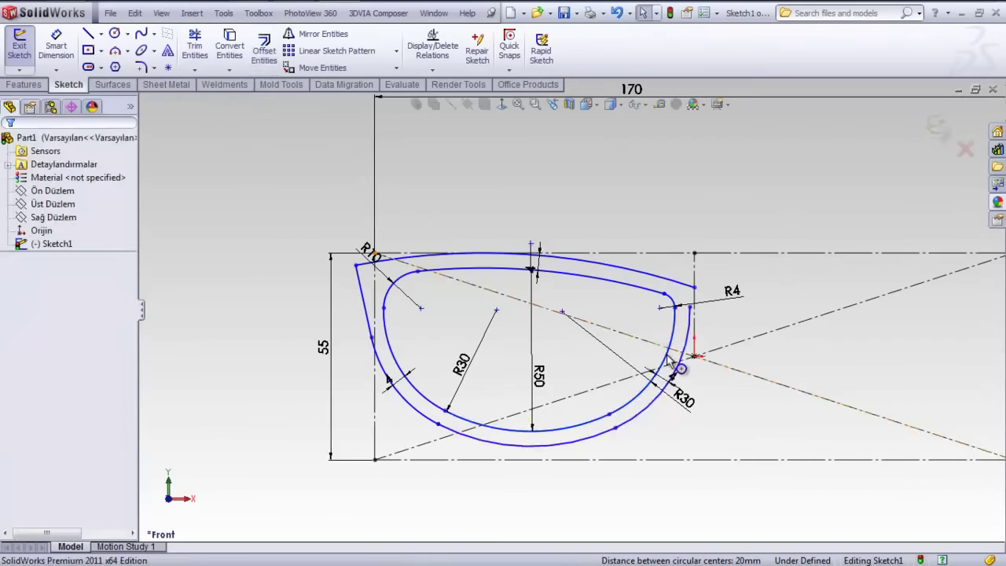
scroll(652, 337, up, 1)
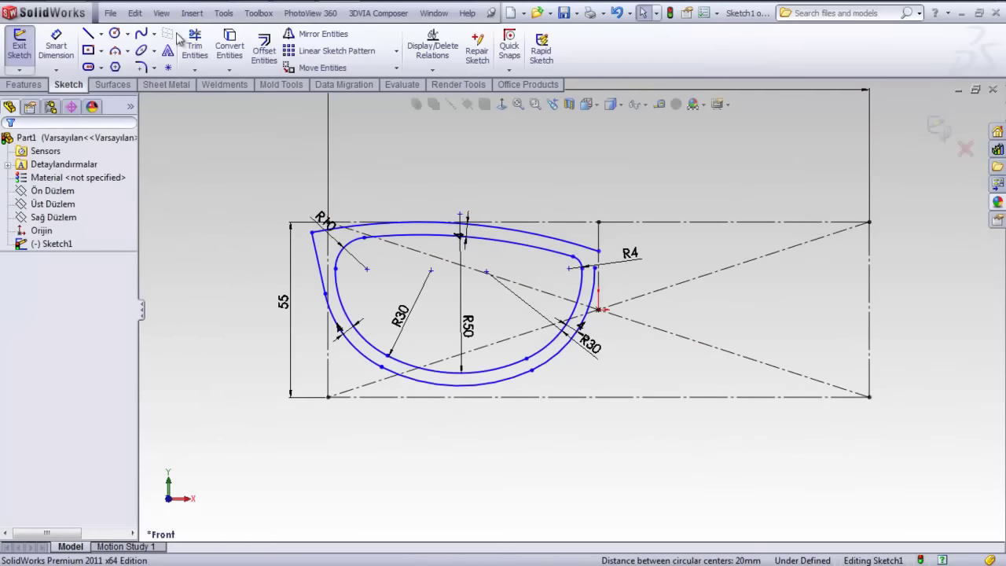
Step: Select the lens frame's top curve, slanted left line, left arc and bottom arc for mirroring
click(318, 34)
click(334, 229)
click(319, 263)
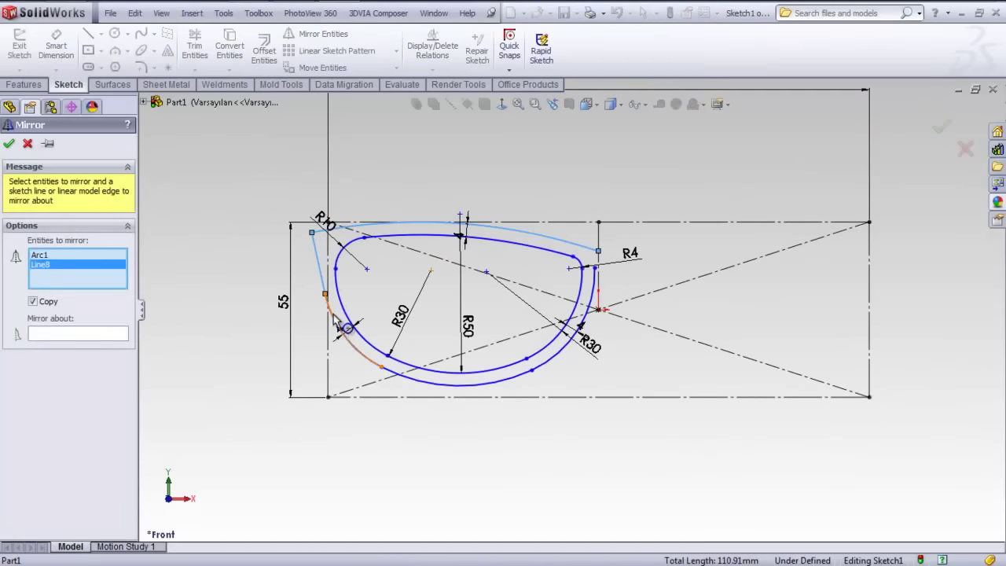
click(336, 320)
click(405, 378)
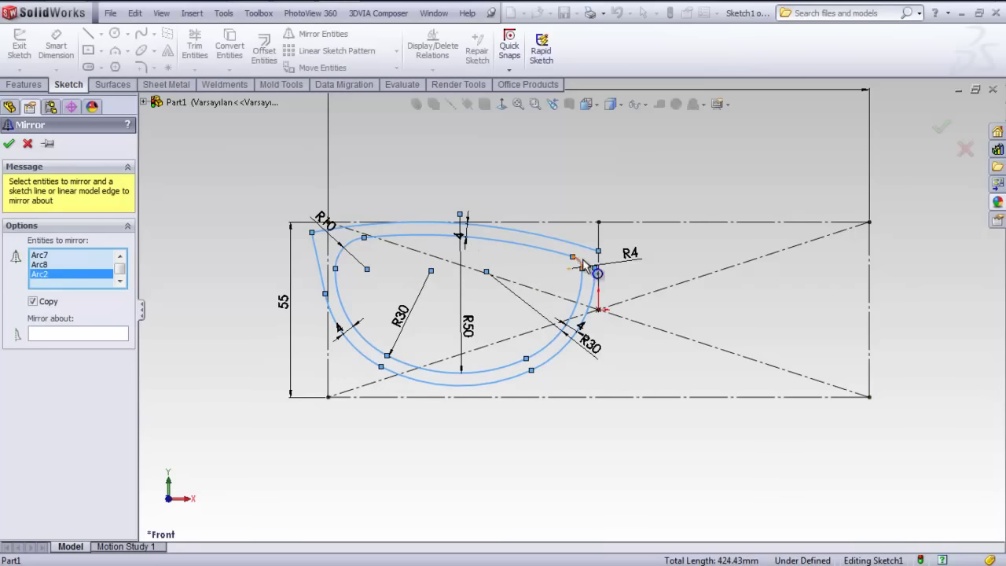
Step: Mirror the selected curves about the vertical centreline to form the second lens
scroll(583, 263, down, 3)
click(85, 334)
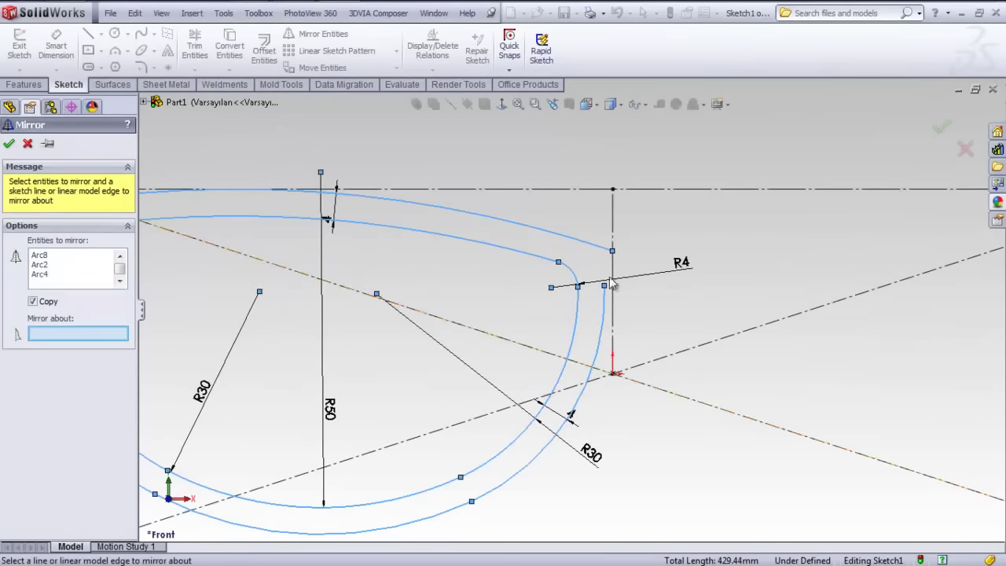
scroll(597, 271, up, 3)
click(611, 270)
key(Return)
scroll(605, 303, down, 2)
scroll(574, 312, down, 3)
scroll(557, 314, down, 2)
Step: Fillet the bridge corner at the top centre of the frame
click(142, 69)
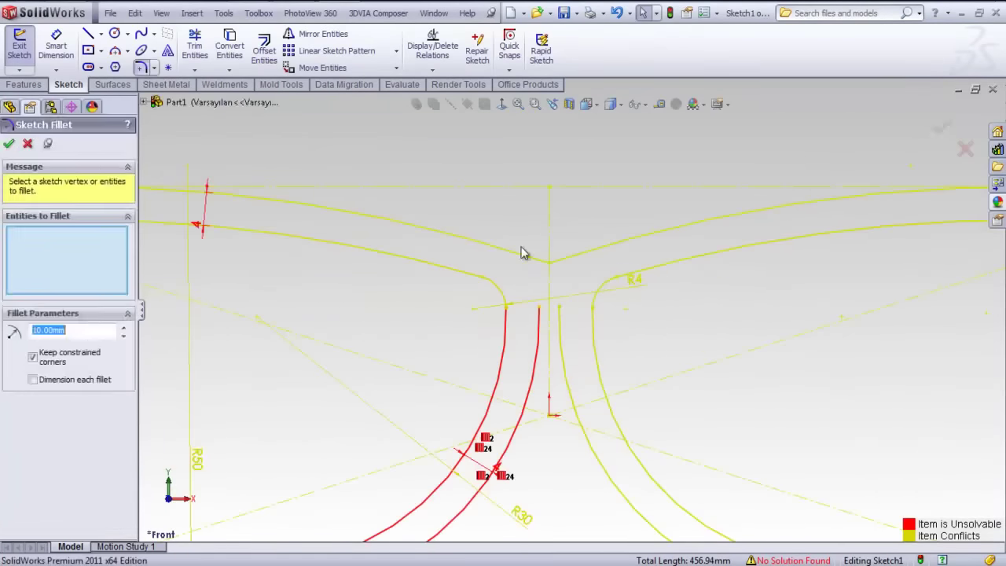
click(550, 265)
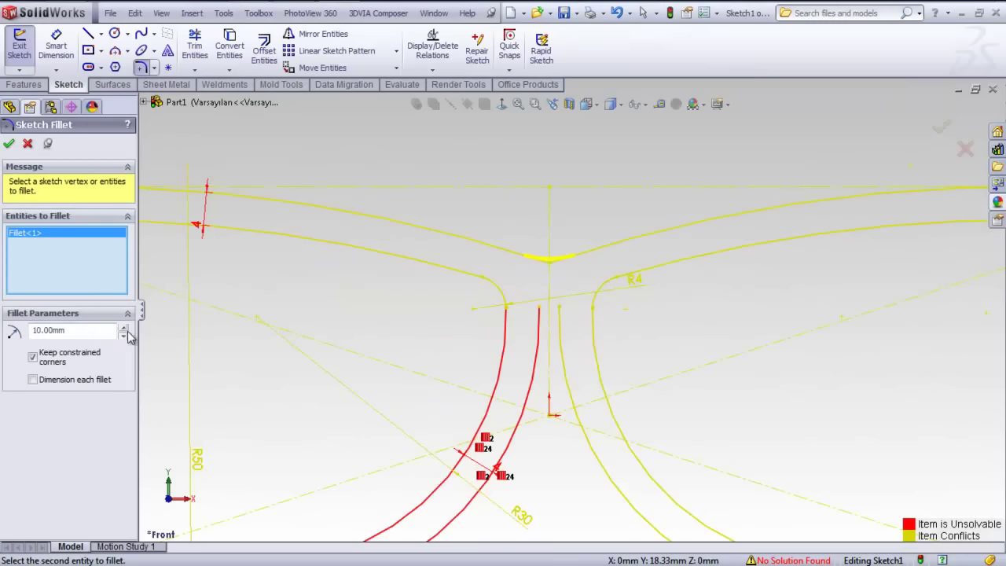
key(Return)
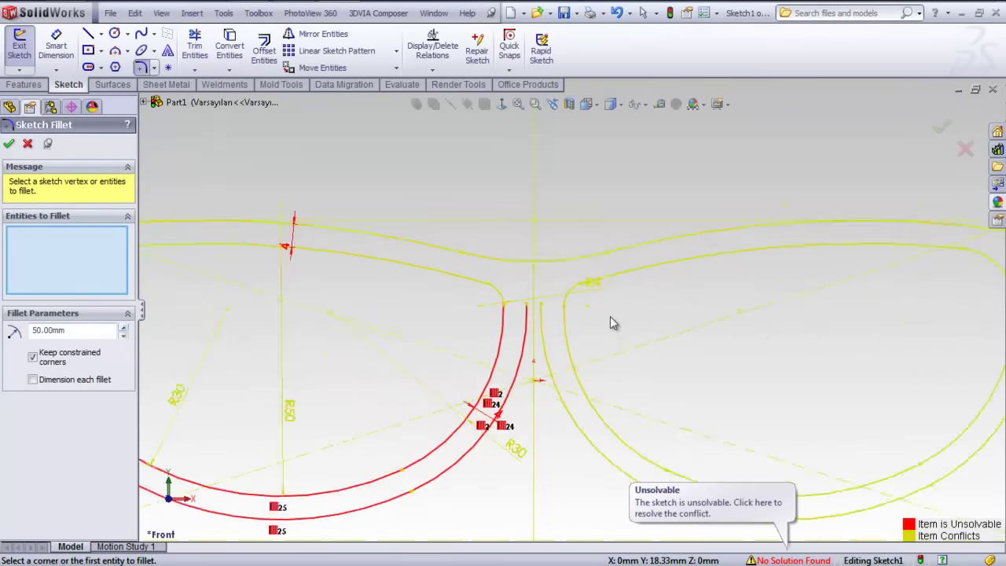
Step: Draw a three-point nose-bridge arc between the two lenses' inner edges
click(114, 50)
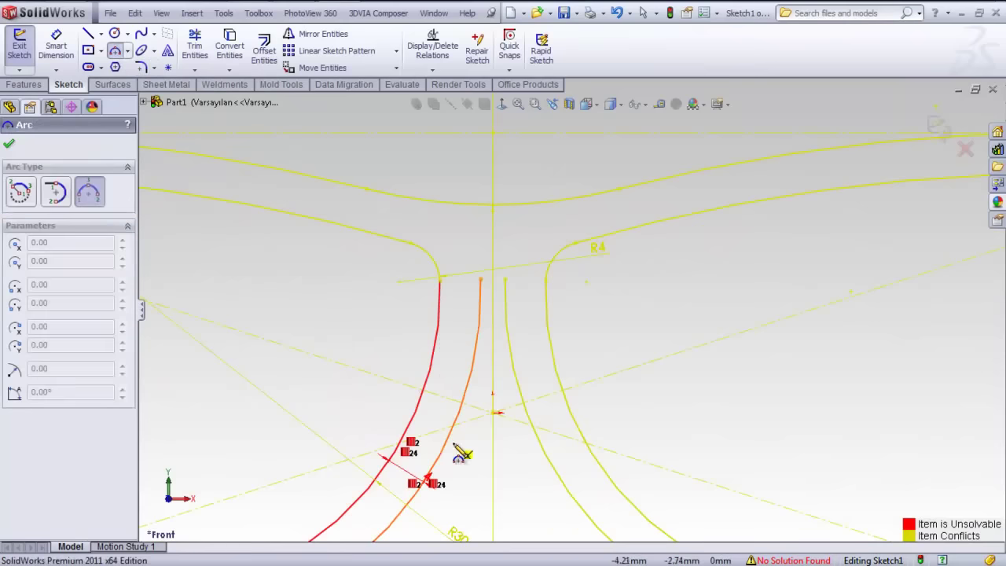
click(448, 446)
click(544, 446)
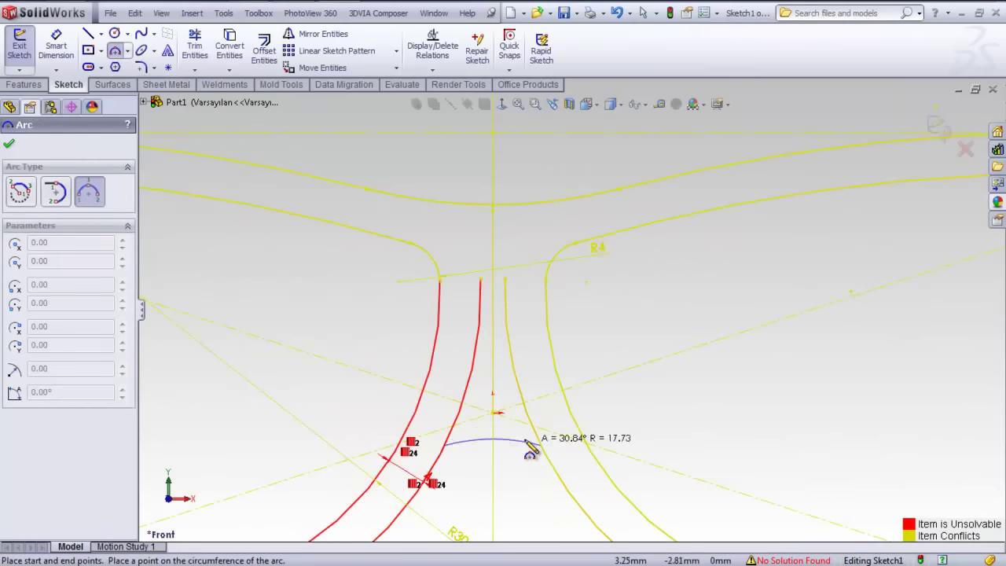
click(516, 429)
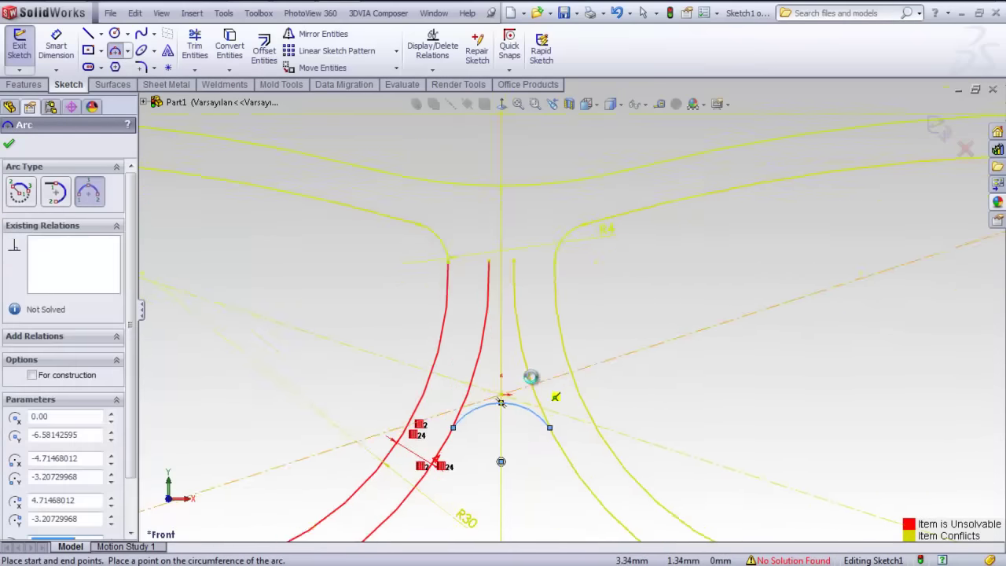
key(F1)
click(986, 8)
Step: Trim the conflicting curve segments, slanted line and leftover short segment near the bridge arc
click(195, 45)
mouse_move(539, 340)
mouse_down()
mouse_move(516, 351)
mouse_move(460, 348)
mouse_move(483, 377)
mouse_up()
scroll(555, 409, up, 5)
drag(559, 440, 541, 440)
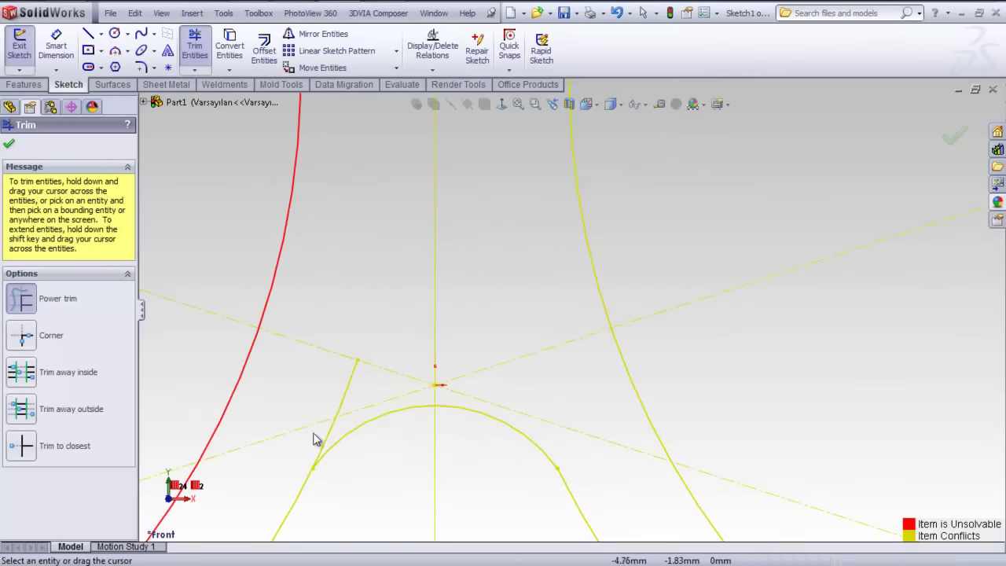
drag(336, 438, 341, 392)
scroll(424, 393, down, 3)
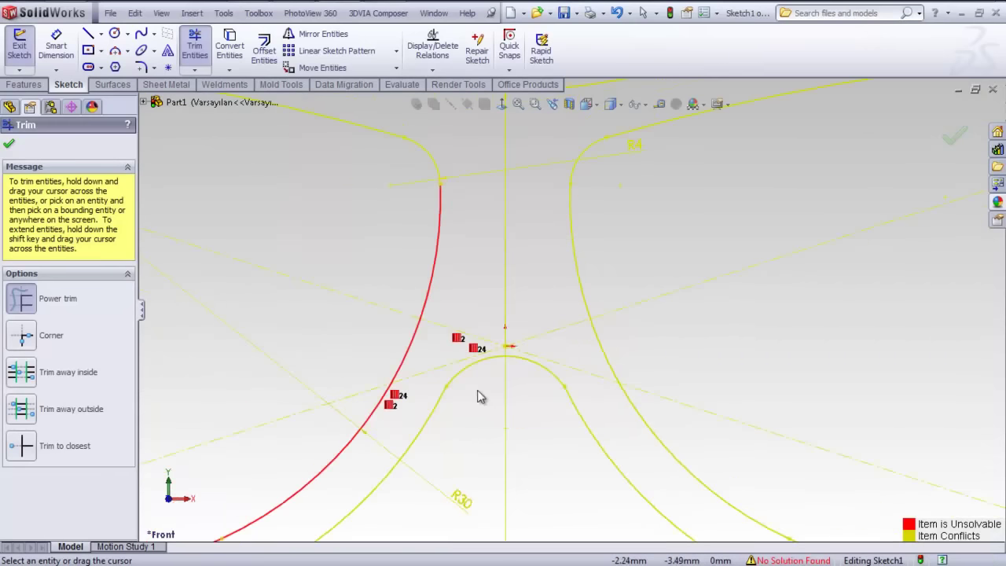
key(Escape)
key(Escape)
Step: Make the lens frame arc and the bridge arc concentric
click(449, 411)
ctrl+click(445, 391)
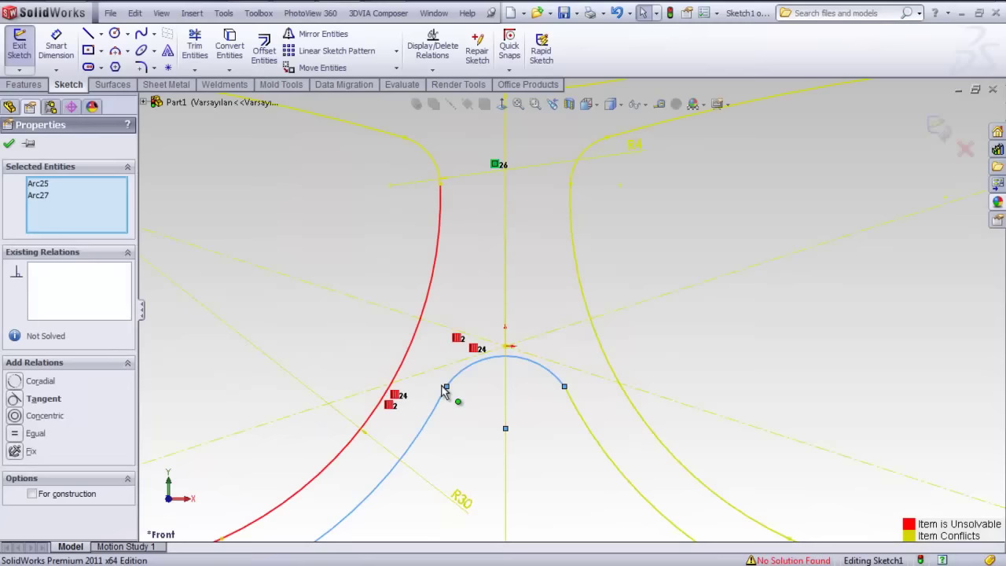
click(15, 417)
Step: Diagnose the sketch errors in SketchXpert, review Tangent36, then exit Sketch1 unresolved
click(790, 560)
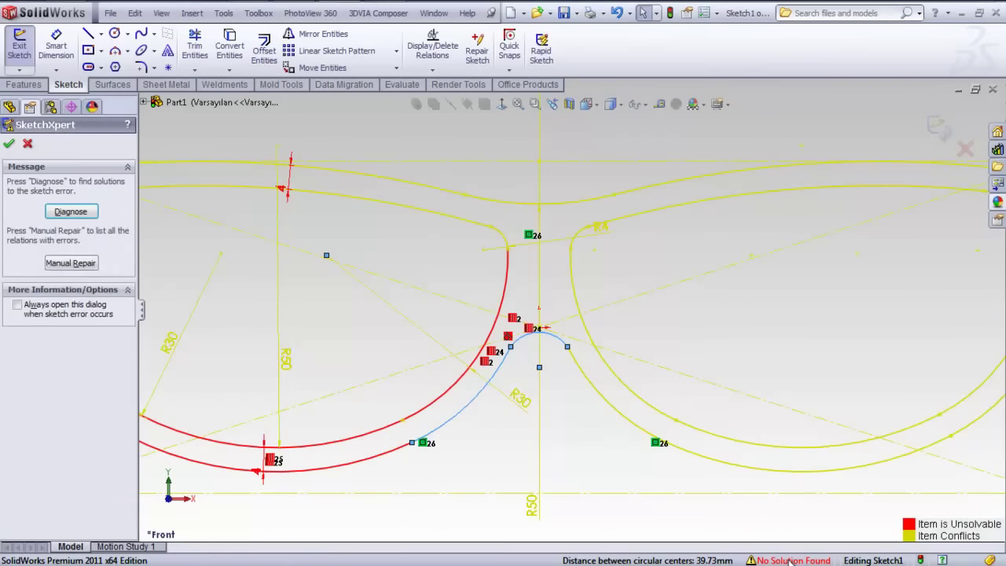
click(71, 212)
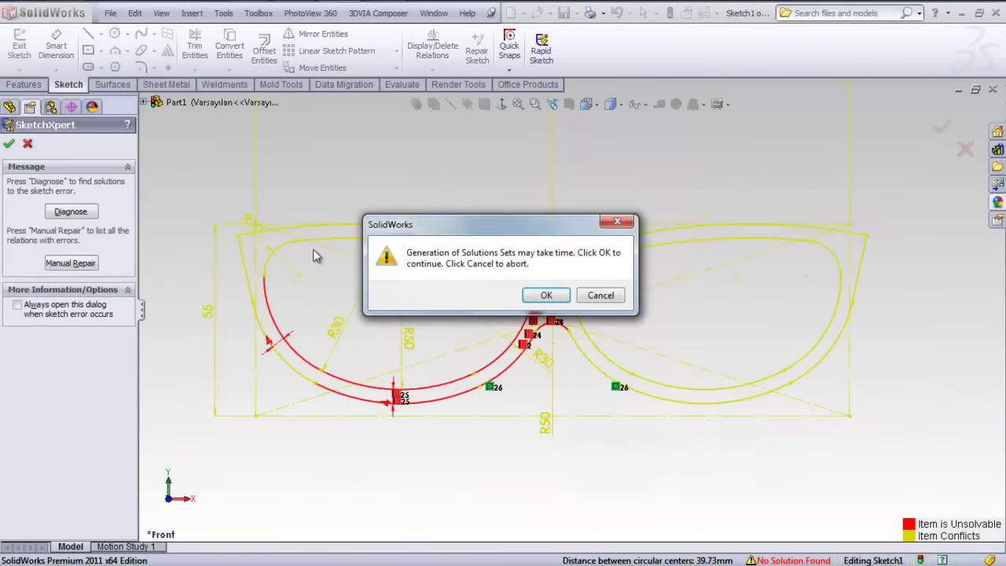
click(559, 294)
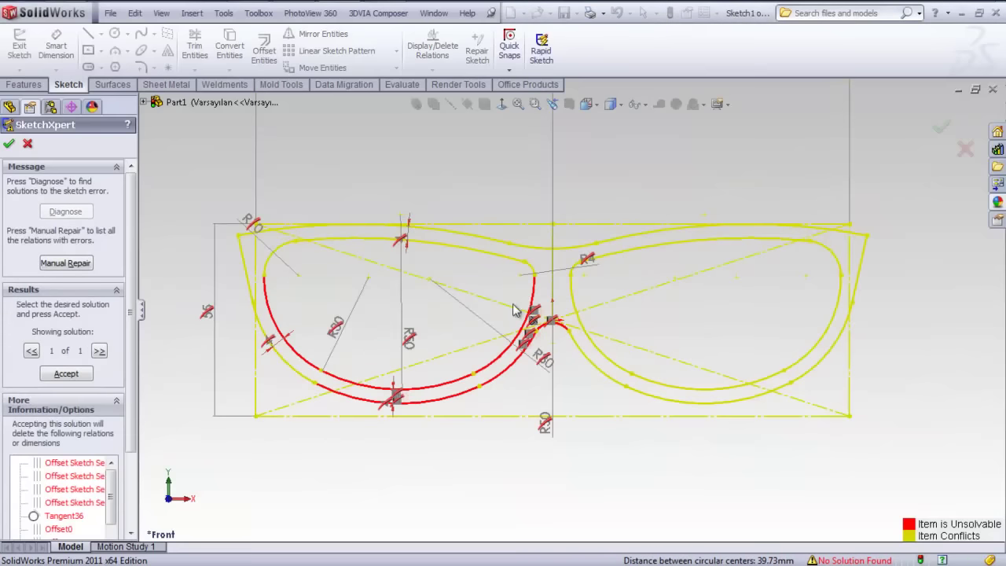
mouse_move(115, 493)
mouse_down()
mouse_move(113, 522)
mouse_move(101, 495)
mouse_up()
click(66, 506)
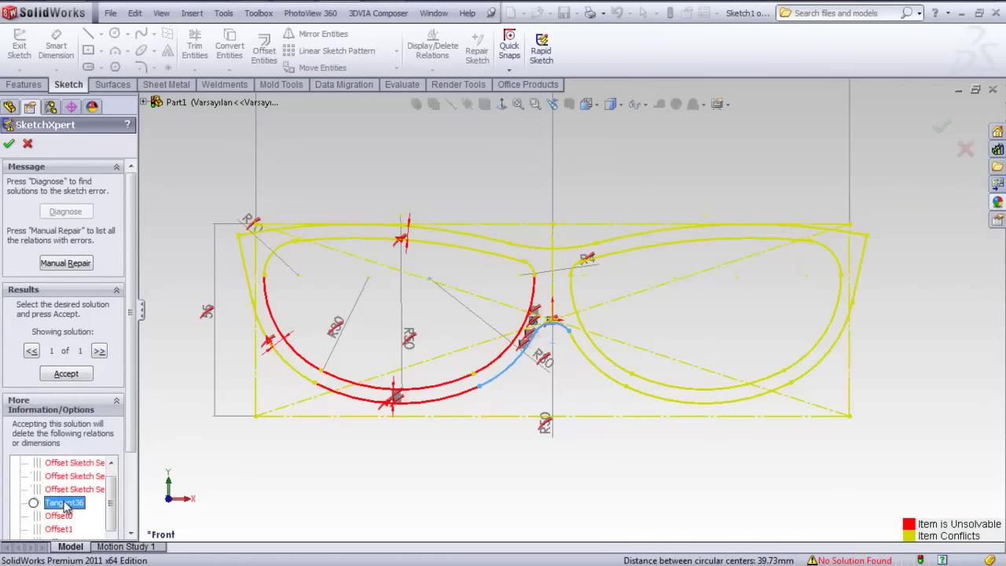
click(66, 506)
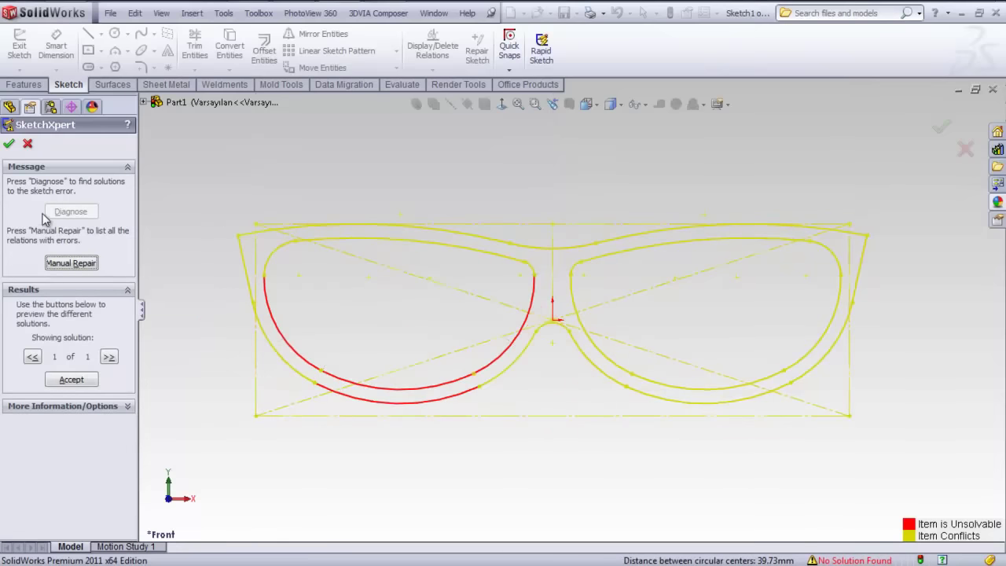
click(28, 143)
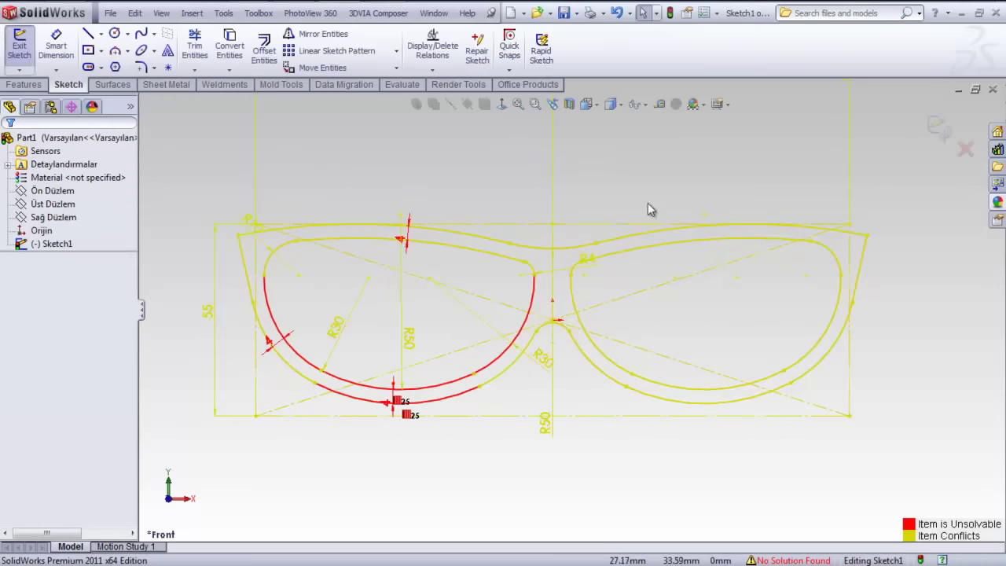
click(935, 128)
Step: Orbit the glasses outline to inspect it in 3D, then return to the front view
key(f)
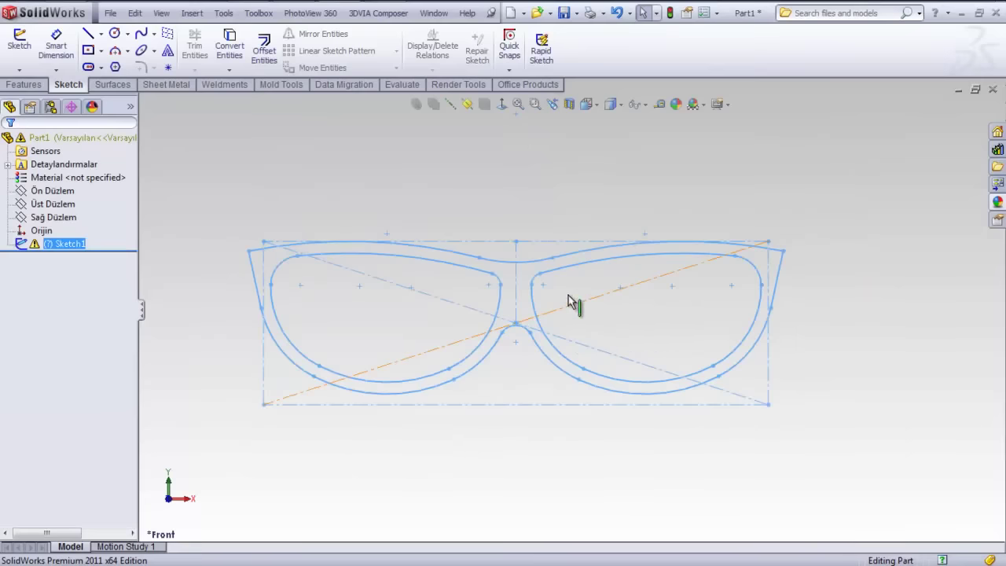
scroll(577, 281, down, 5)
middle_drag(577, 281, 543, 282)
scroll(612, 297, up, 5)
scroll(612, 297, down, 5)
mouse_move(613, 297)
middle_down()
mouse_move(587, 307)
mouse_move(618, 285)
middle_up()
scroll(617, 285, up, 3)
key(ctrl+1)
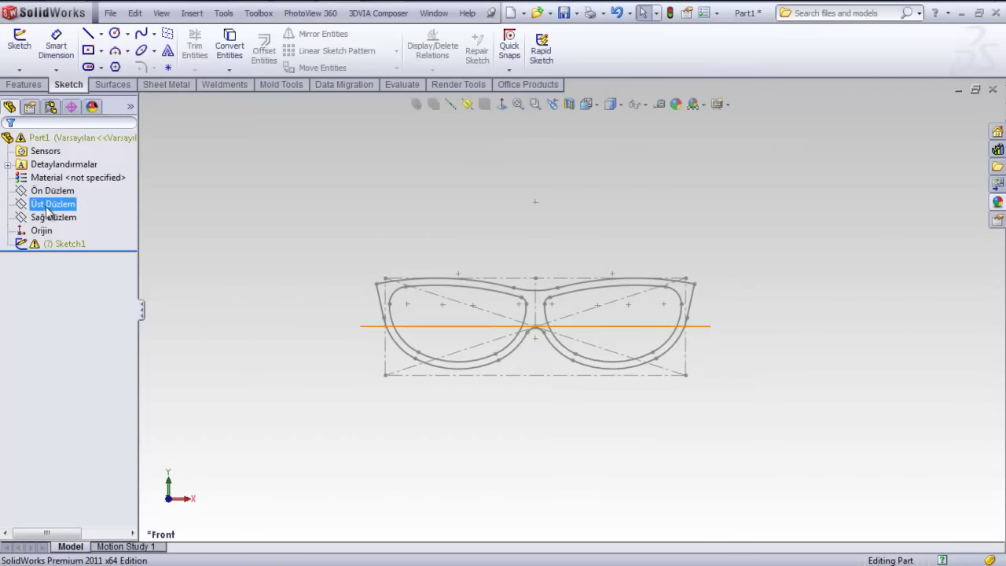
Step: Sketch a slanted temple line and a vertical construction line on the Right Plane
click(54, 217)
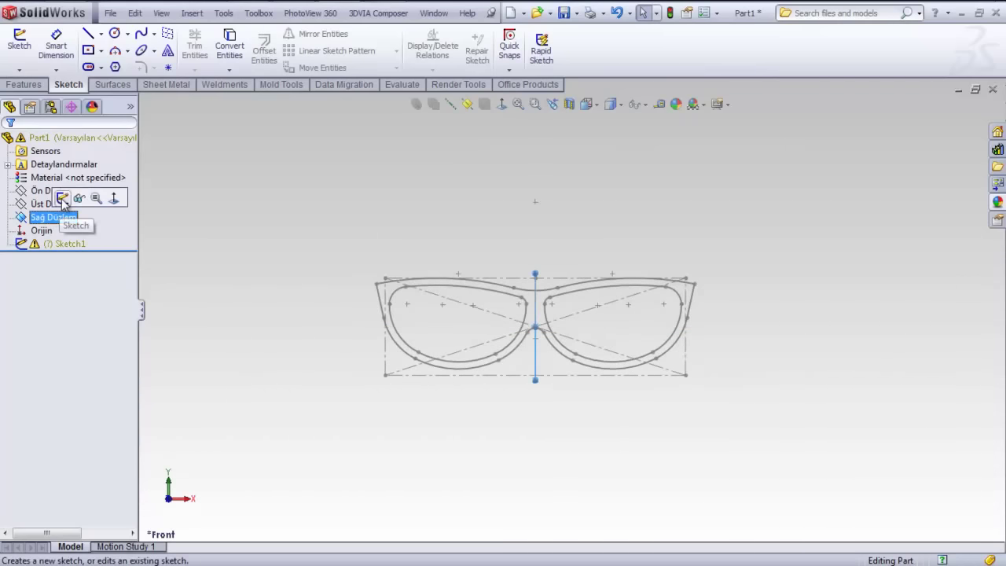
click(65, 196)
click(88, 34)
click(501, 104)
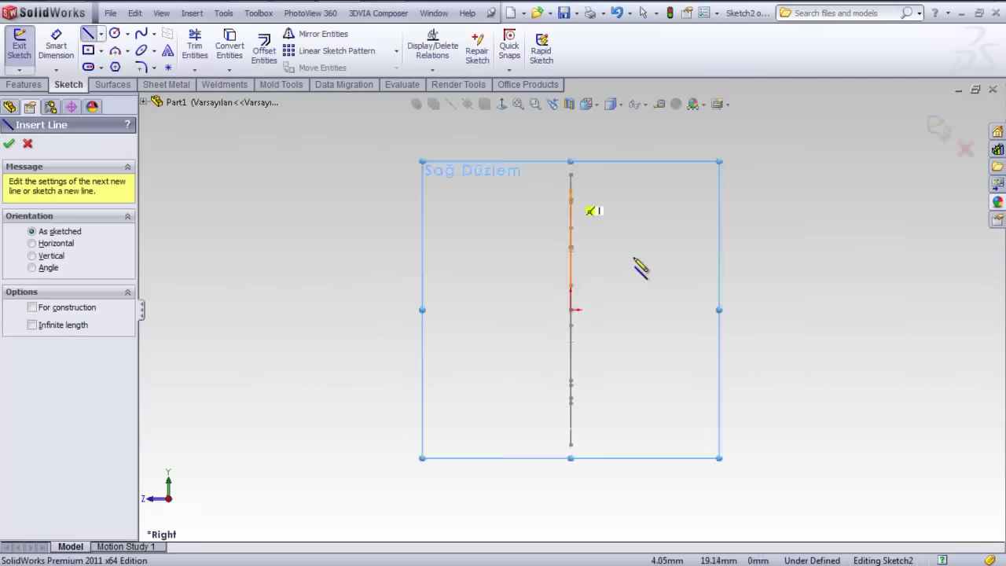
drag(564, 182, 615, 371)
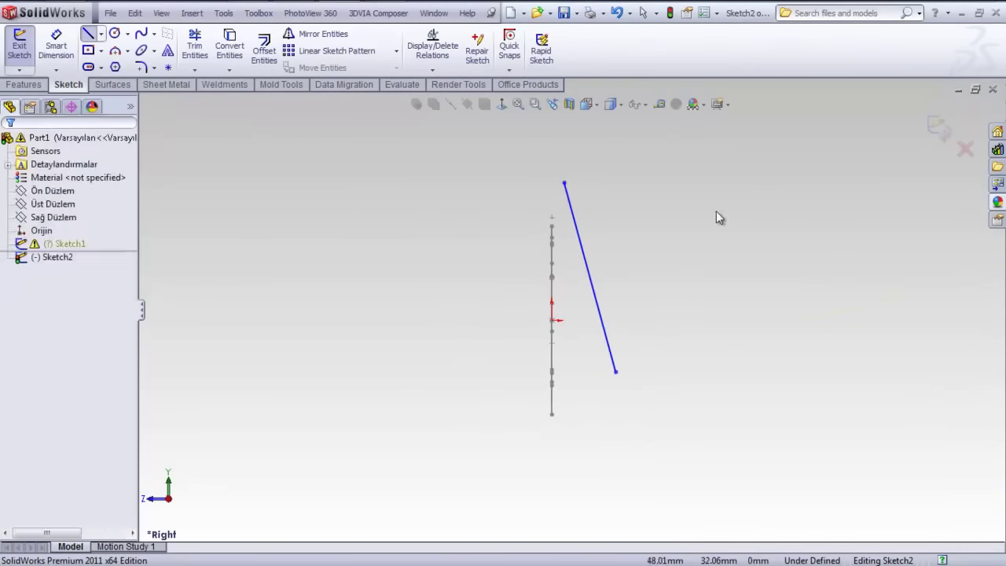
drag(552, 320, 551, 131)
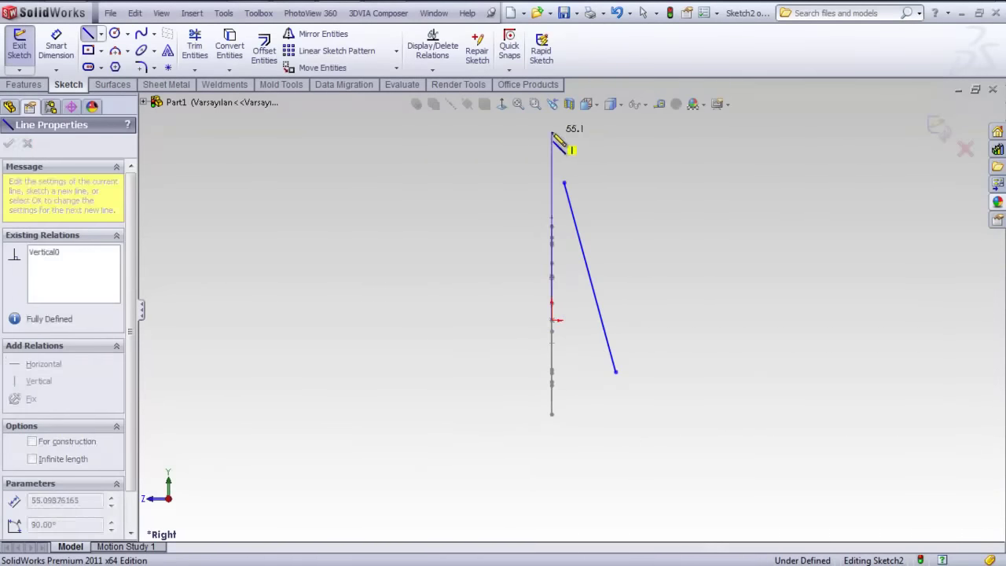
key(Escape)
click(552, 192)
Step: Dimension the angle between the slanted line and the construction line to 15°
click(611, 142)
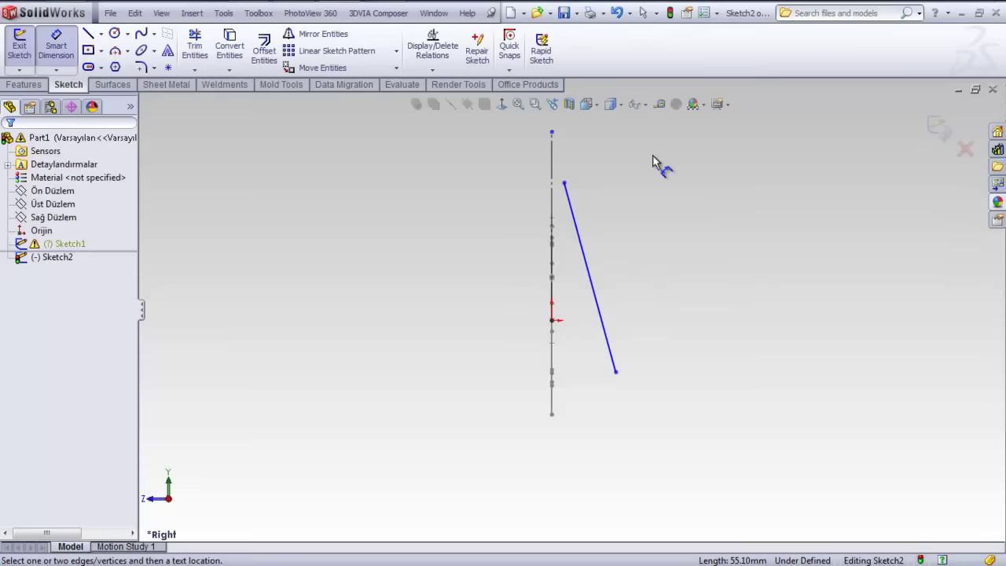
click(591, 287)
click(554, 216)
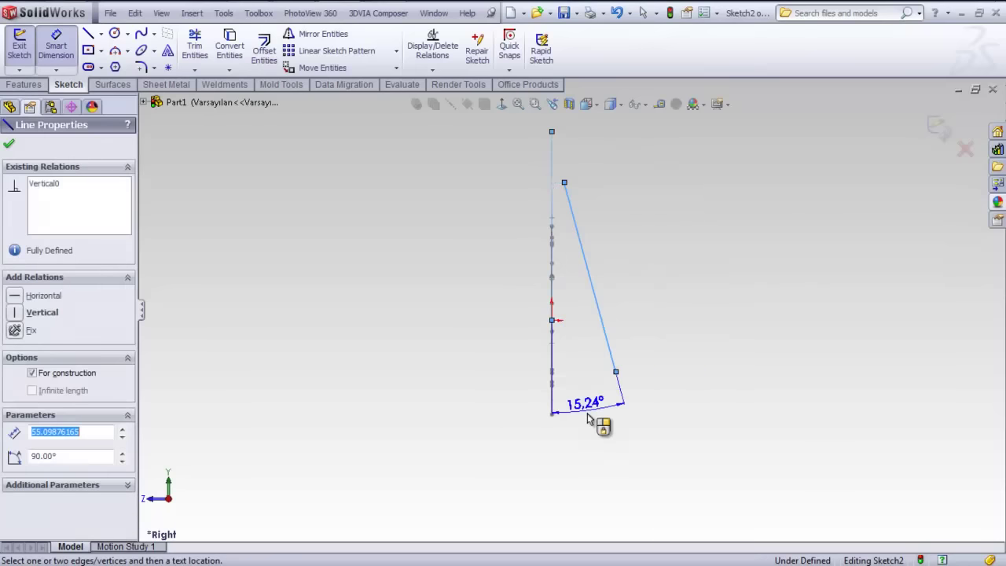
click(591, 418)
text(15)
key(Return)
key(Escape)
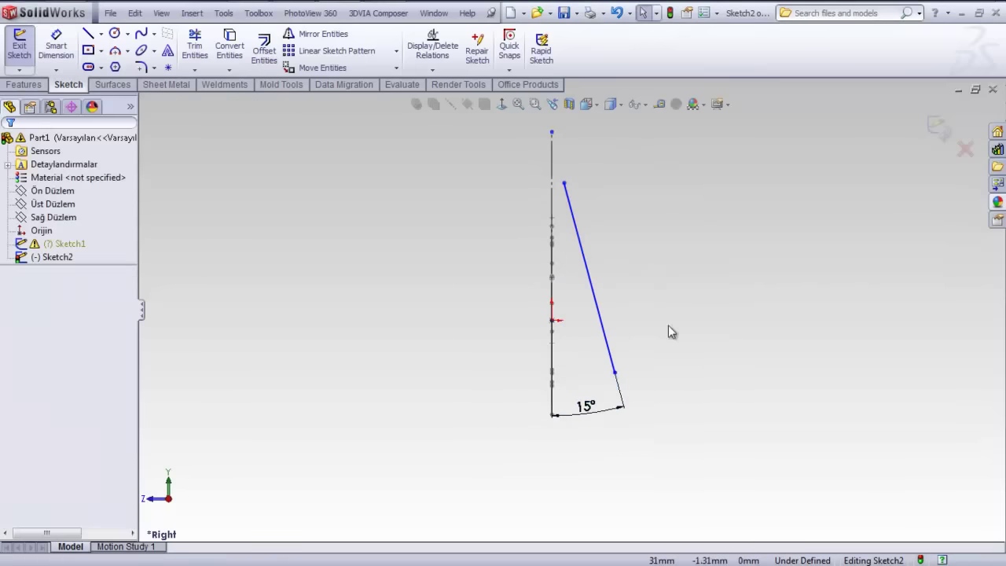
Step: Make the slanted line's lower endpoint horizontal with the vertical line's point and exit Sketch2
click(615, 373)
ctrl+click(552, 320)
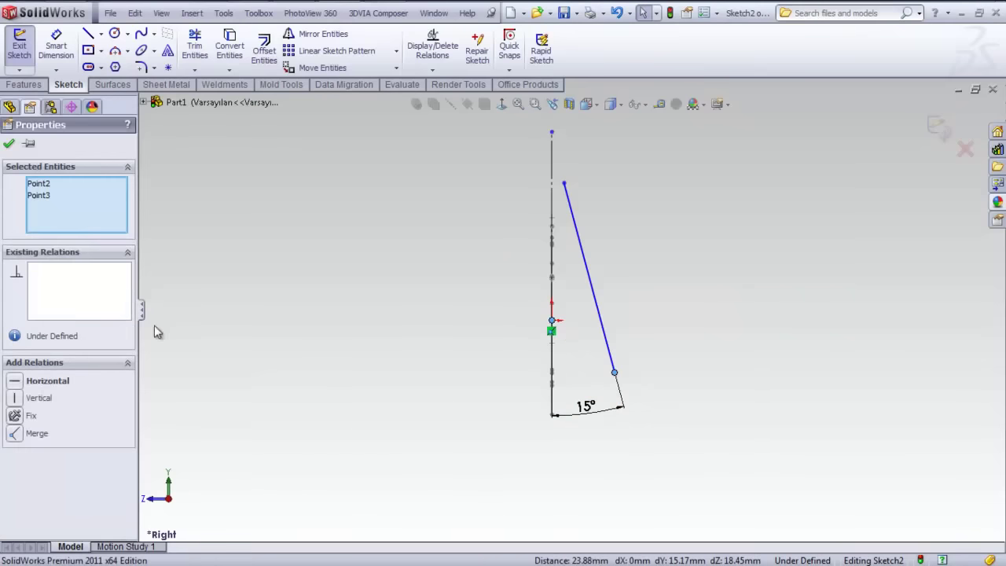
click(35, 380)
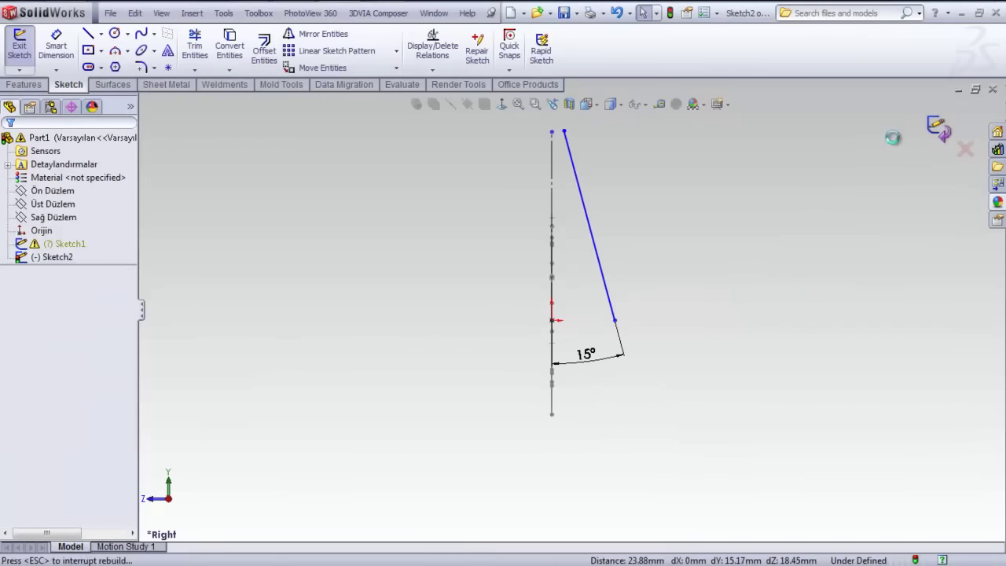
click(938, 127)
click(225, 157)
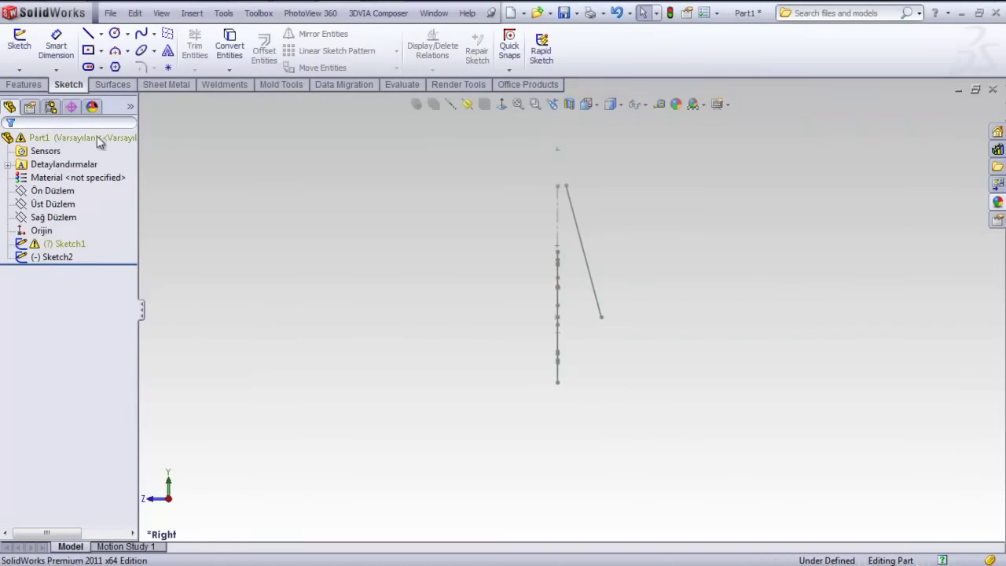
Step: Draw a three-point arc across a new sketch on the Top Plane
click(48, 216)
click(62, 189)
click(115, 50)
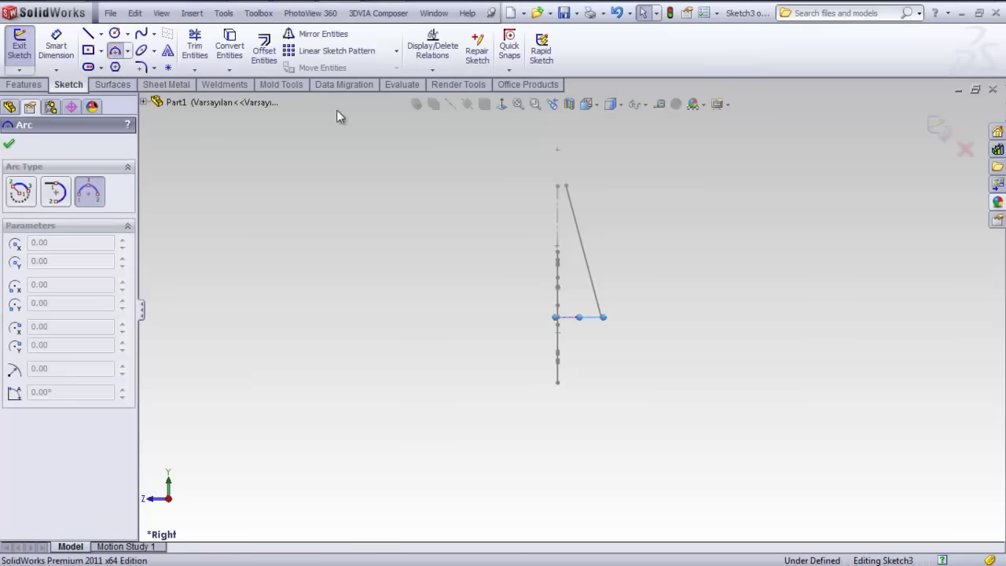
click(500, 104)
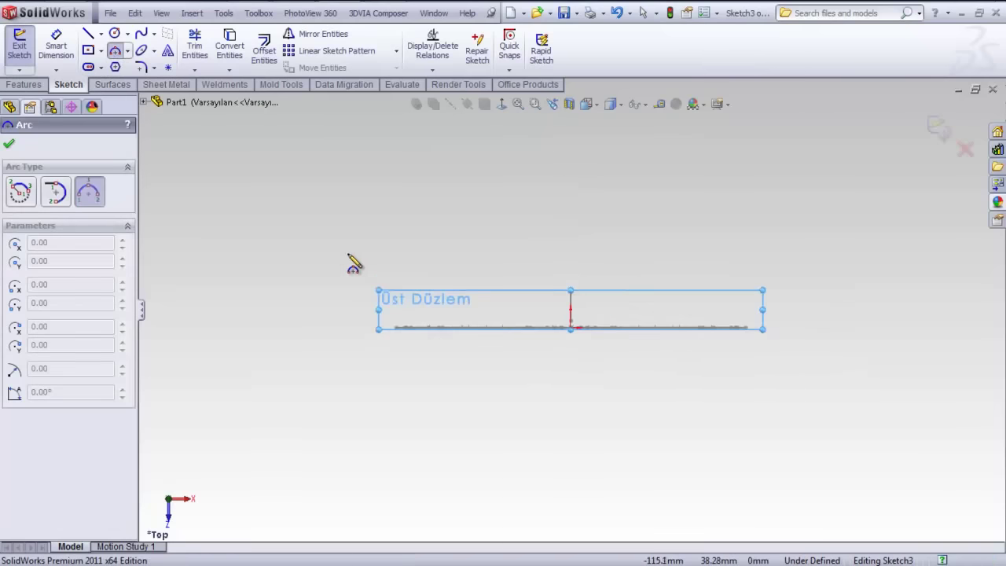
drag(346, 265, 777, 266)
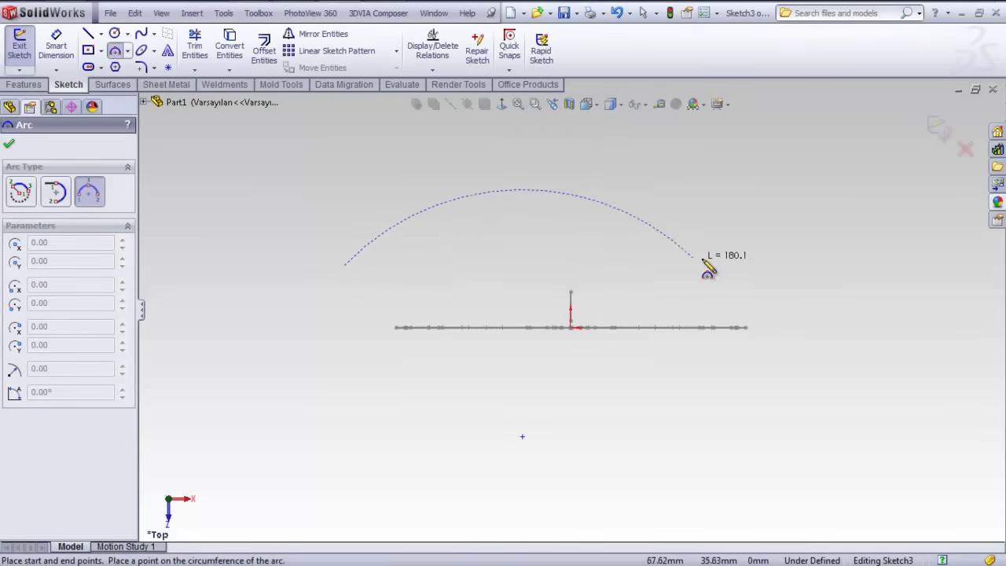
click(578, 293)
Step: Place the arc's midpoint on the temple line's top point
middle_drag(579, 294, 550, 302)
ctrl+click(550, 298)
click(551, 285)
ctrl+click(551, 299)
click(41, 397)
Step: Dimension the arc's endpoint span to 220
click(395, 242)
key(d)
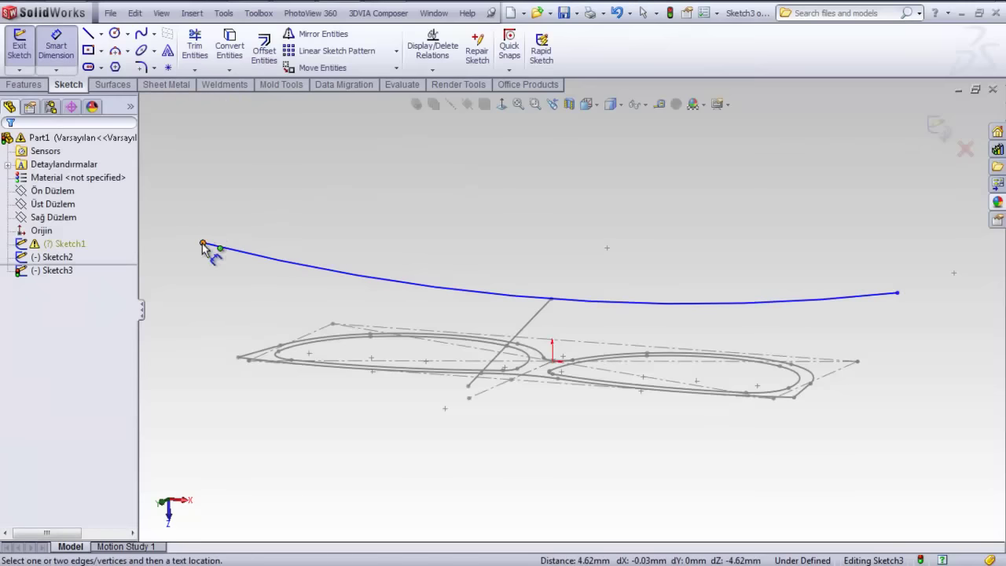
click(203, 243)
click(897, 293)
click(820, 221)
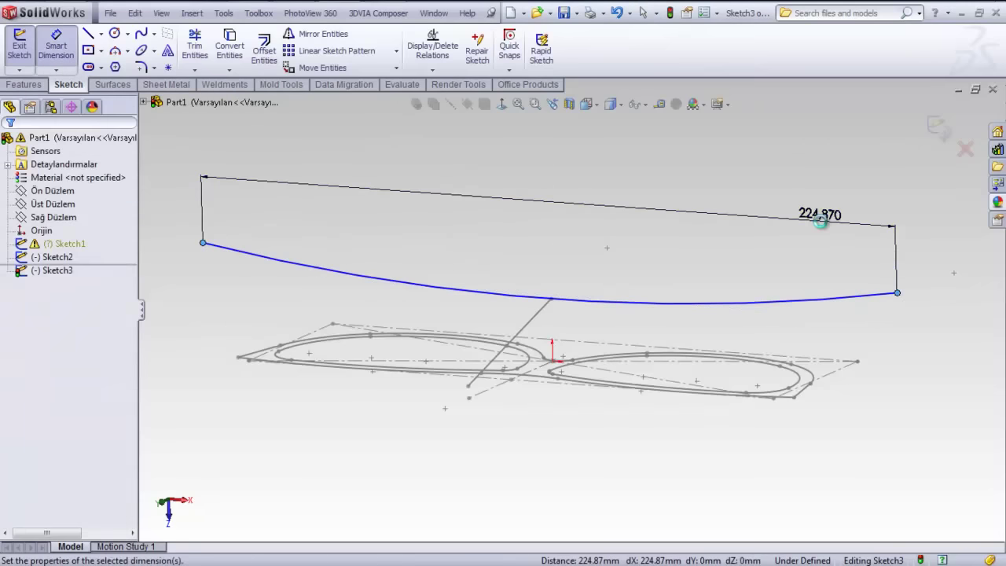
click(820, 220)
text(0)
key(Return)
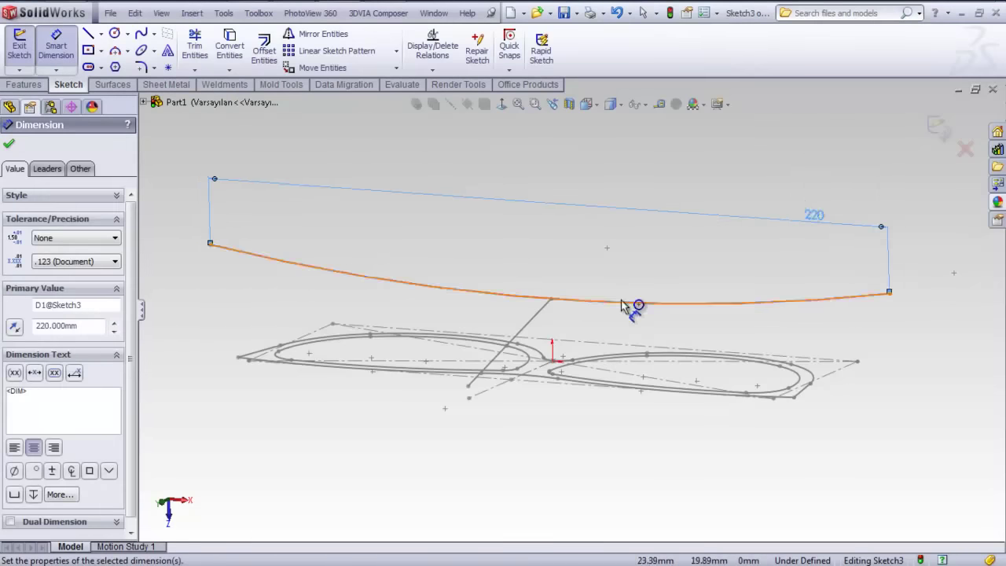
Step: Dimension the arc's radius to R500
click(602, 301)
click(606, 271)
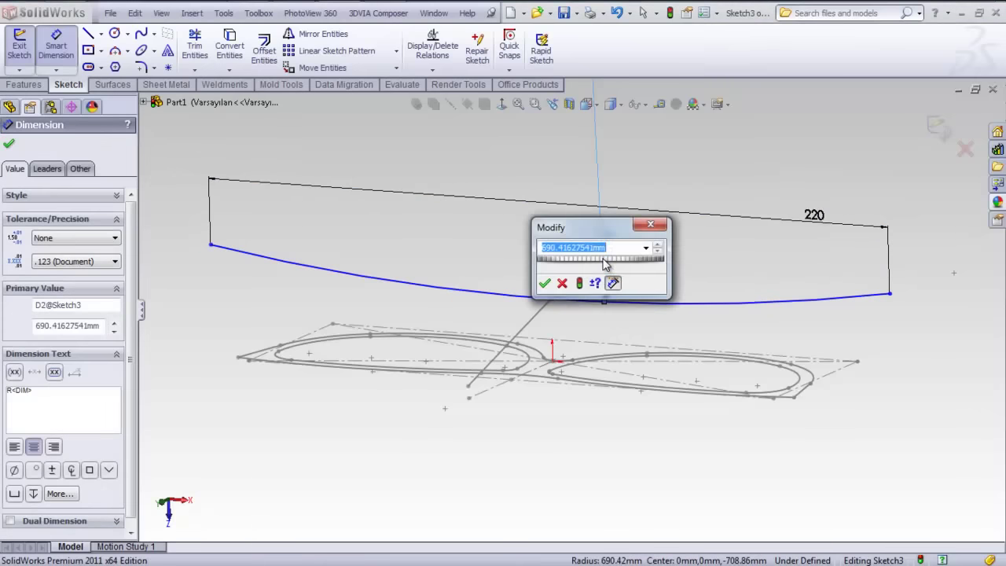
text(500)
key(Return)
key(Escape)
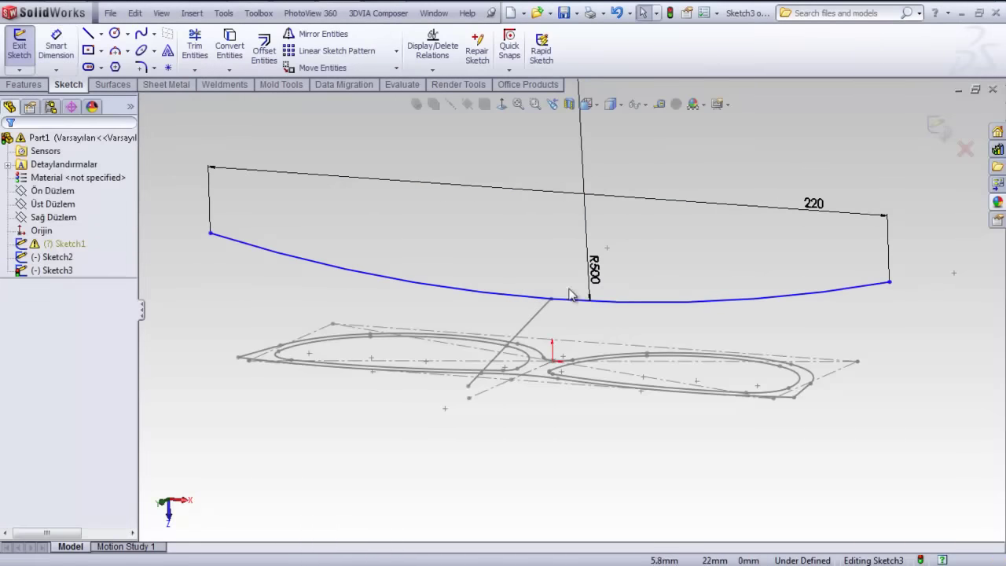
Step: Check the arc from the side and exit Sketch3
click(553, 302)
ctrl+click(550, 299)
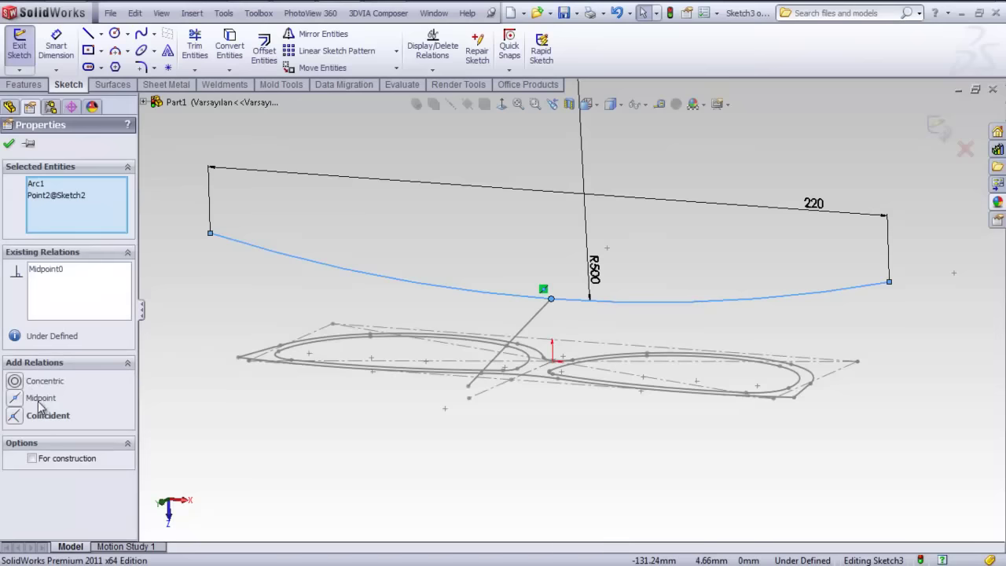
key(f)
click(737, 176)
middle_drag(533, 315, 898, 163)
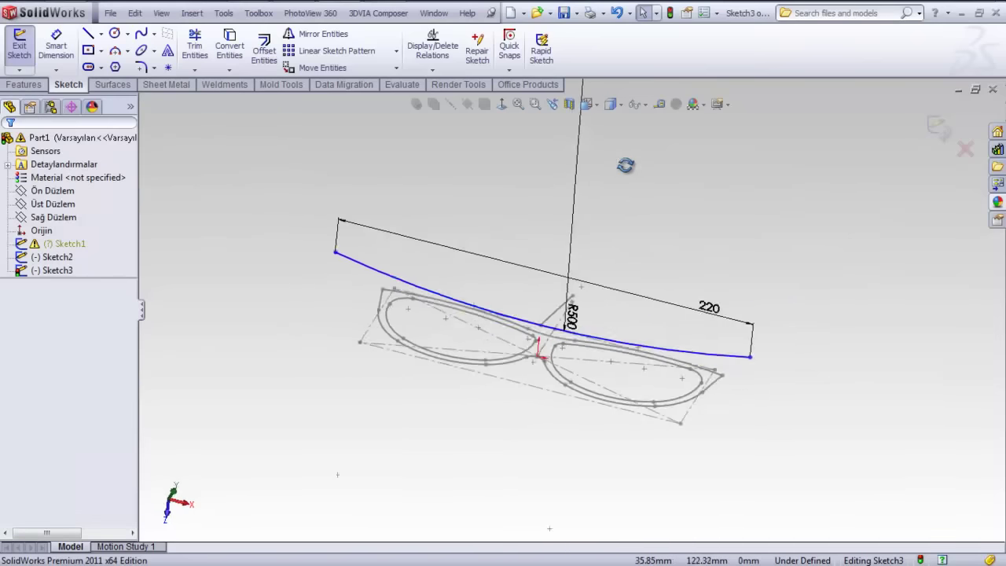
click(939, 129)
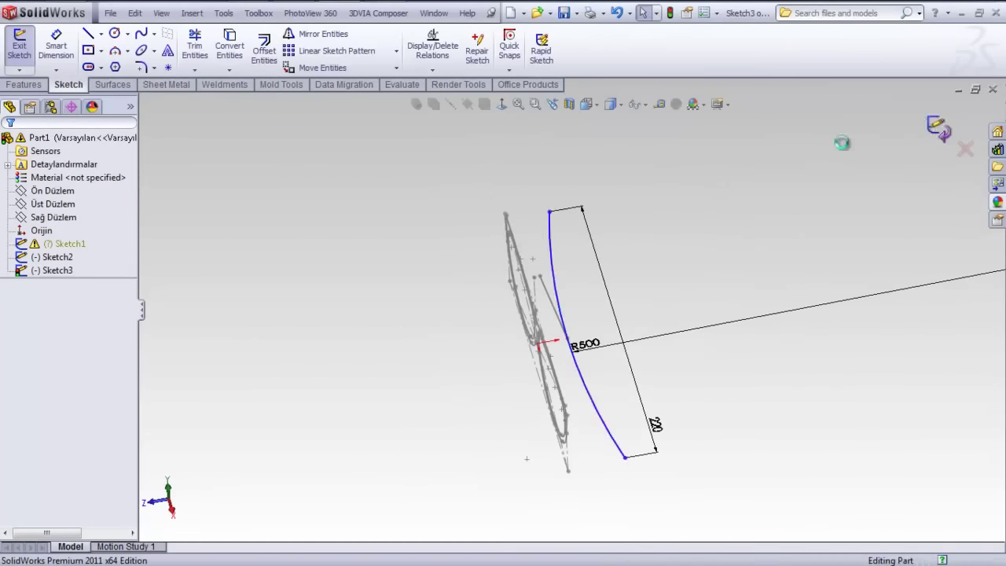
click(113, 84)
Step: Extrude the arc as a surface along Line1@Sketch2, working in isometric view
click(23, 50)
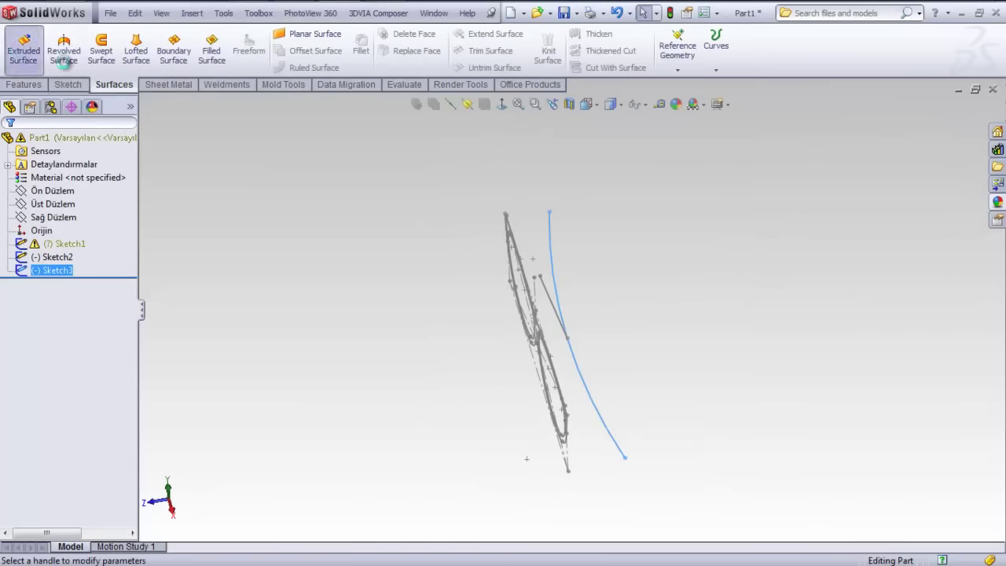
click(66, 251)
middle_drag(532, 298, 526, 218)
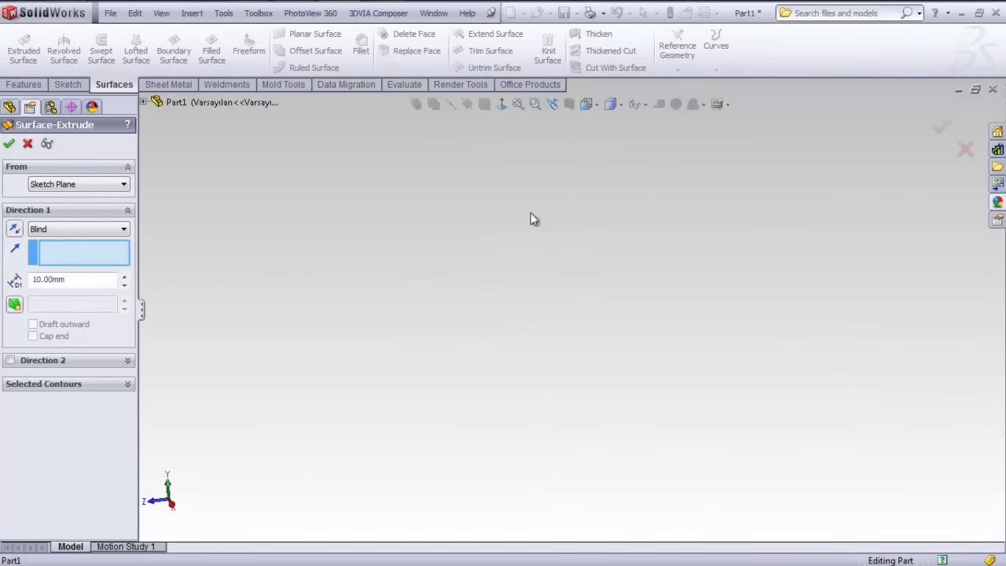
click(588, 104)
click(628, 125)
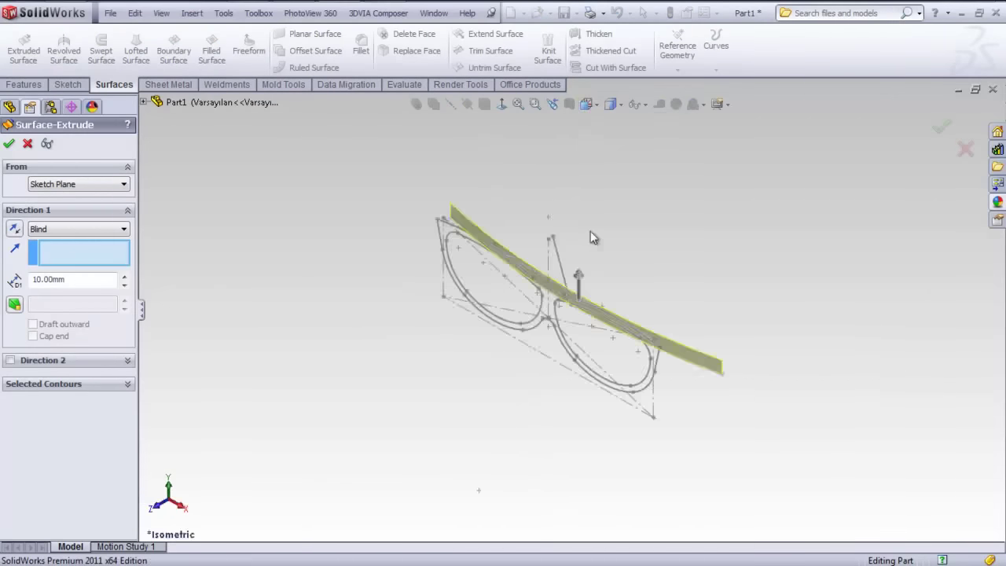
click(560, 270)
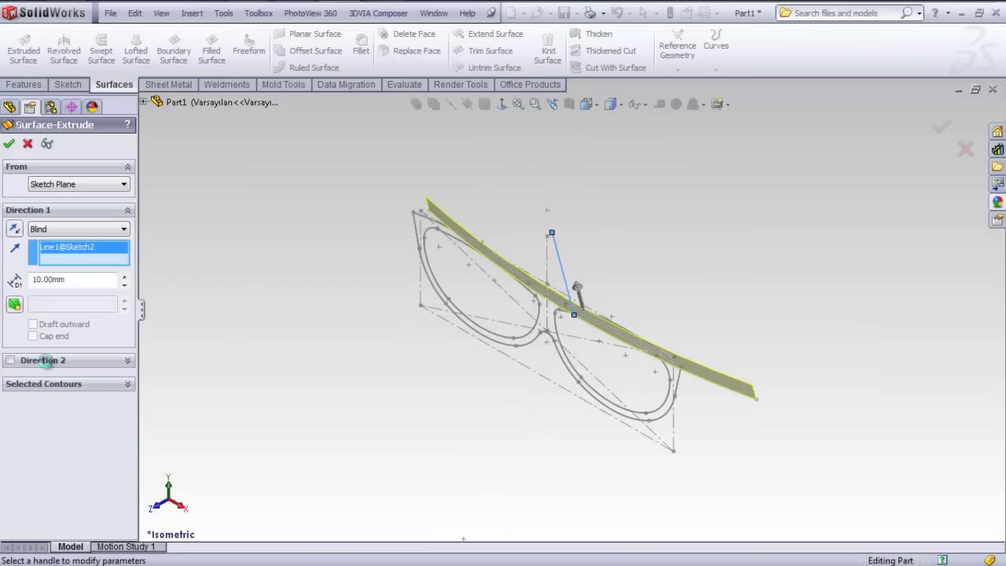
Step: Extend the surface Blind 120 mm in Direction 2, then pick its face to offset
click(46, 360)
click(124, 395)
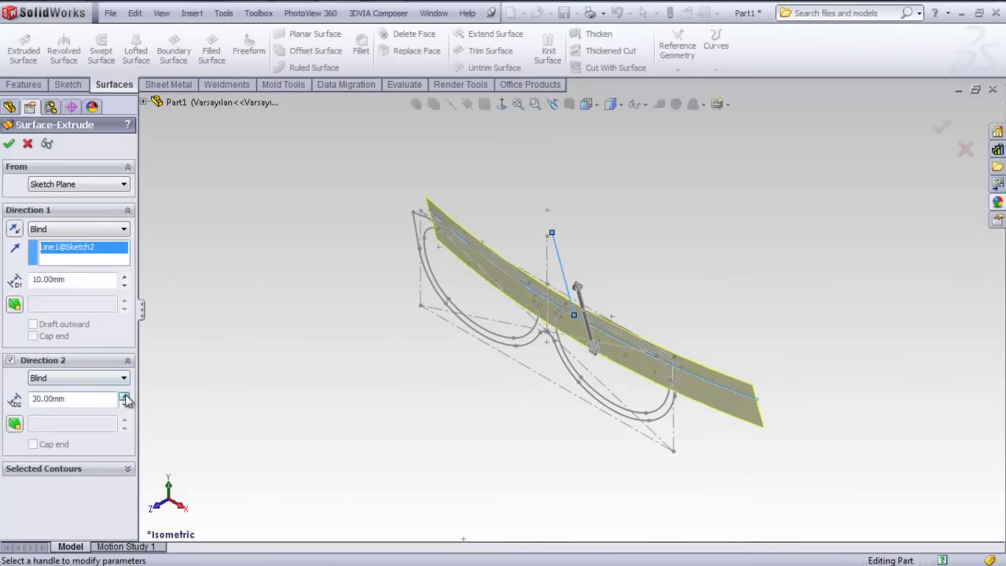
click(125, 277)
key(Return)
mouse_move(315, 308)
middle_down()
mouse_move(583, 256)
mouse_move(496, 224)
mouse_move(519, 251)
mouse_move(298, 272)
middle_up()
click(315, 50)
click(541, 215)
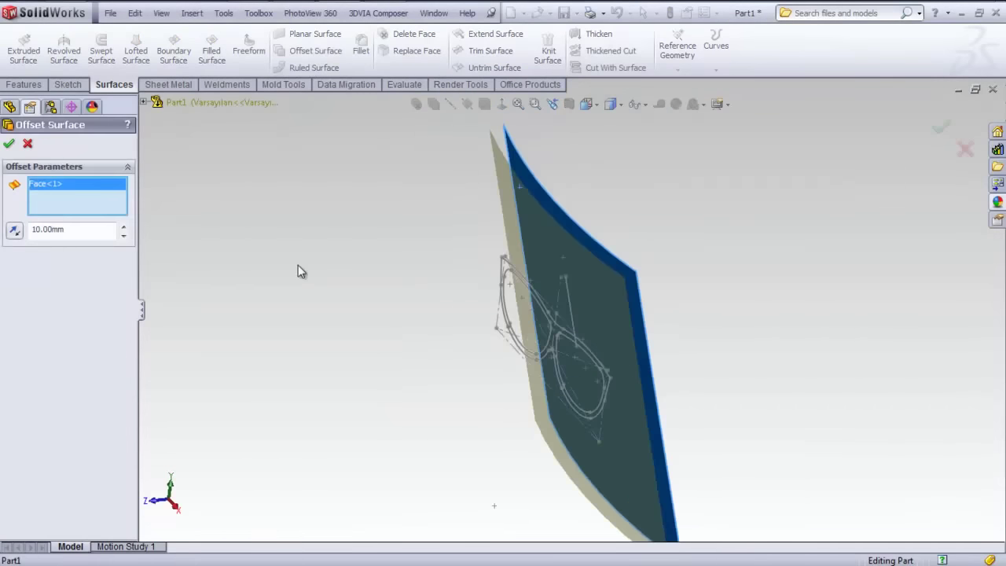
Step: Create a zero-distance offset copy of the curved surface
click(14, 231)
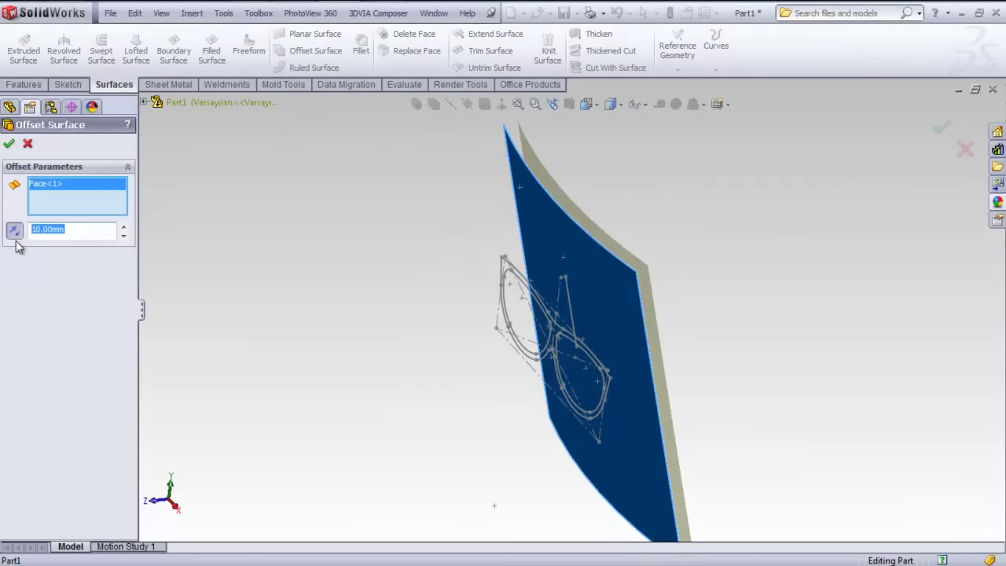
text(0)
key(Return)
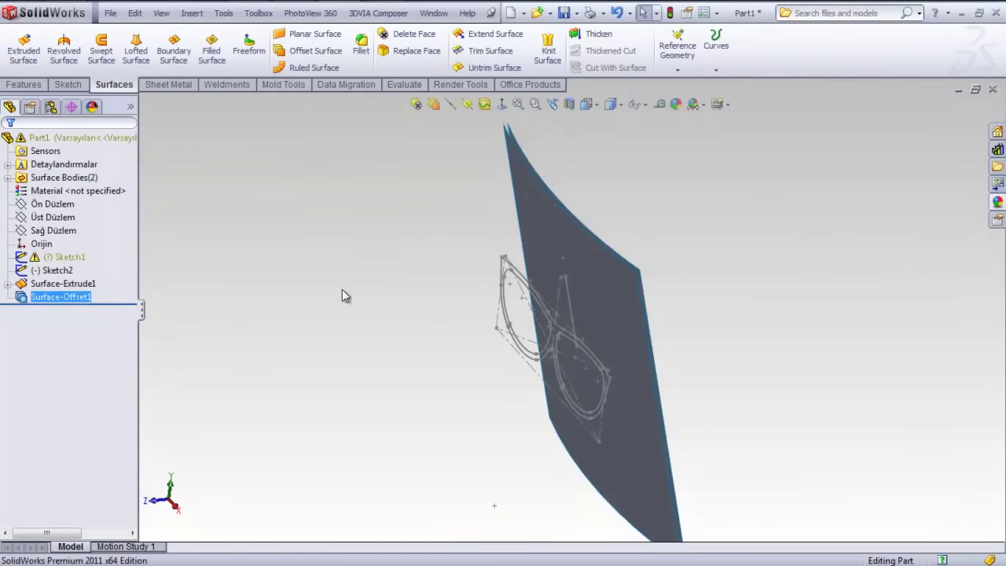
Step: Project Sketch1's glasses outline onto the curved surface face as Split Line1
click(78, 257)
click(79, 258)
click(715, 47)
click(741, 83)
click(584, 265)
key(Return)
mouse_move(367, 309)
middle_down()
mouse_move(561, 330)
mouse_move(582, 192)
middle_up()
click(406, 34)
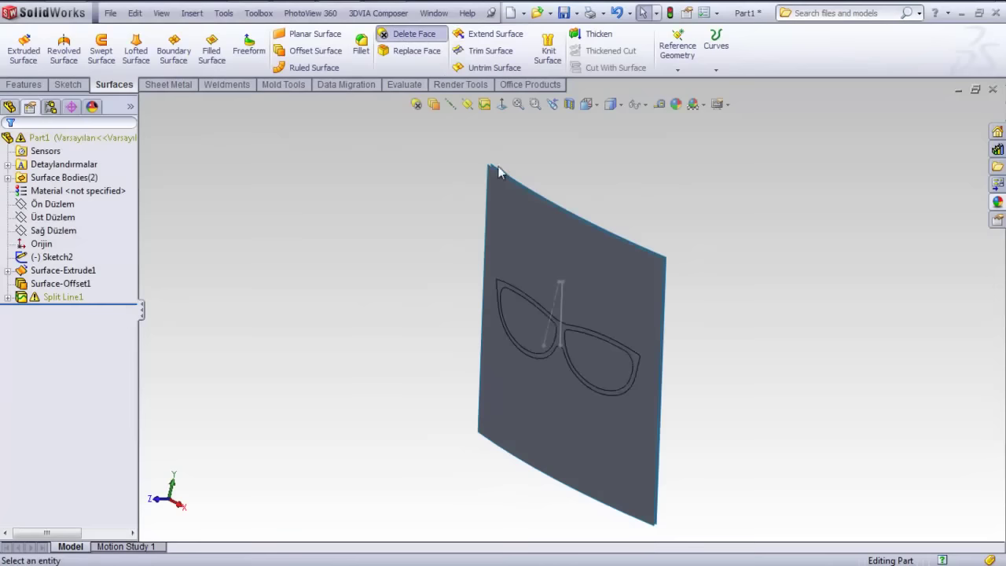
Step: Delete the outer split surface face using plain Delete without patching
click(540, 231)
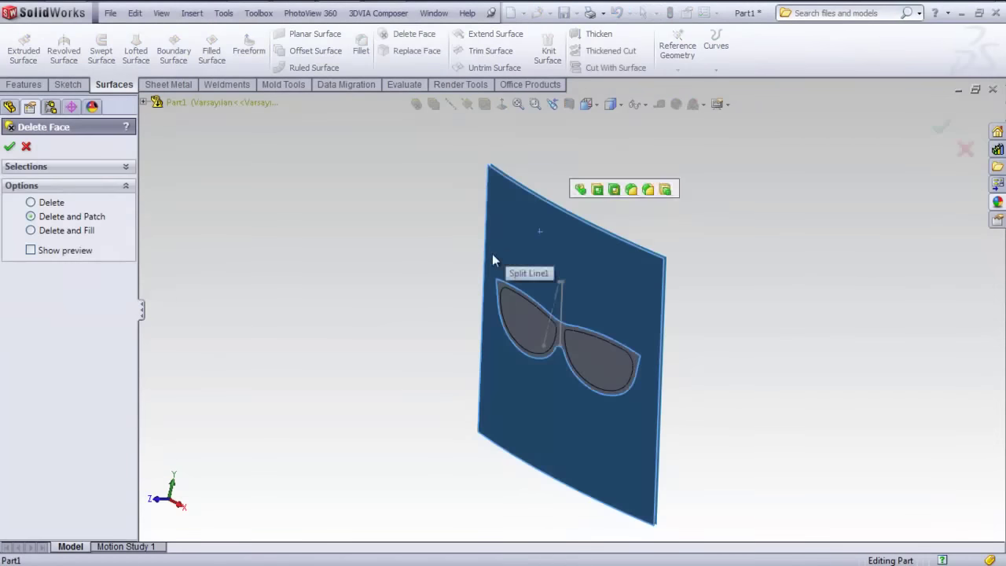
click(10, 148)
click(31, 202)
click(10, 146)
scroll(499, 265, down, 5)
scroll(499, 265, up, 3)
Step: Start a Tapered to Vector ruled surface, 10 mm at 2.5°, referenced to Ön Düzlem
click(314, 68)
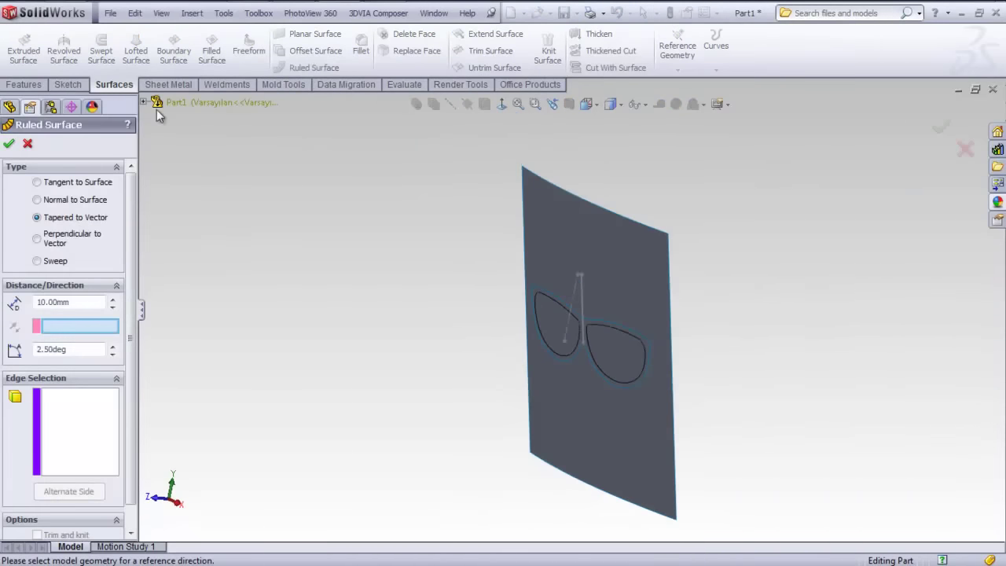
click(146, 102)
click(203, 168)
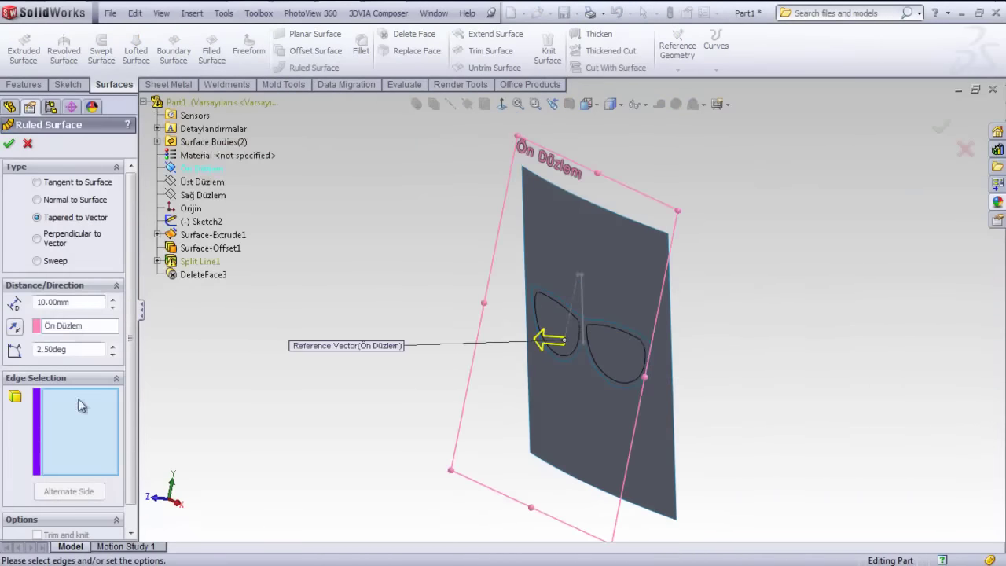
scroll(585, 339, down, 5)
Step: Select the outline edges around the left lens, the bridge bump and the right lens
click(582, 281)
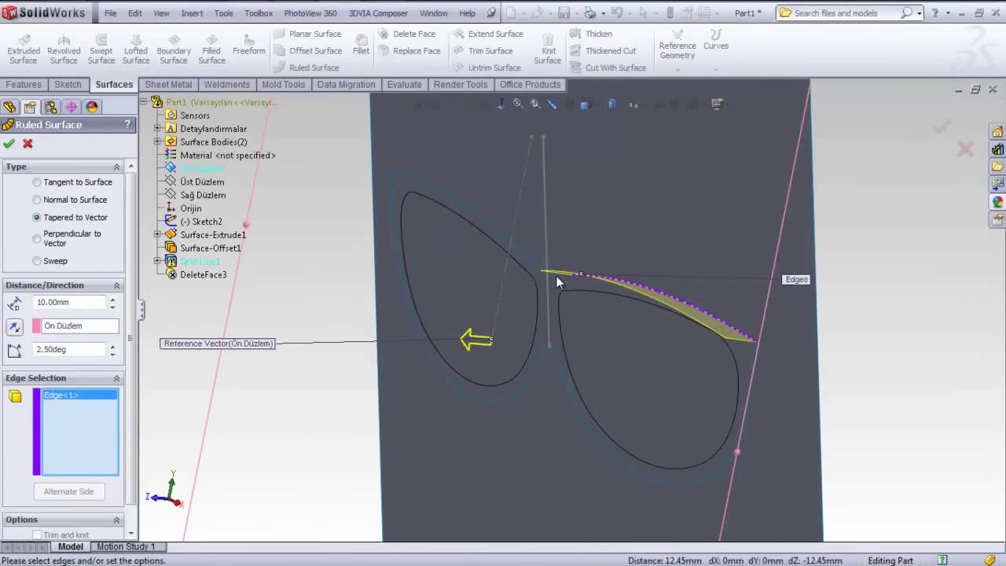
click(552, 273)
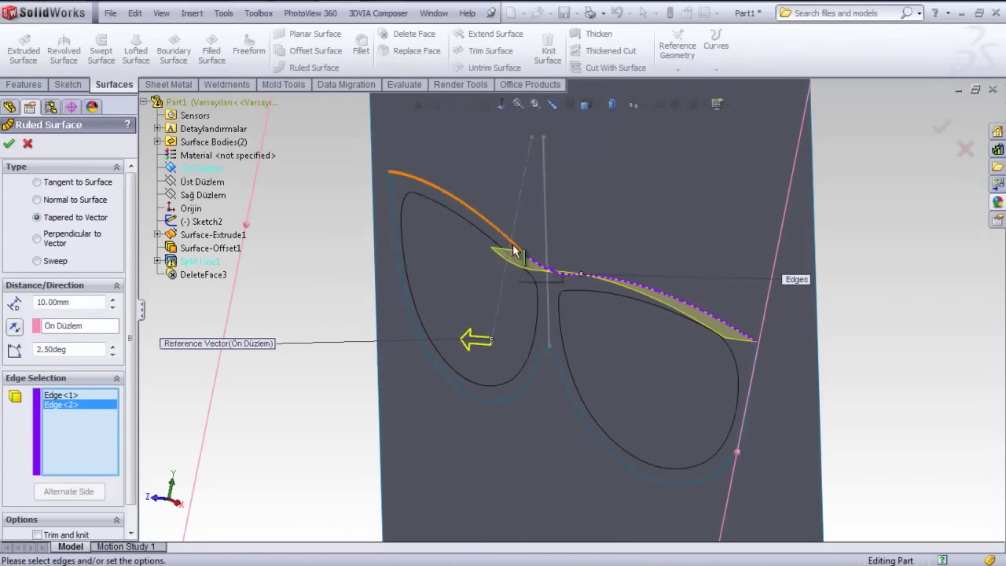
click(514, 248)
click(395, 211)
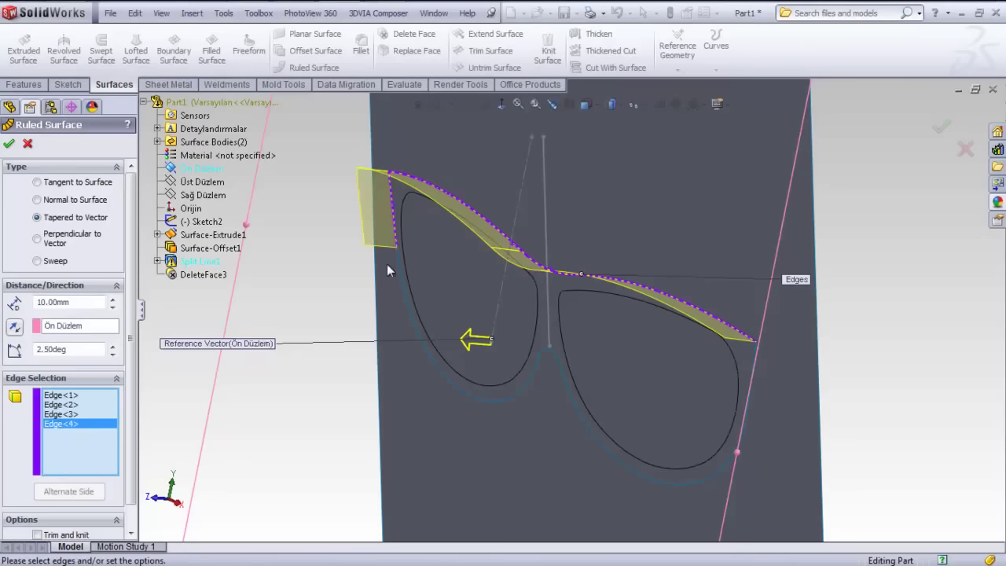
click(406, 290)
click(453, 387)
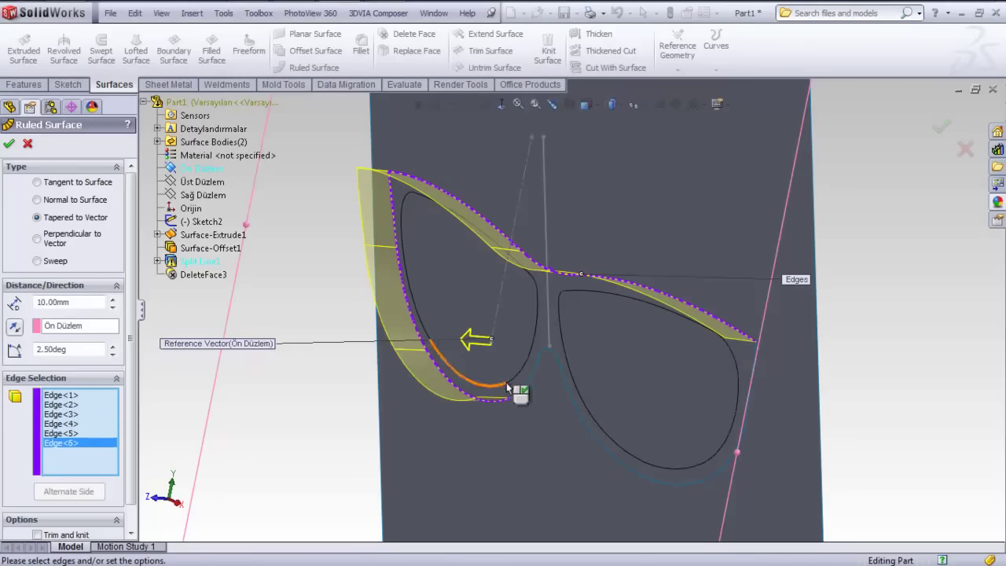
click(534, 378)
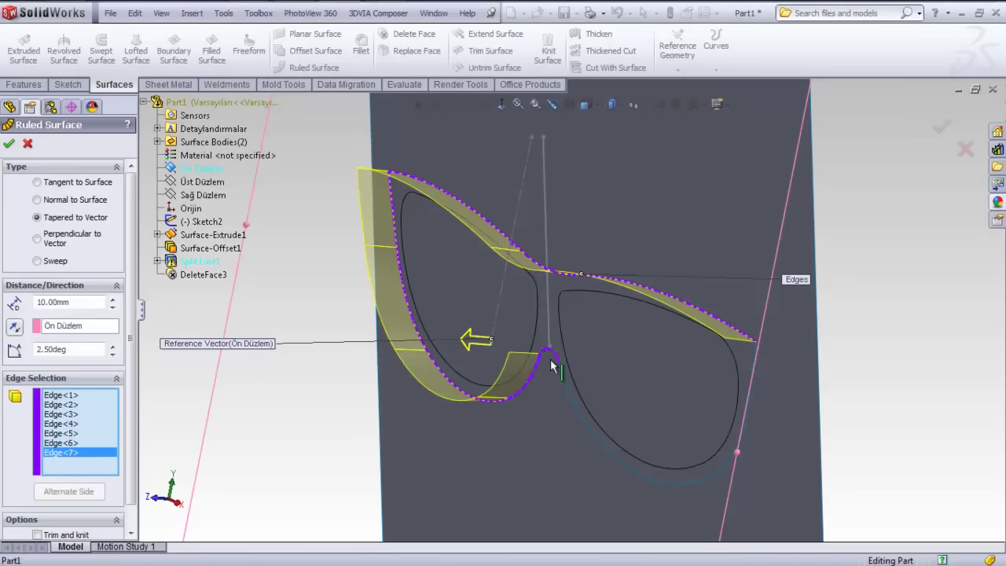
click(552, 365)
click(575, 399)
click(611, 459)
click(743, 425)
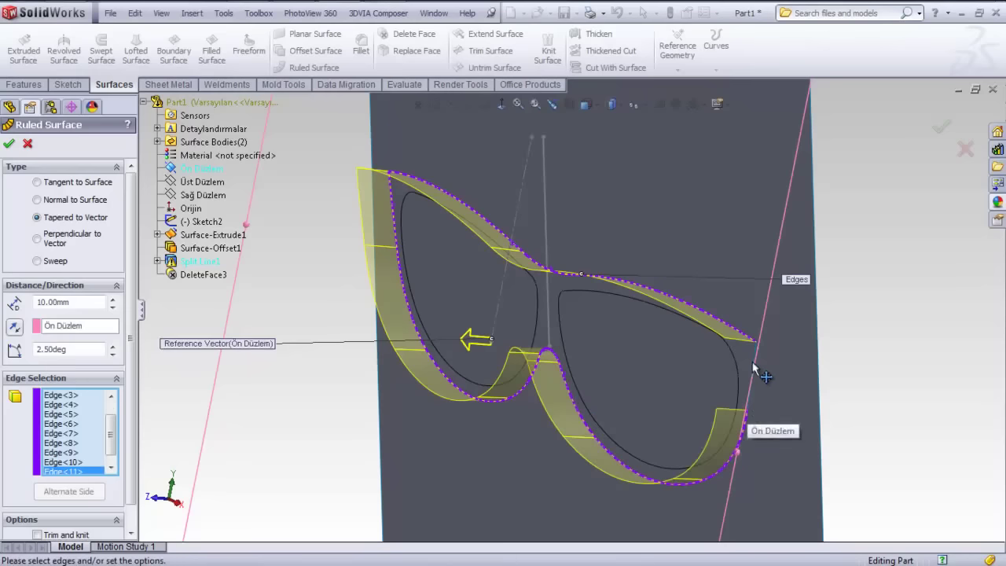
Step: Add the last outline edge and confirm the 10 mm, 2.5° tapered ruled surface
scroll(762, 360, down, 2)
scroll(707, 346, up, 5)
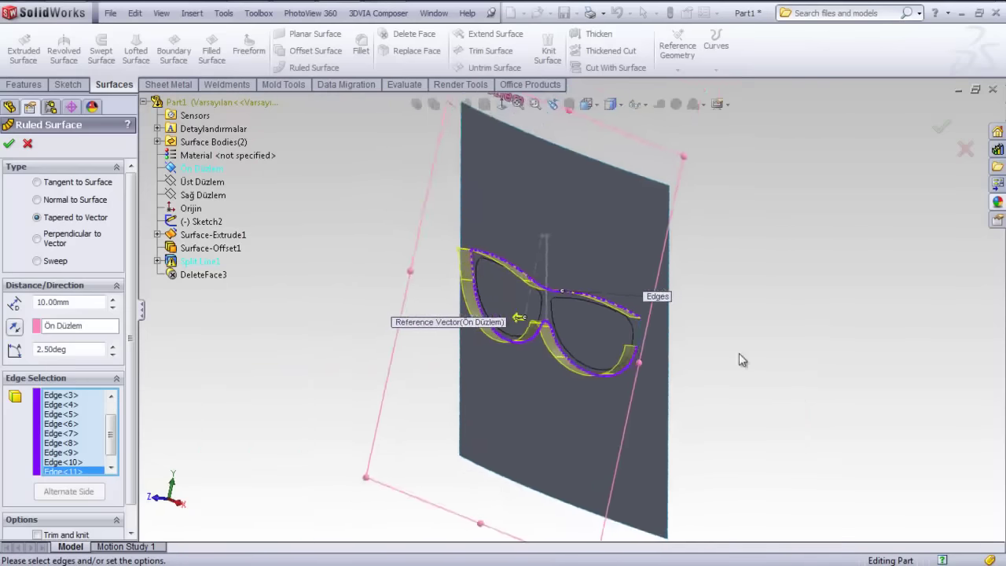
scroll(629, 334, down, 6)
mouse_move(628, 334)
middle_down()
mouse_move(491, 271)
mouse_move(407, 275)
middle_up()
click(561, 307)
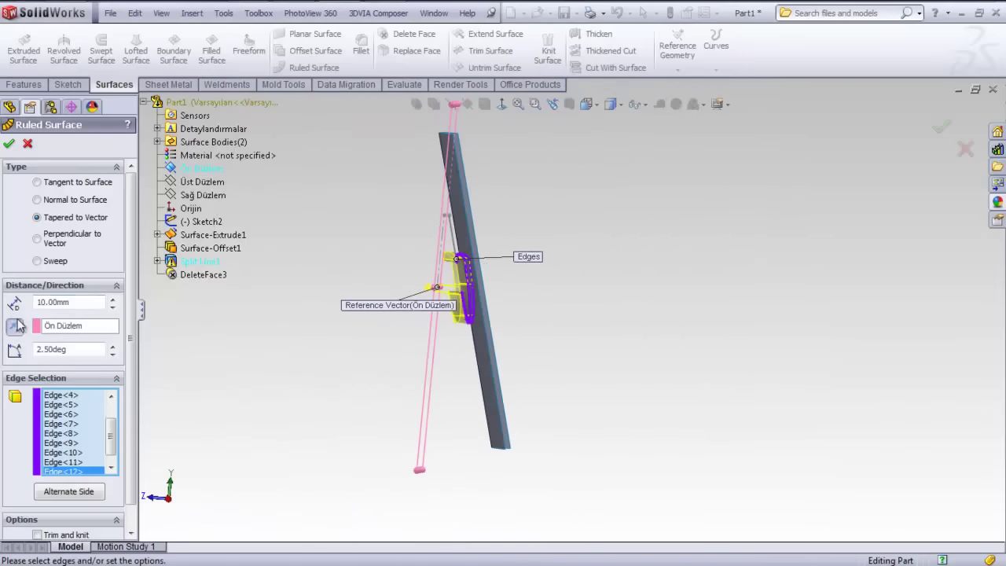
scroll(447, 277, down, 3)
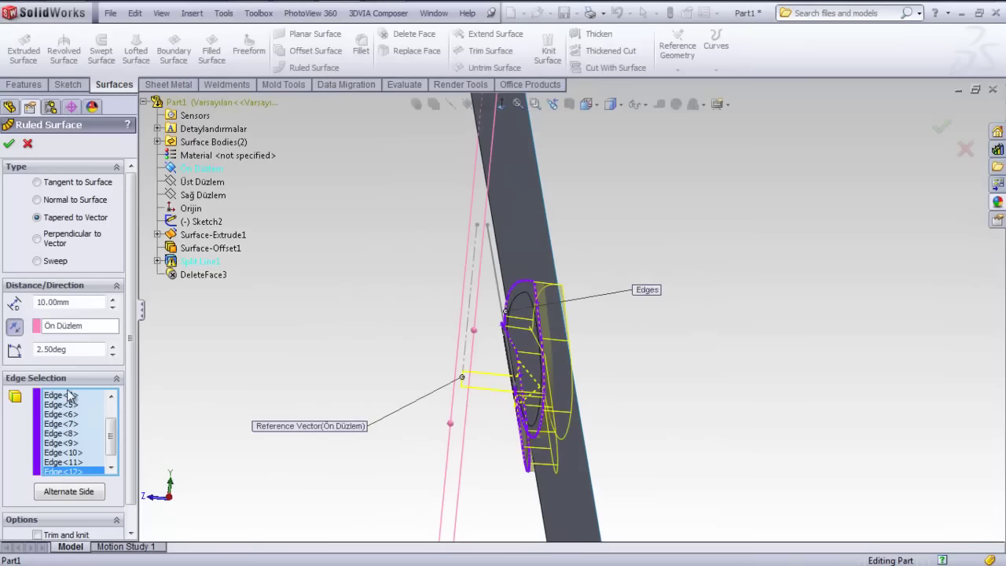
scroll(110, 428, up, 1)
click(116, 435)
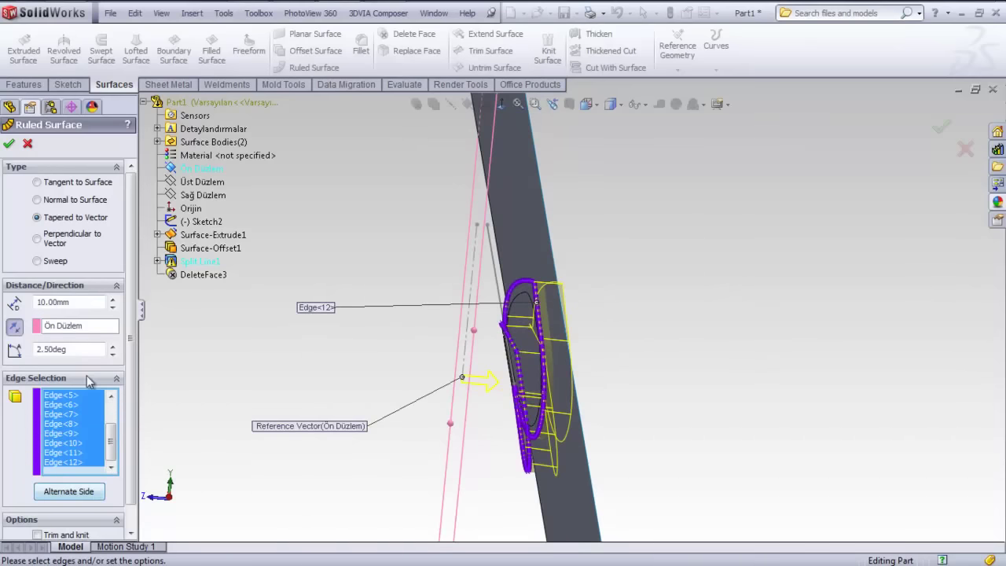
click(9, 143)
Step: Start a mutual surface trim with the offset sheet and the first rim band faces
middle_drag(579, 304, 477, 236)
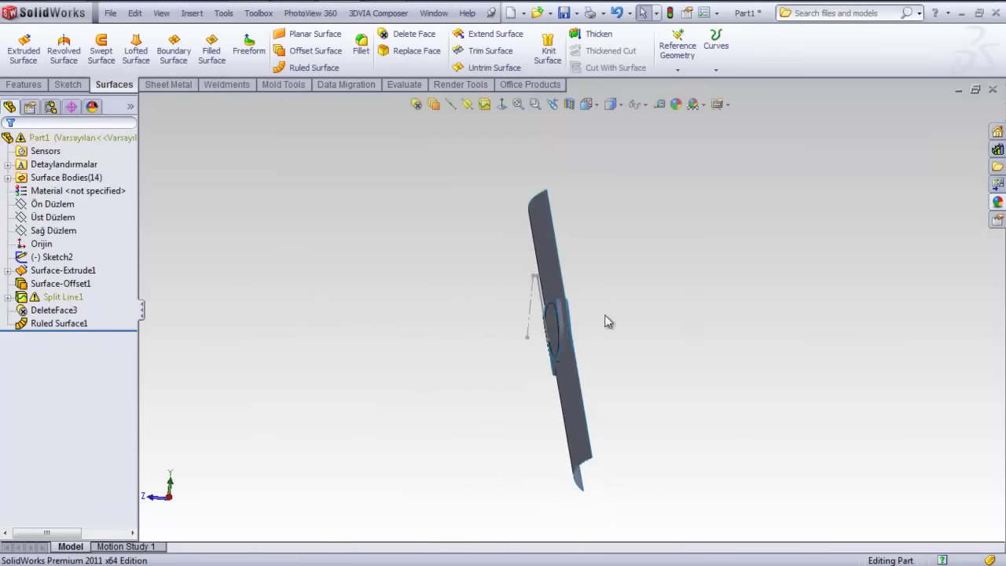
scroll(581, 323, down, 3)
middle_drag(580, 323, 534, 187)
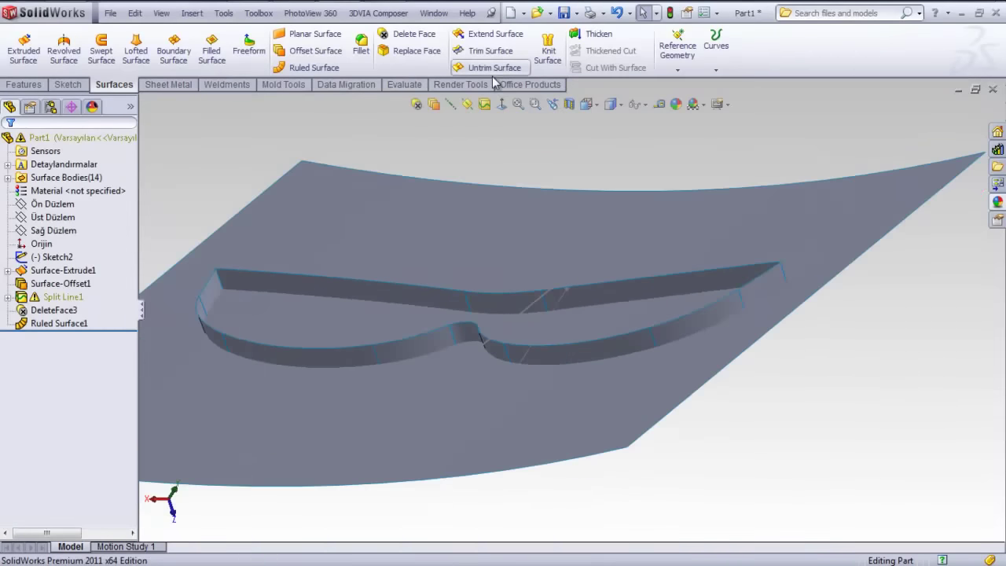
click(490, 50)
click(480, 176)
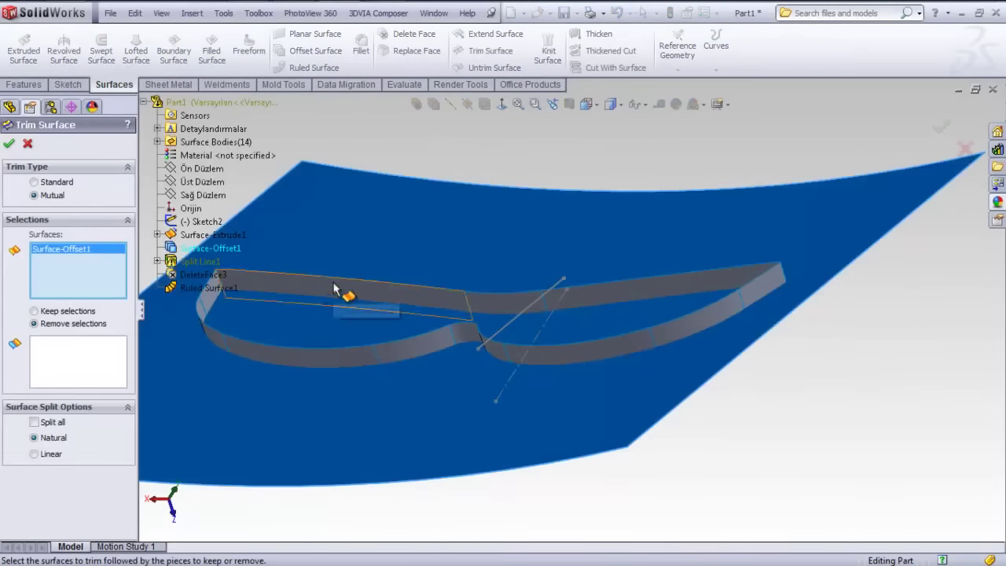
click(333, 288)
click(509, 313)
click(609, 303)
click(743, 310)
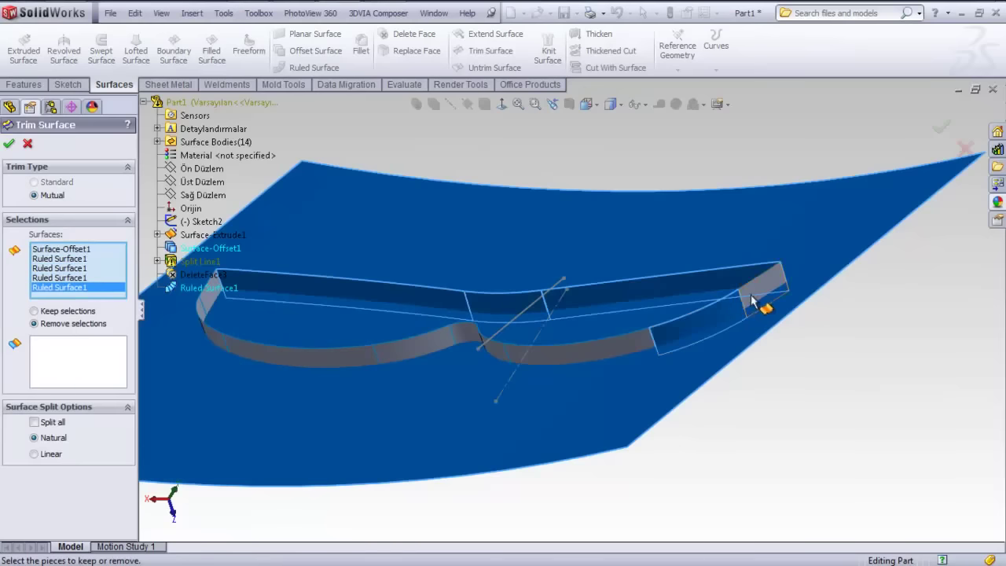
Step: Add the end face and the remaining rim band faces to the trim
click(751, 301)
click(542, 352)
click(471, 341)
click(424, 349)
click(680, 337)
click(349, 366)
middle_drag(350, 366, 330, 351)
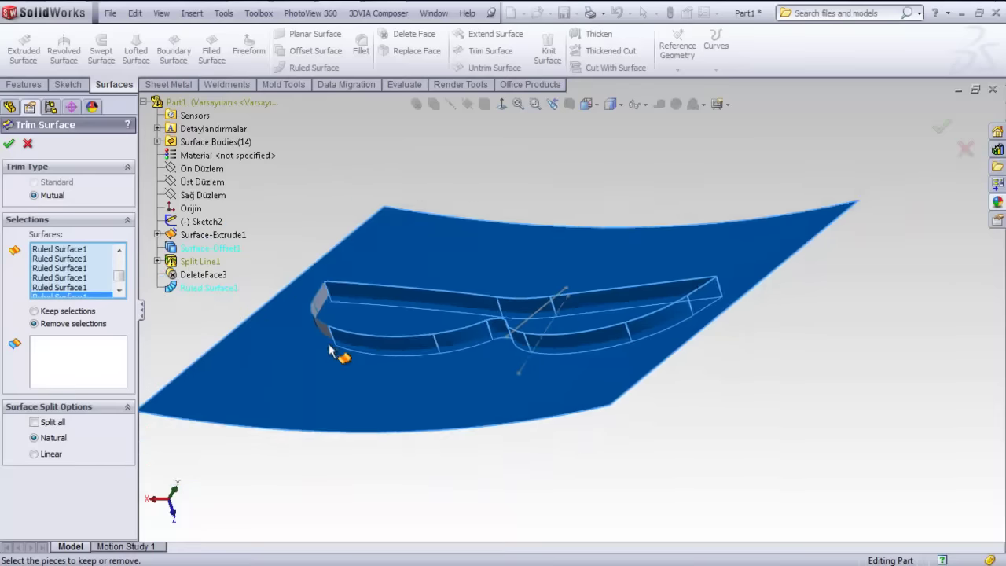
scroll(338, 345, down, 3)
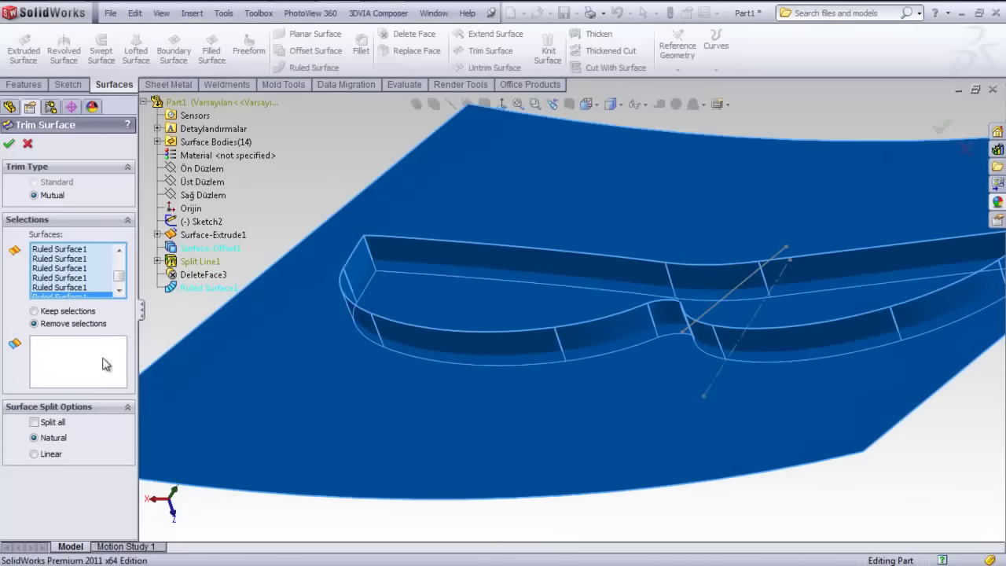
Step: Mark the unwanted ruled and offset pieces for removal and commit Surface-Trim1
click(106, 364)
click(415, 249)
click(363, 264)
click(349, 304)
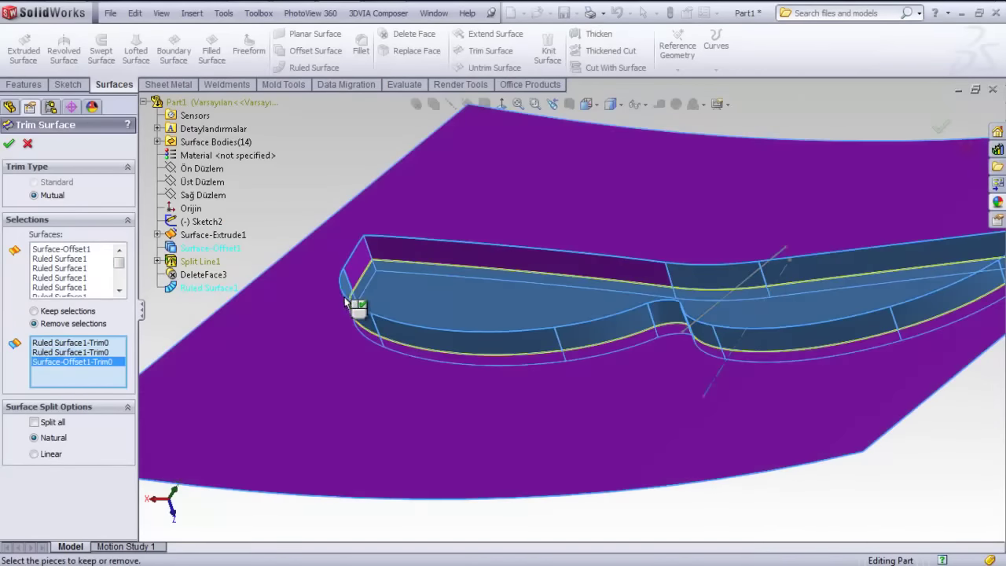
click(351, 303)
click(458, 333)
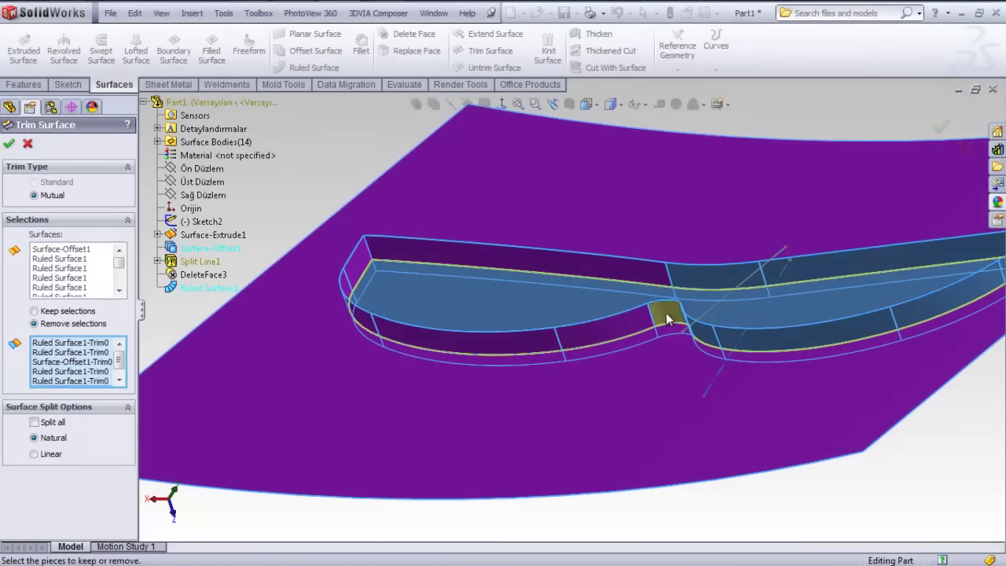
click(694, 331)
click(740, 336)
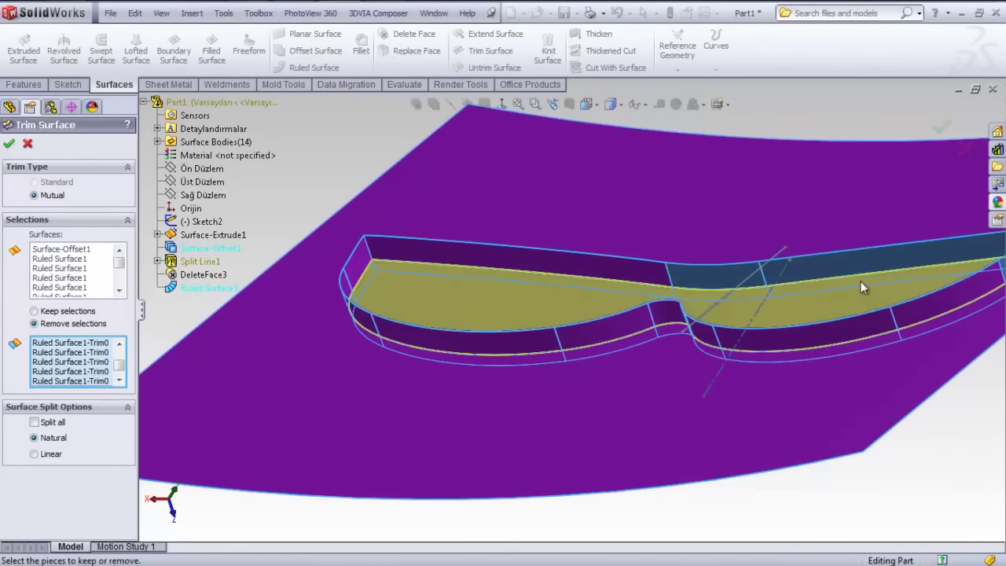
click(827, 267)
click(715, 276)
middle_drag(715, 276, 223, 223)
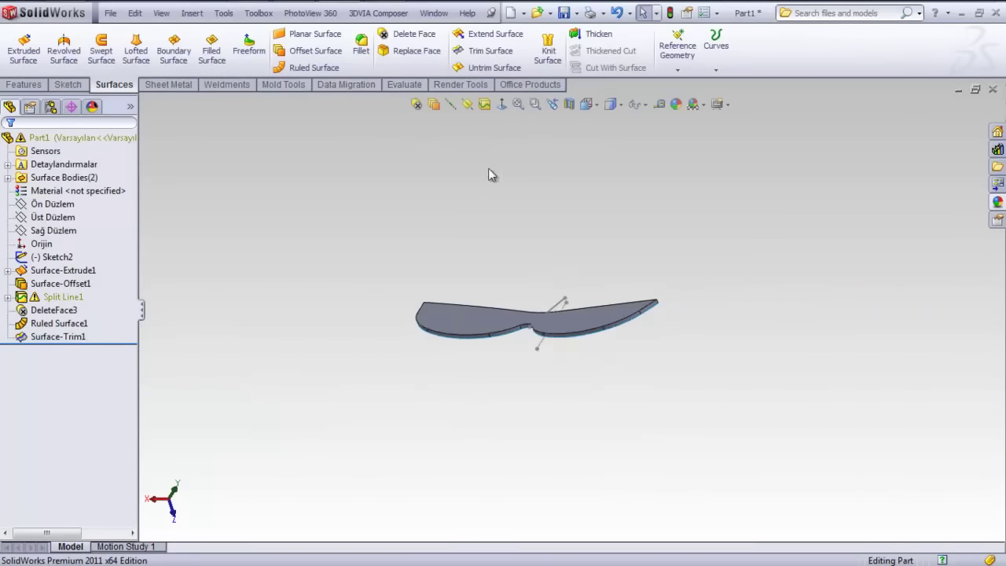
click(548, 50)
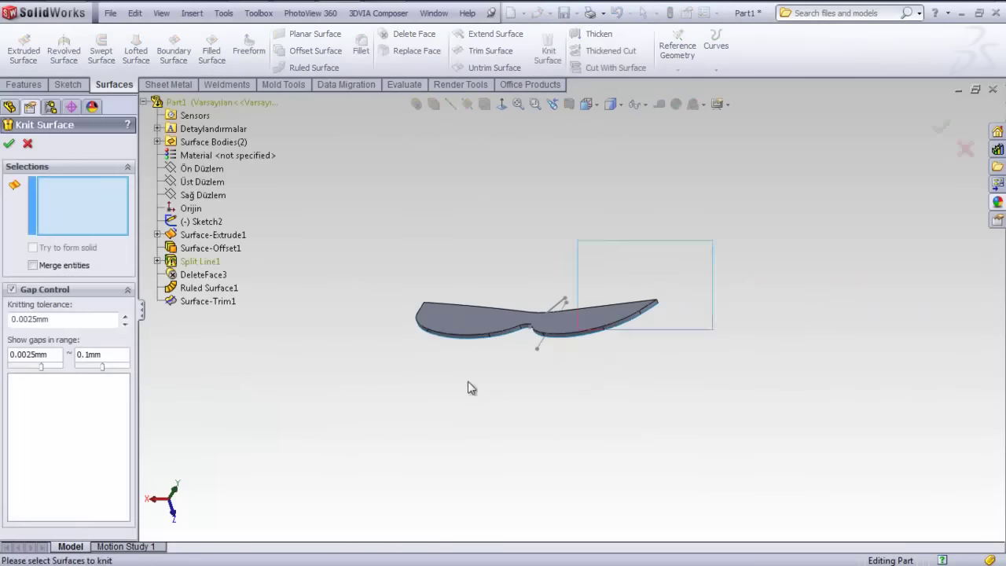
Step: Knit DeleteFace3 and Surface-Trim1 into a single solid body without gap control
click(203, 274)
click(207, 301)
click(56, 290)
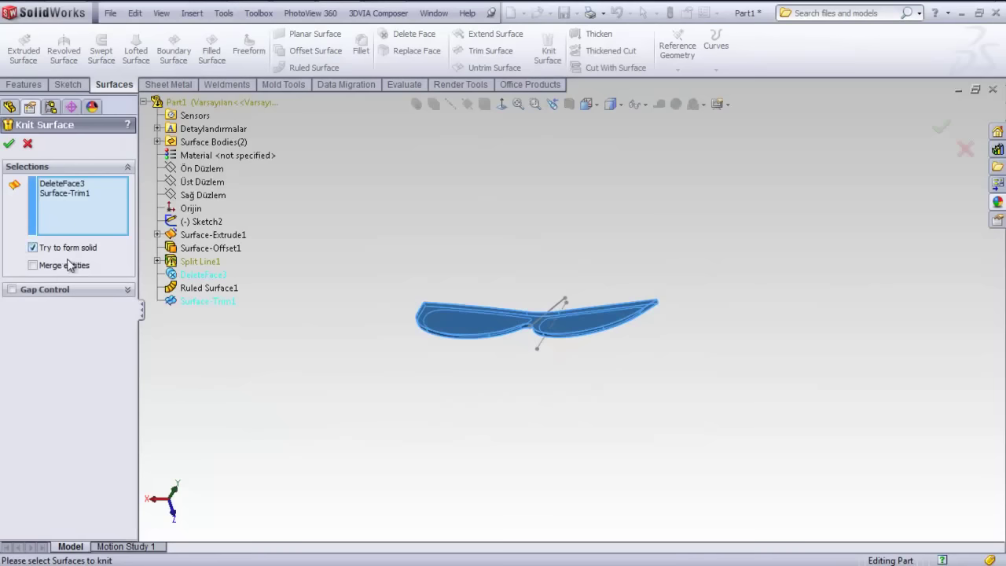
click(8, 143)
scroll(591, 260, down, 2)
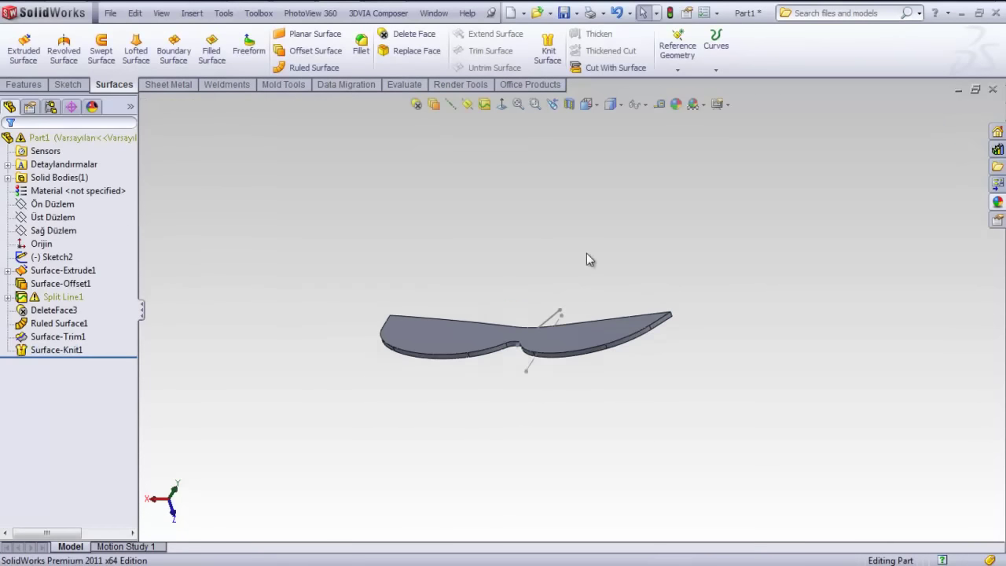
scroll(605, 279, down, 1)
scroll(550, 313, down, 3)
middle_drag(572, 355, 461, 315)
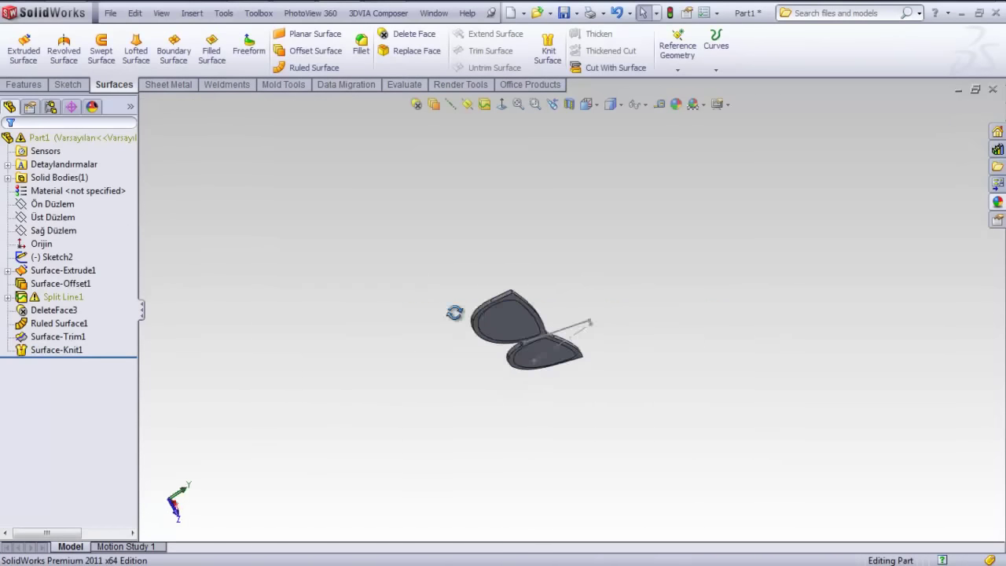
scroll(562, 348, down, 2)
Step: Apply a green appearance to the whole part and select Sketch1 under Split Line1
right_click(562, 346)
click(640, 276)
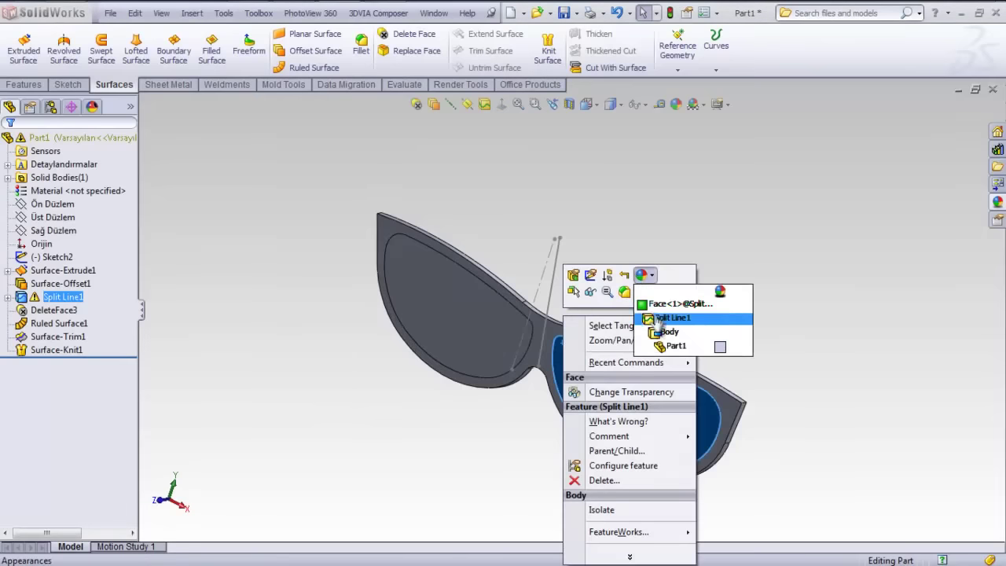
click(668, 334)
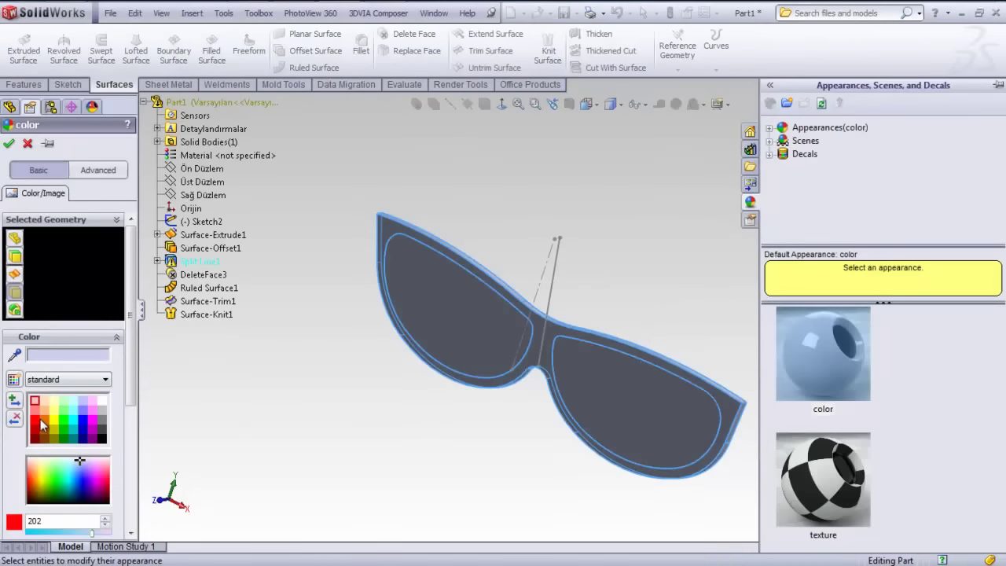
click(65, 425)
click(9, 143)
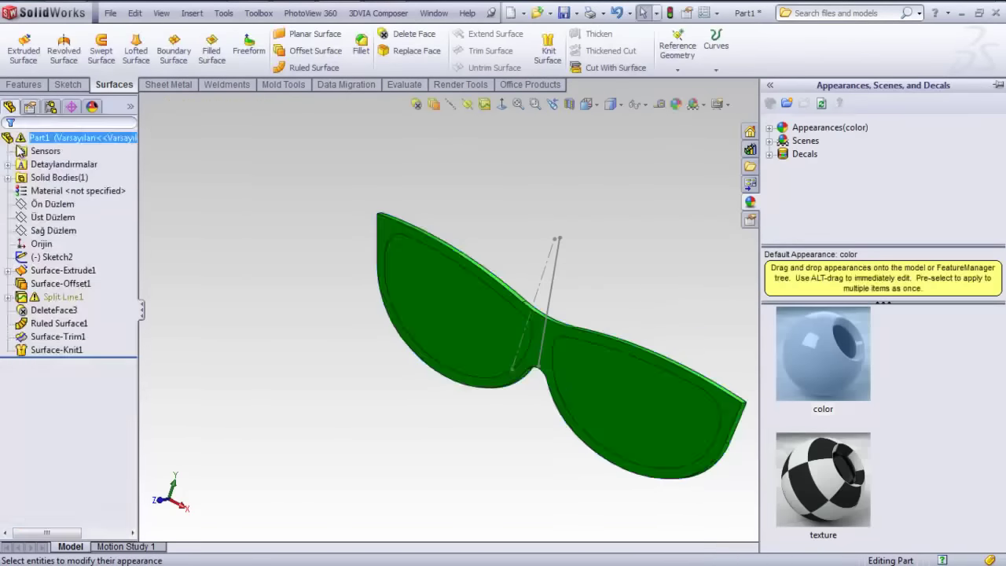
click(37, 284)
click(8, 297)
click(78, 309)
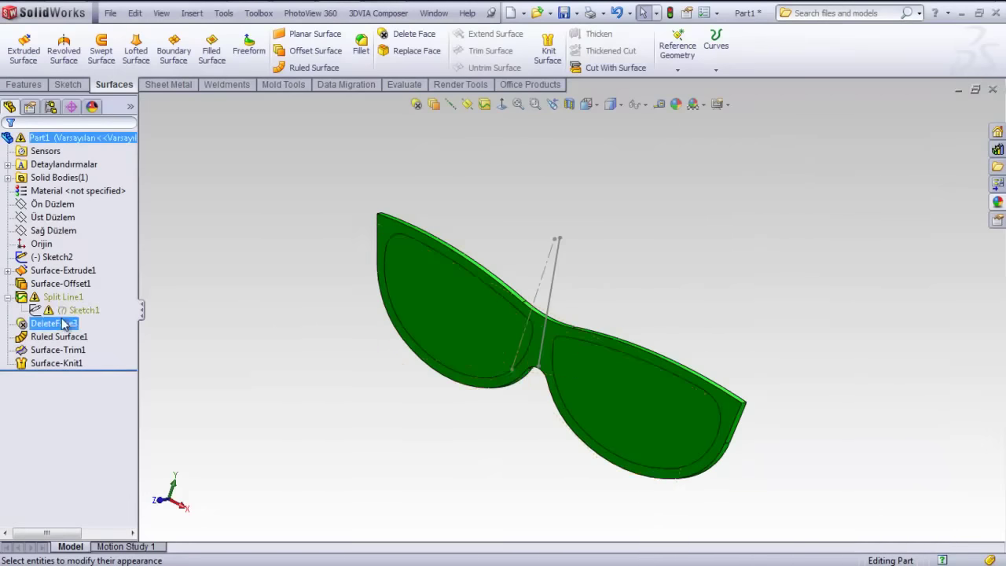
Step: Extrude-cut both lens regions of Sketch1 out of the frame
click(39, 85)
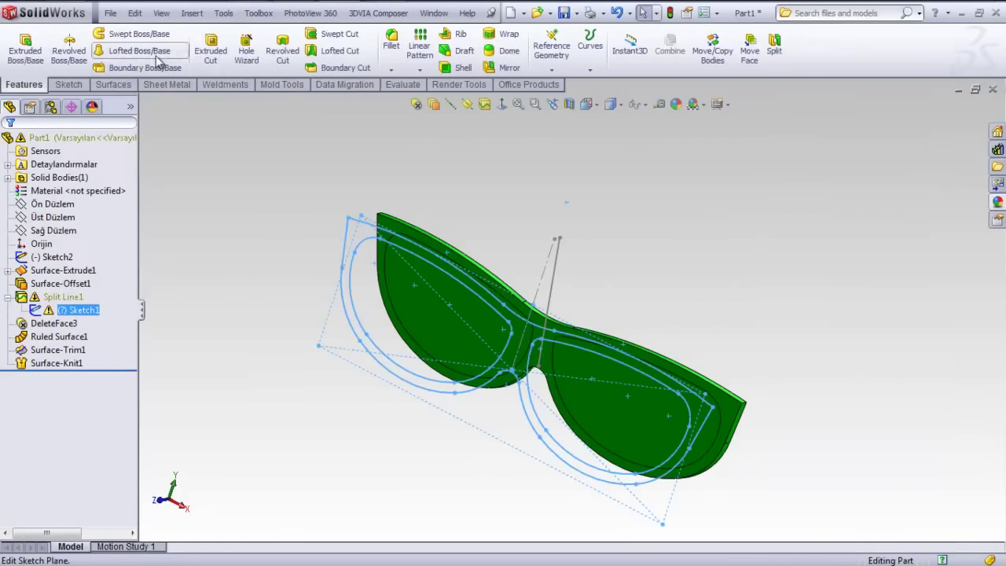
click(211, 49)
click(47, 413)
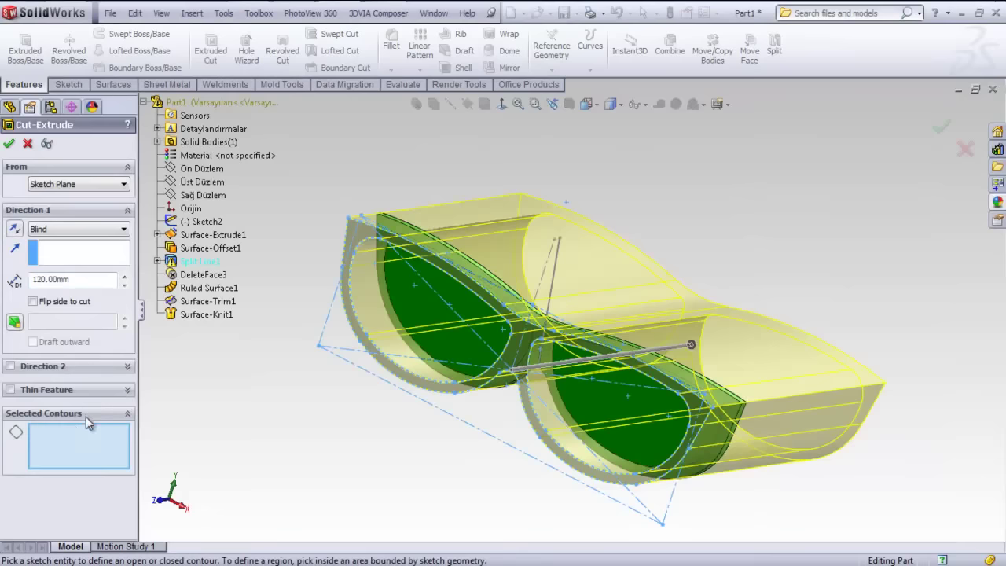
click(411, 299)
click(642, 401)
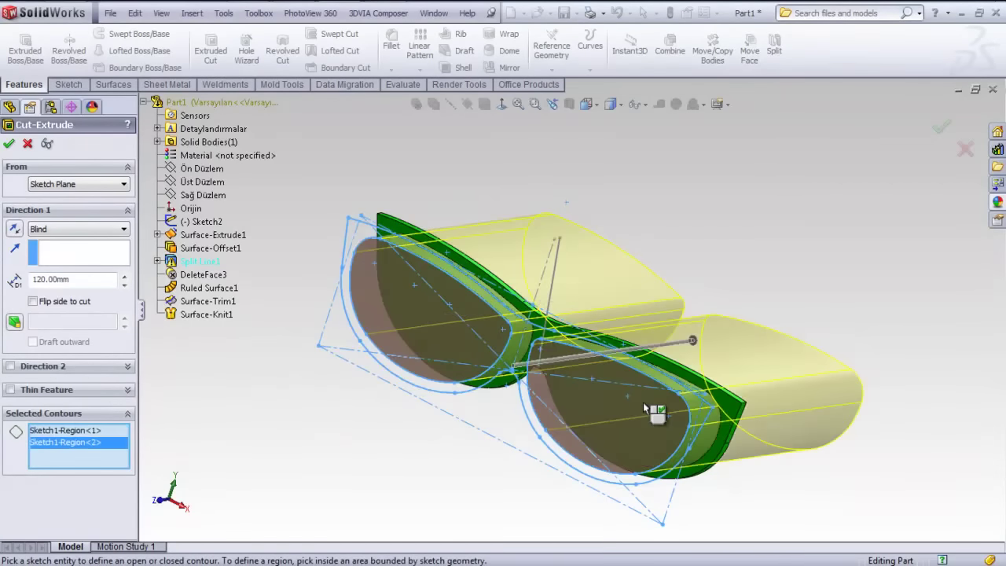
scroll(623, 311, up, 3)
key(Return)
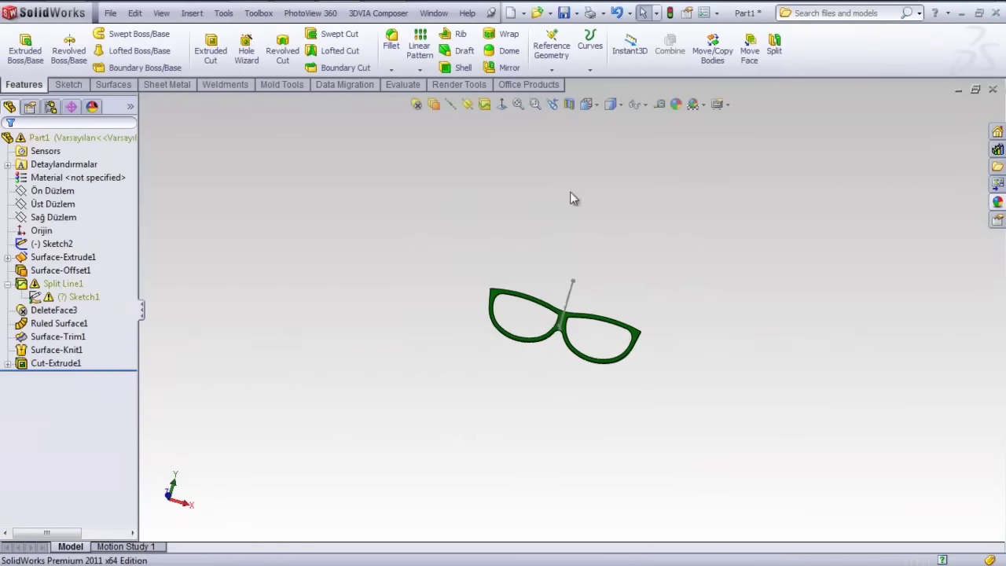
Step: Face the glasses head-on and begin a new sketch on the Ön Düzlem plane
click(500, 105)
mouse_move(620, 248)
middle_down()
mouse_move(443, 275)
mouse_move(338, 253)
middle_up()
click(502, 105)
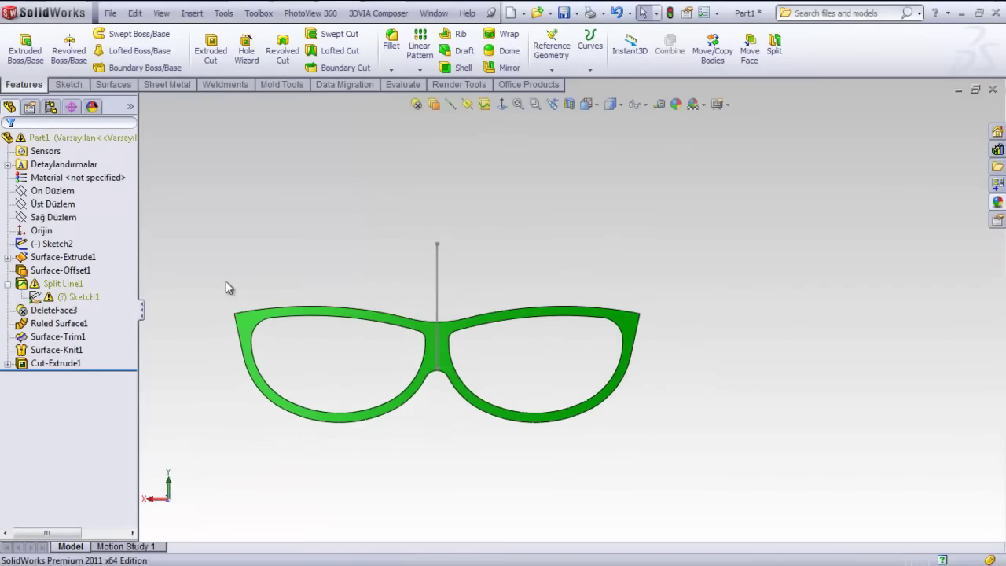
click(67, 192)
click(76, 174)
scroll(275, 322, down, 1)
Step: Convert the left frame edges and draw a short horizontal and vertical line at the corner
click(262, 322)
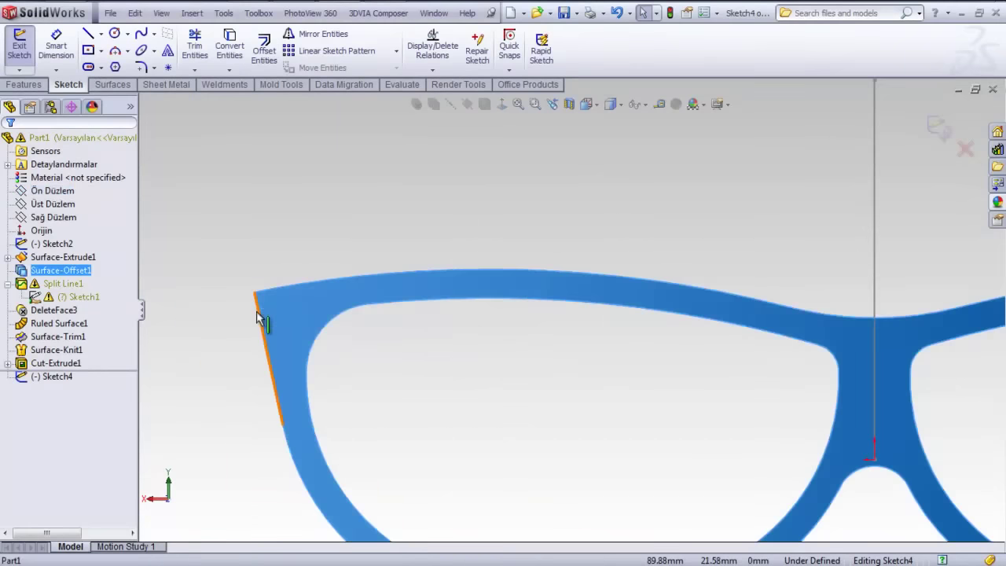
click(231, 48)
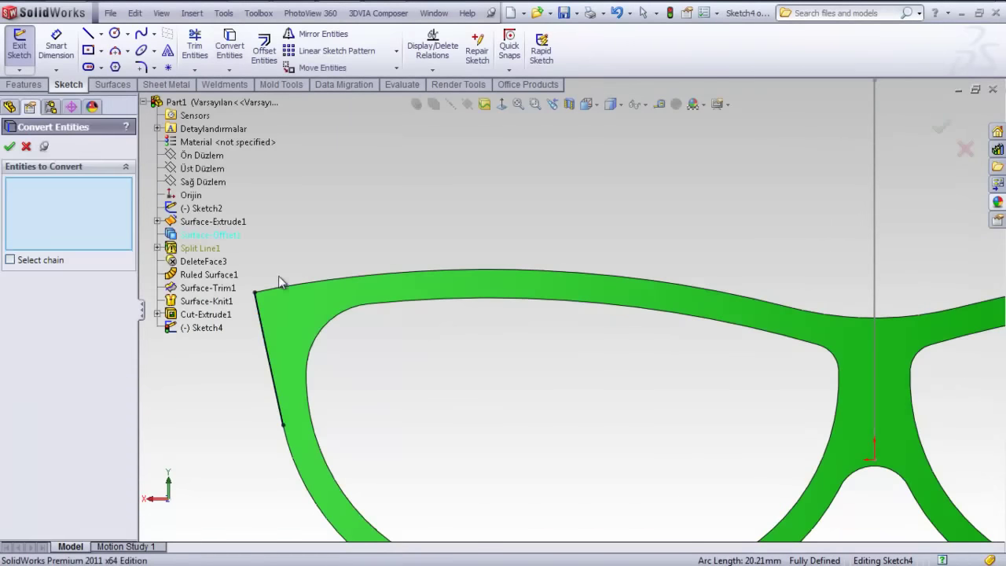
click(9, 147)
click(88, 33)
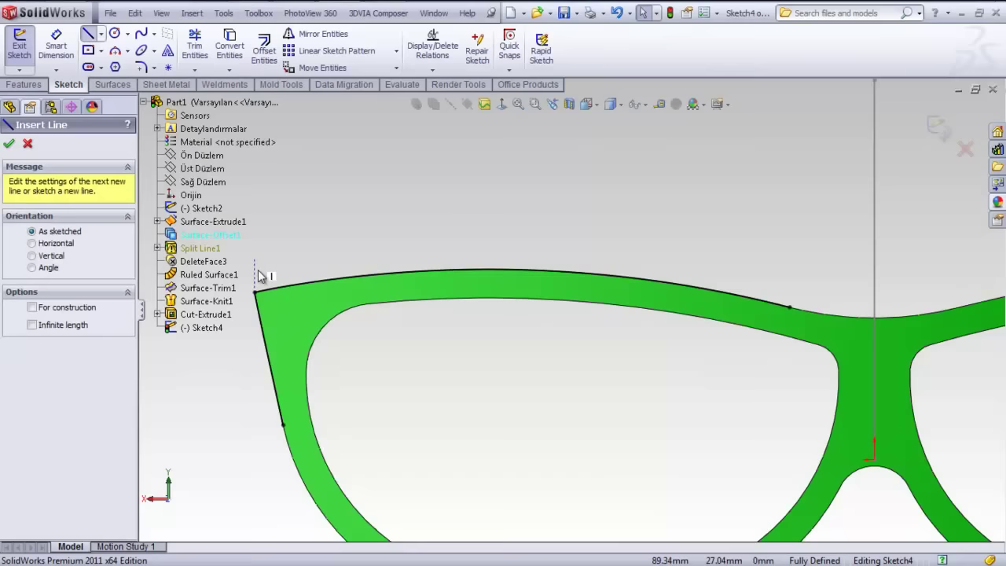
click(264, 337)
click(290, 337)
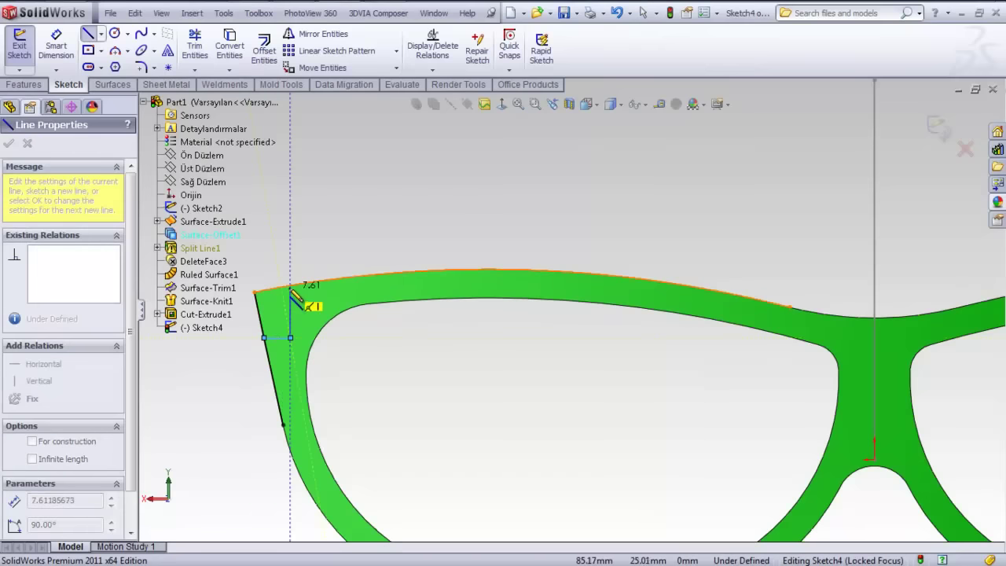
click(290, 287)
key(Escape)
Step: Dimension the horizontal line to 5 mm and the vertical line to 6 mm
scroll(319, 273, down, 3)
key(d)
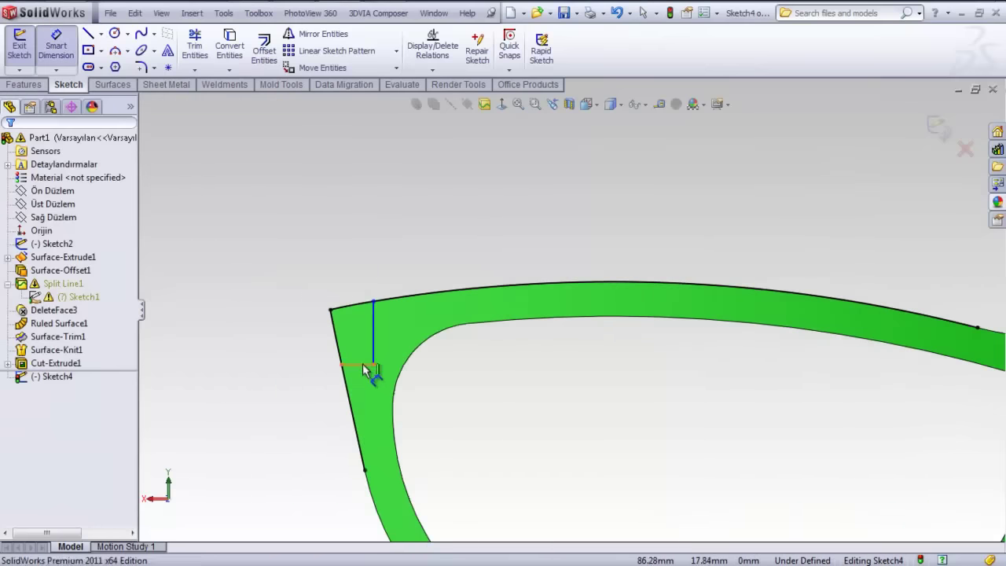
click(364, 369)
click(279, 389)
text(5)
key(Return)
click(395, 347)
click(487, 370)
text(6)
key(Return)
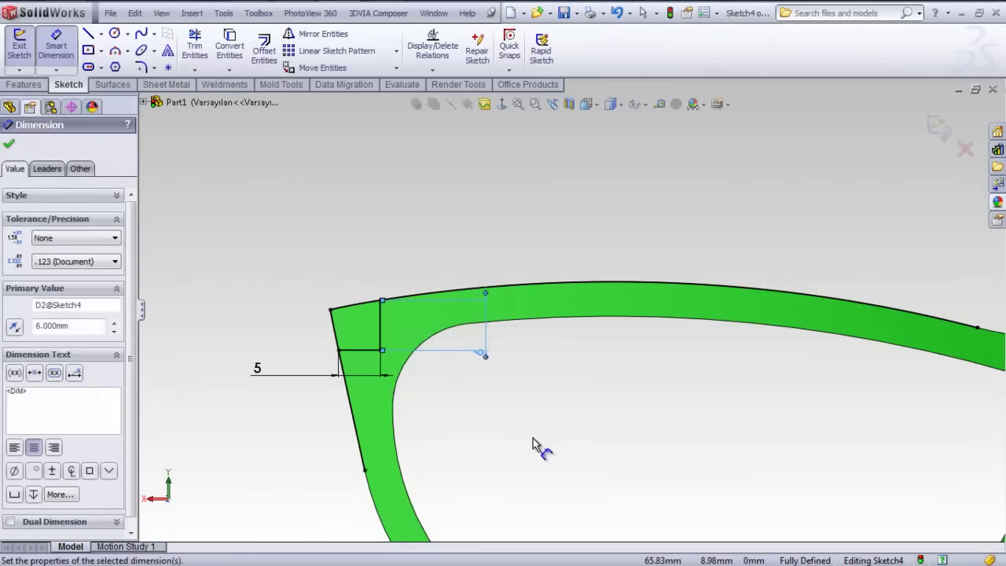
key(Escape)
Step: Trim the extra sketch lines and exit Sketch4
click(194, 45)
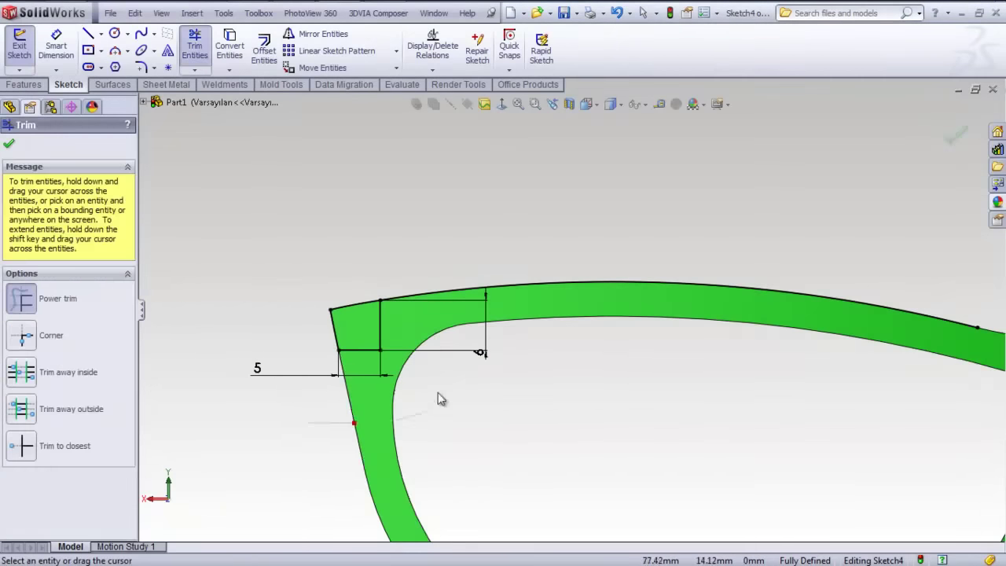
key(Escape)
scroll(858, 152, up, 3)
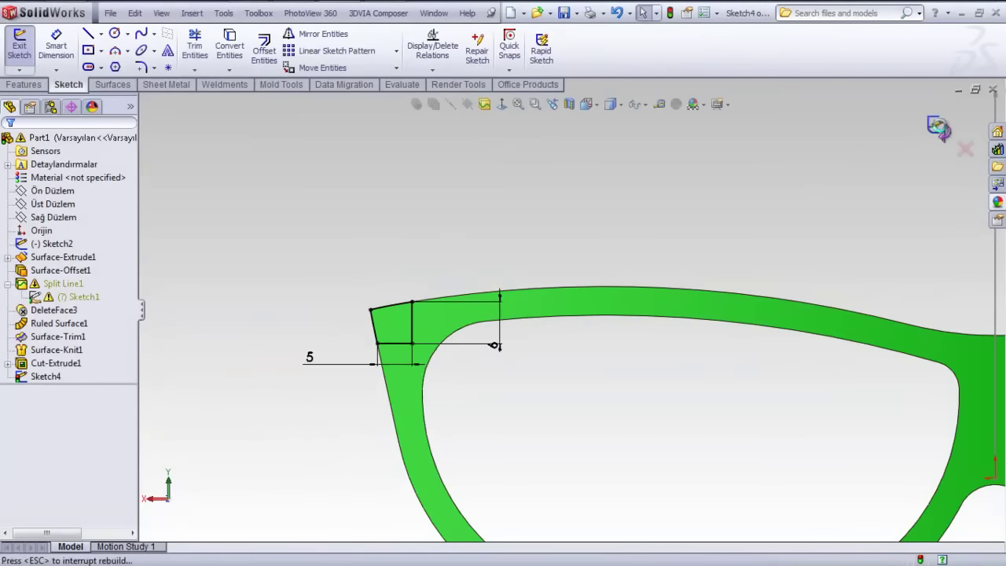
click(953, 135)
middle_drag(450, 401, 408, 330)
Step: Try an Up To Vertex boss extrusion of the corner profile, then cancel it
click(25, 50)
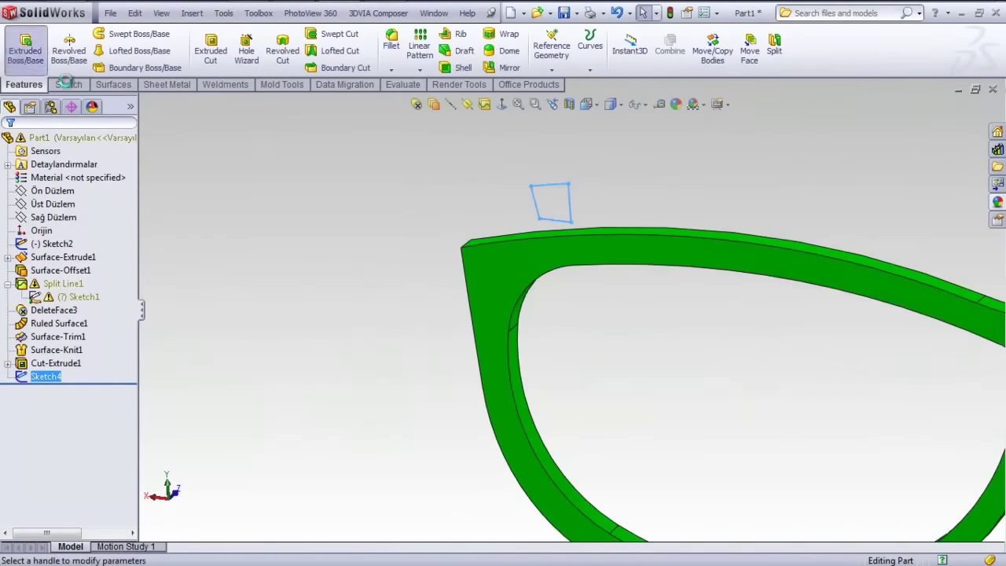
click(465, 254)
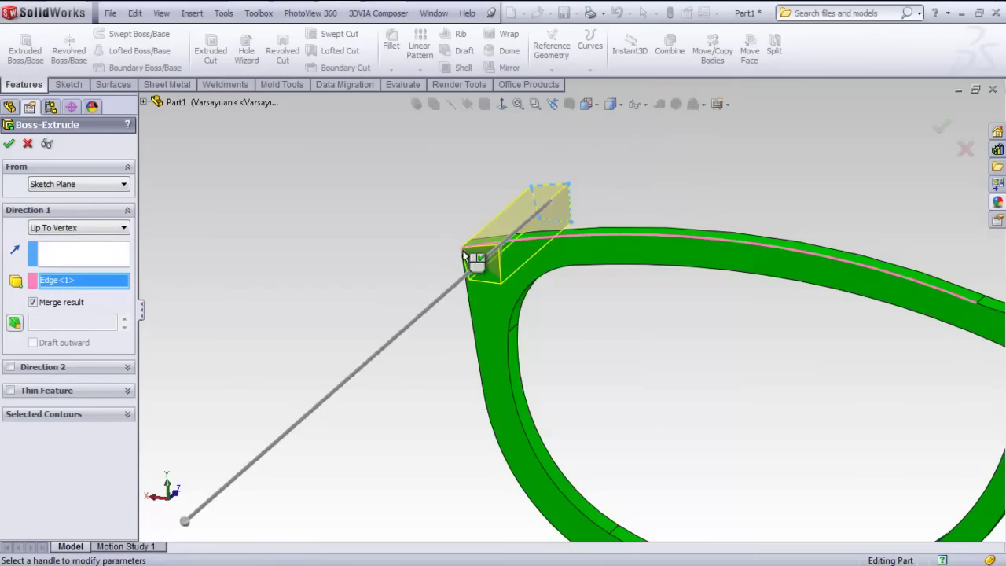
click(460, 255)
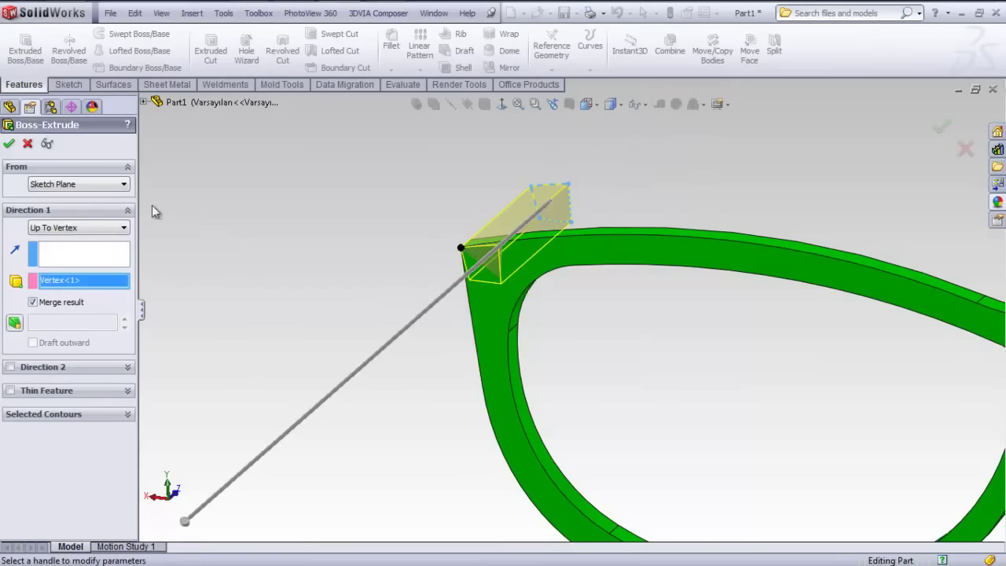
click(27, 143)
Step: Extrude the corner profile from the frame-corner vertex, reversed, 2 mm deep
click(25, 49)
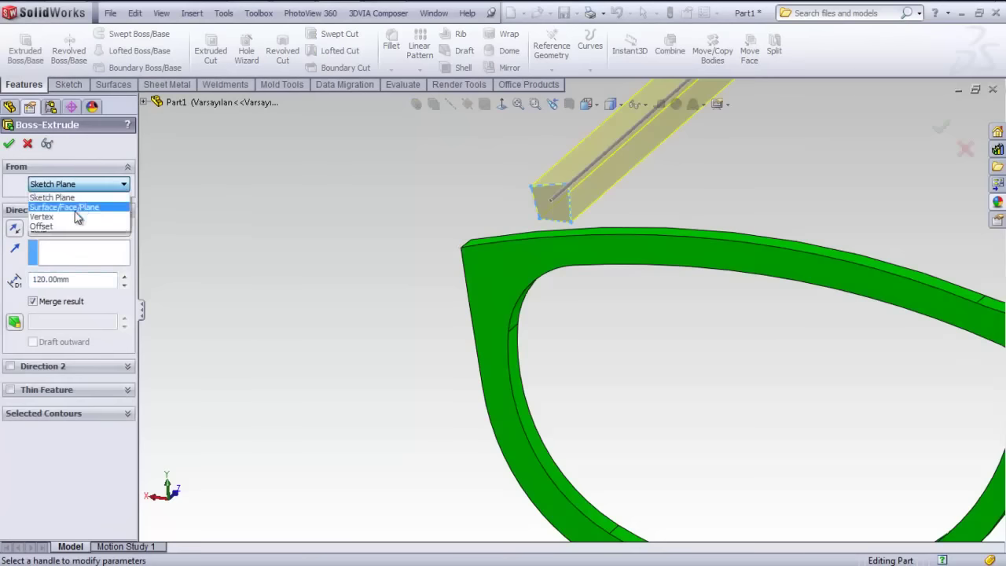
click(78, 214)
click(460, 249)
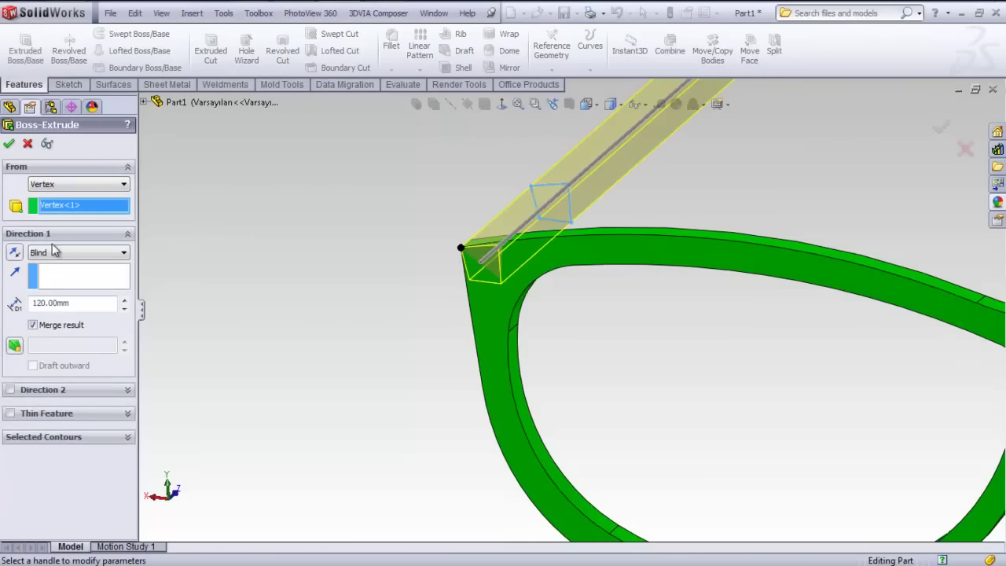
click(16, 252)
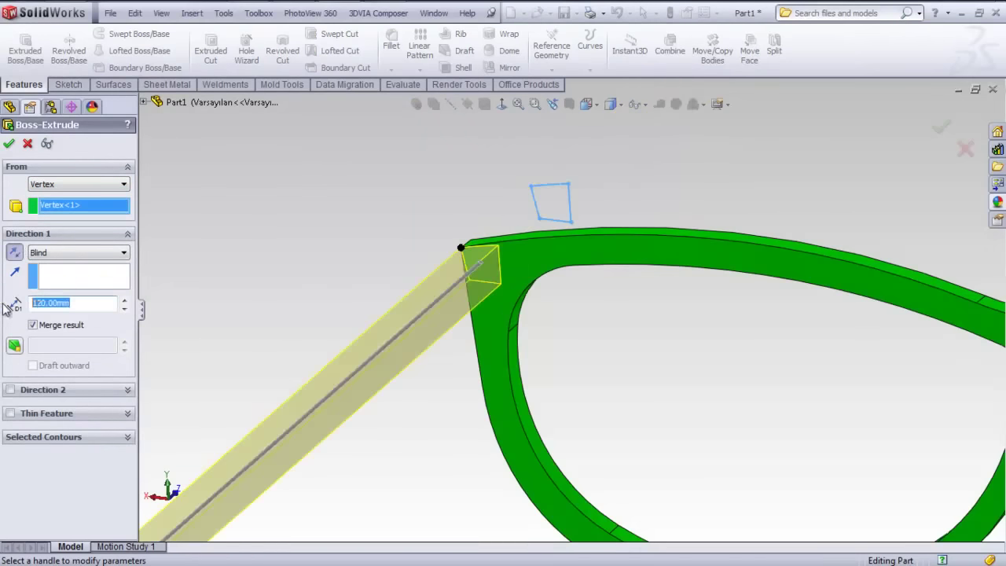
text(2)
key(Return)
middle_drag(513, 264, 419, 309)
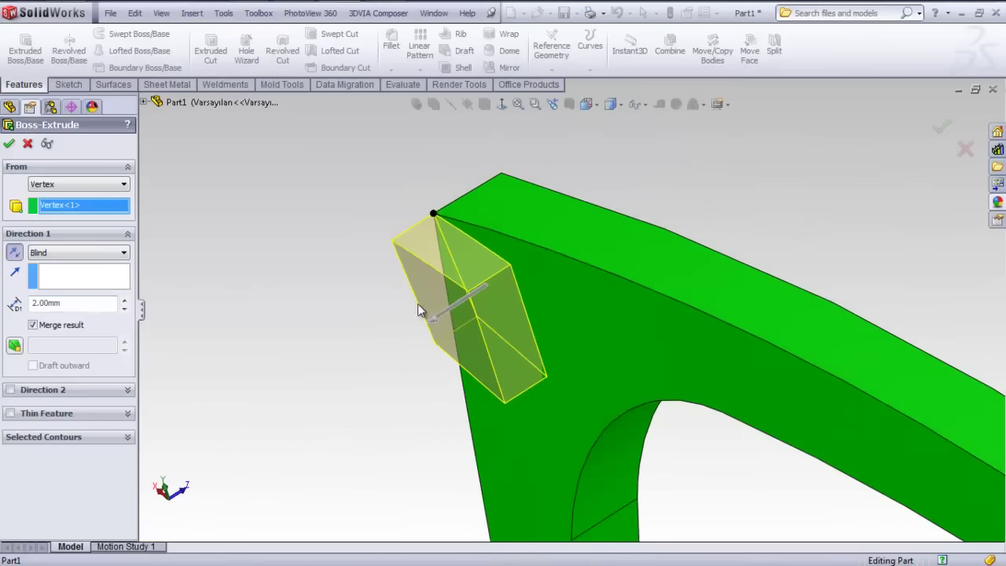
Step: Add a 1 mm second direction to the extrusion and finish Boss-Extrude1
click(10, 389)
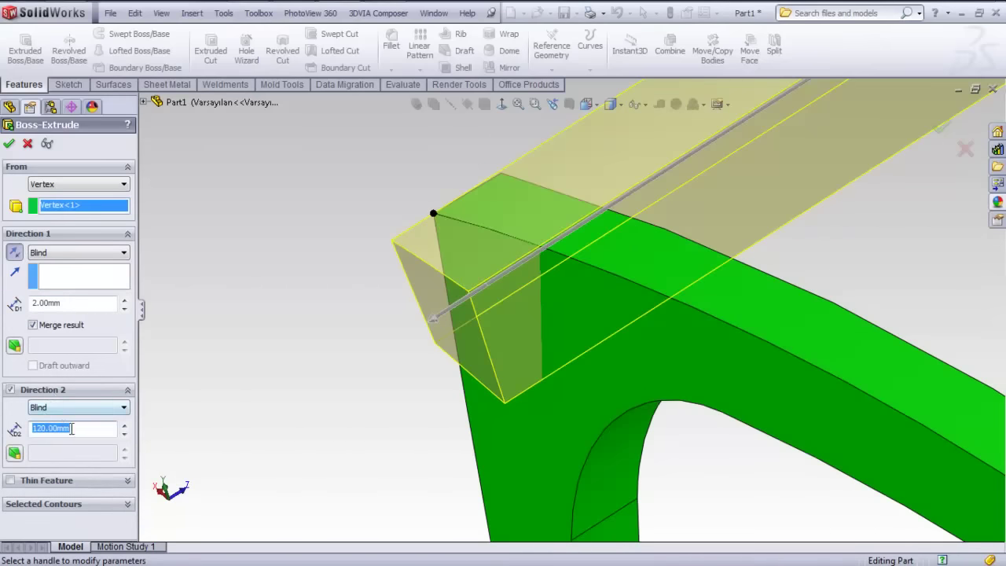
text(2)
key(Return)
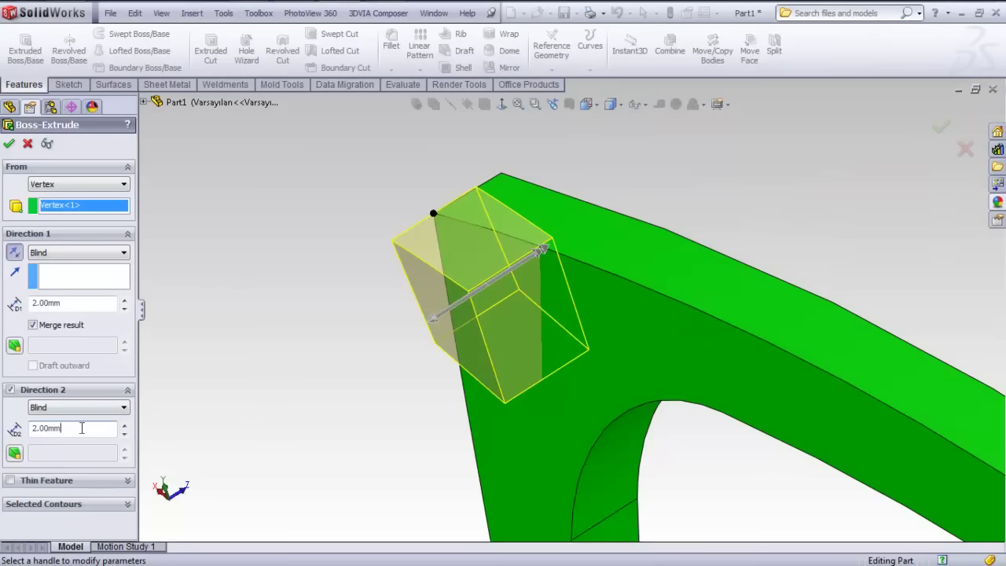
key(Return)
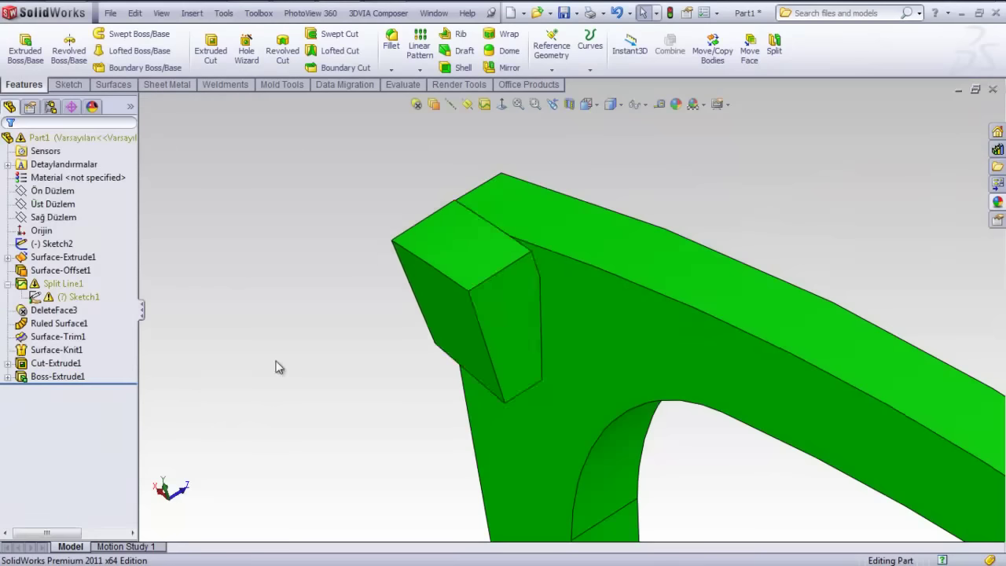
scroll(492, 261, down, 5)
Step: Offset the small triangular face between the corner block and frame with Move Face
mouse_move(492, 261)
middle_down()
mouse_move(449, 259)
mouse_move(484, 177)
middle_up()
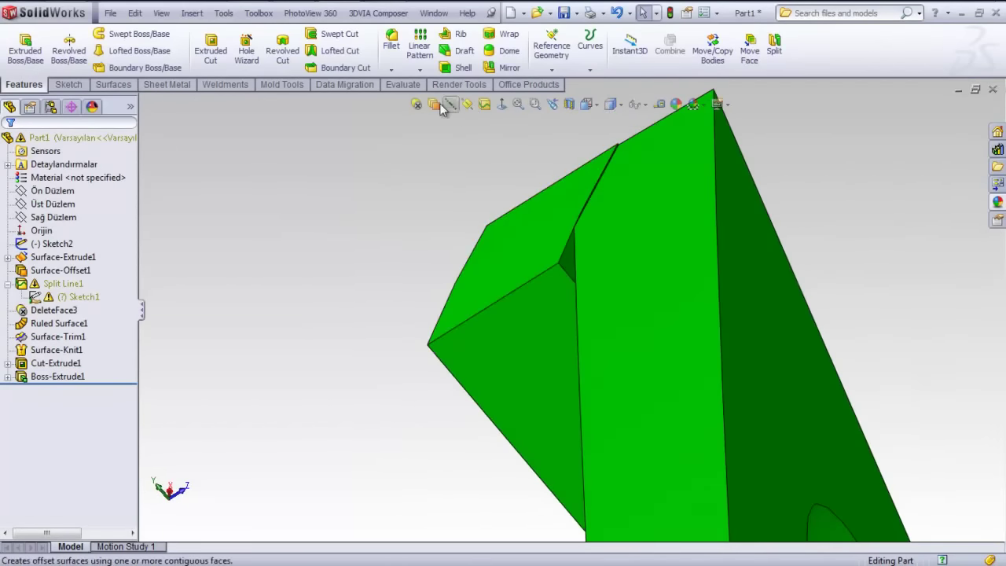
click(750, 49)
scroll(545, 273, down, 3)
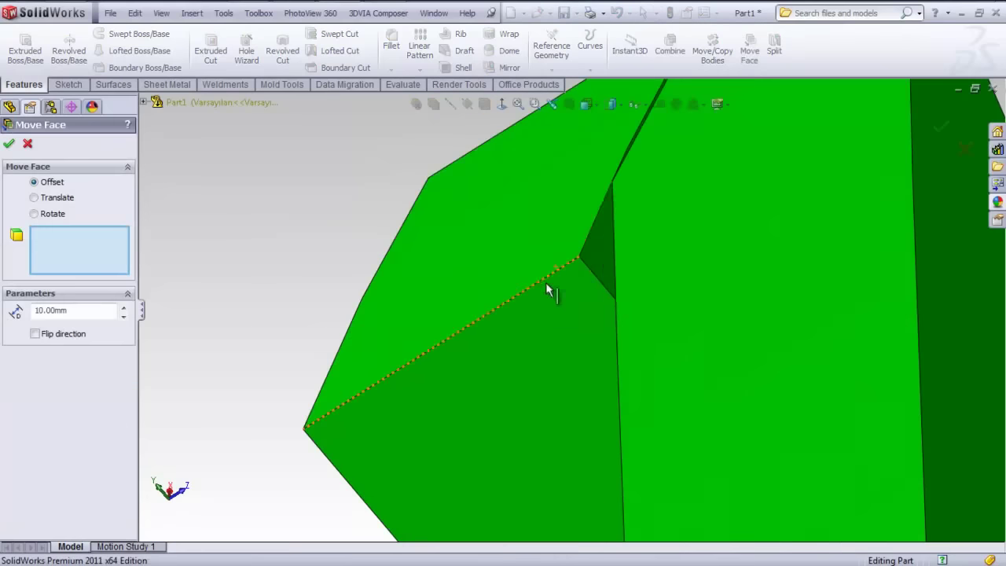
click(600, 249)
click(94, 310)
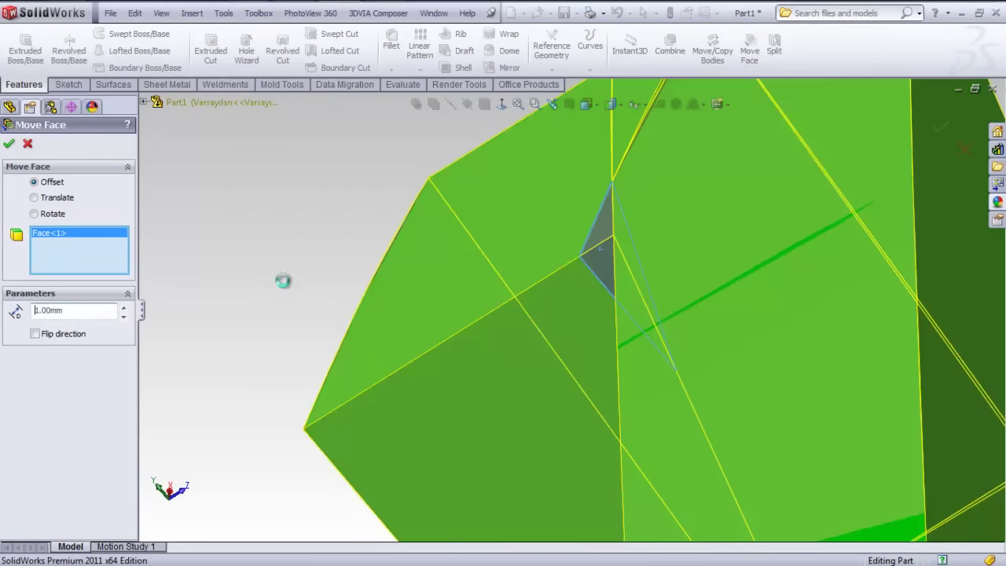
text(1)
key(Return)
mouse_move(397, 227)
middle_down()
mouse_move(606, 213)
mouse_move(611, 265)
mouse_move(759, 217)
mouse_move(462, 422)
mouse_move(541, 404)
mouse_move(513, 461)
mouse_move(507, 400)
mouse_move(467, 413)
middle_up()
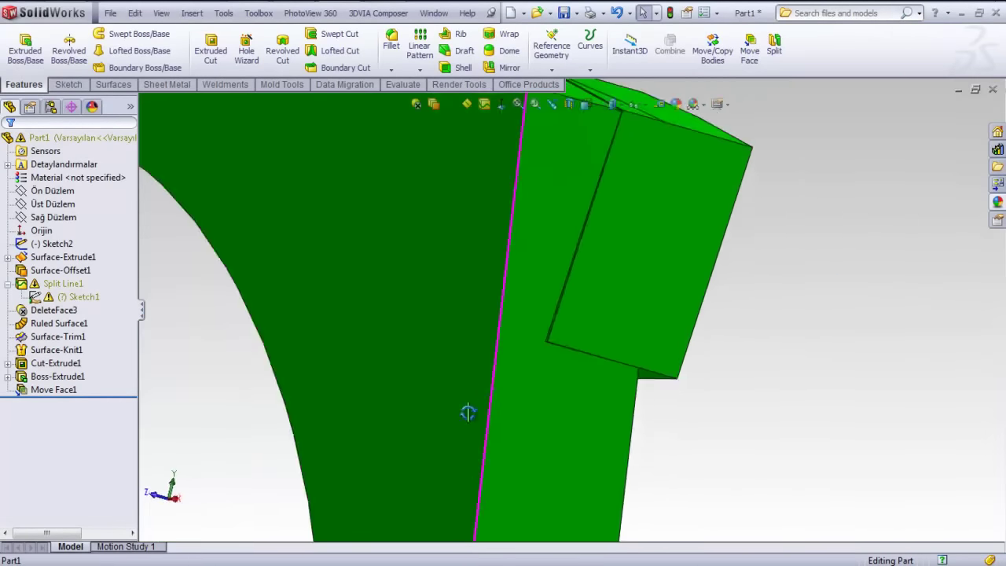
scroll(582, 227, down, 3)
scroll(587, 204, up, 5)
Step: Start Delete Face and select the corner block's narrow seam strip and large top face
middle_drag(642, 217, 635, 285)
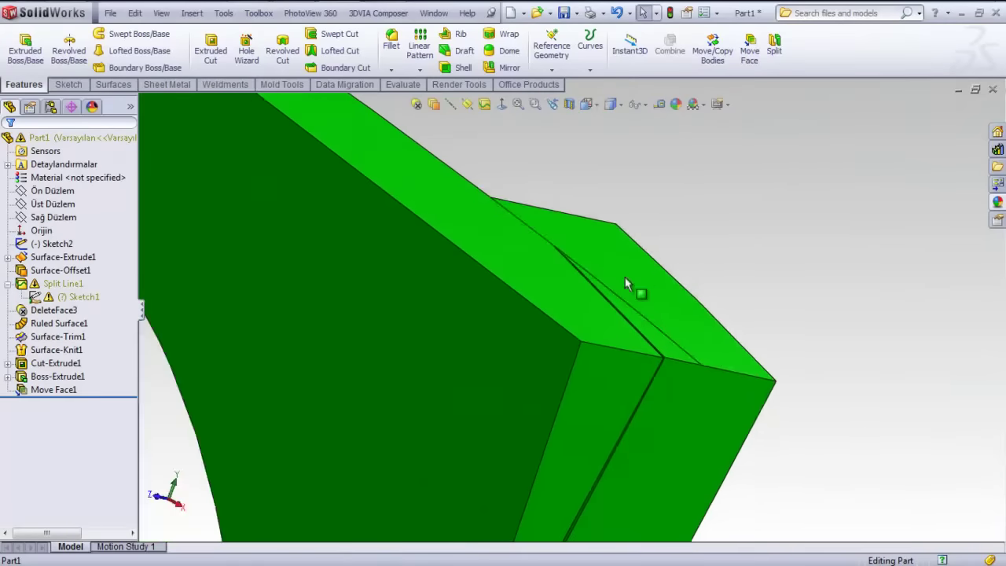
click(418, 105)
scroll(678, 366, down, 3)
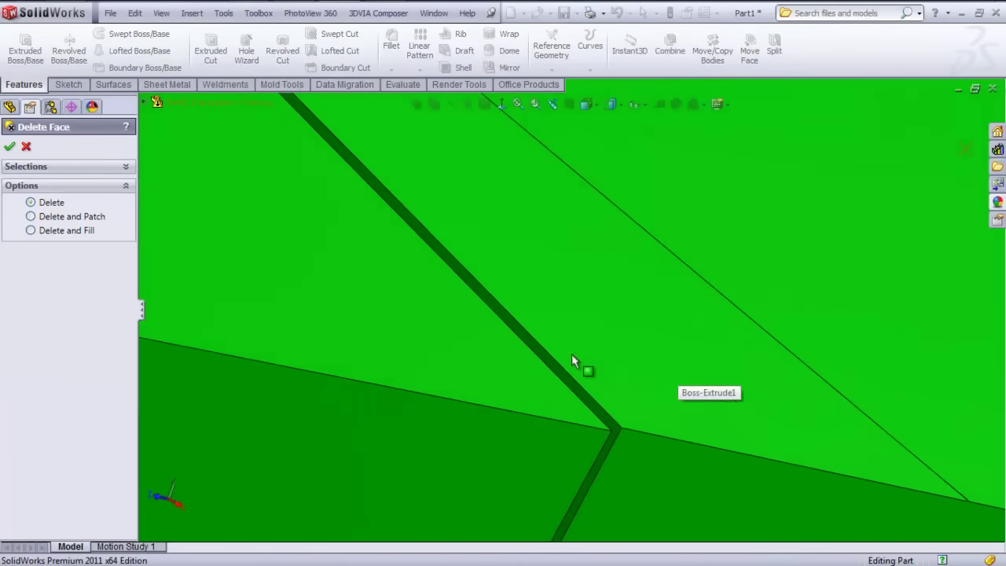
scroll(554, 366, up, 2)
click(589, 389)
click(625, 351)
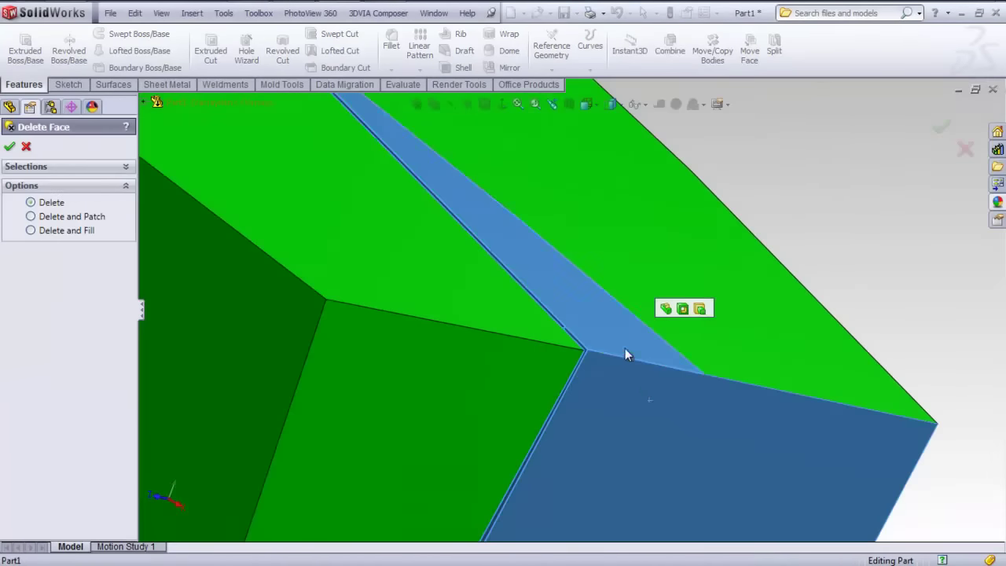
click(622, 315)
Step: Delete and patch the selected faces into one surface, then inspect the corner
mouse_move(622, 314)
middle_down()
mouse_move(597, 372)
mouse_move(519, 340)
mouse_move(409, 316)
mouse_move(335, 374)
mouse_move(594, 325)
mouse_move(530, 325)
mouse_move(617, 266)
middle_up()
scroll(589, 320, down, 3)
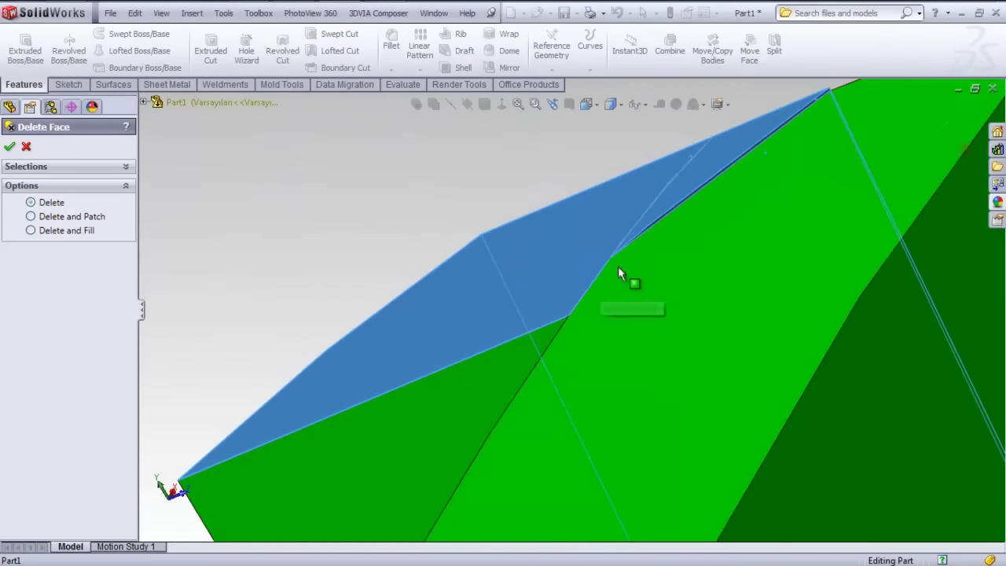
click(10, 146)
mouse_move(525, 247)
middle_down()
mouse_move(394, 370)
mouse_move(359, 374)
mouse_move(555, 337)
middle_up()
scroll(478, 388, down, 3)
scroll(544, 225, down, 2)
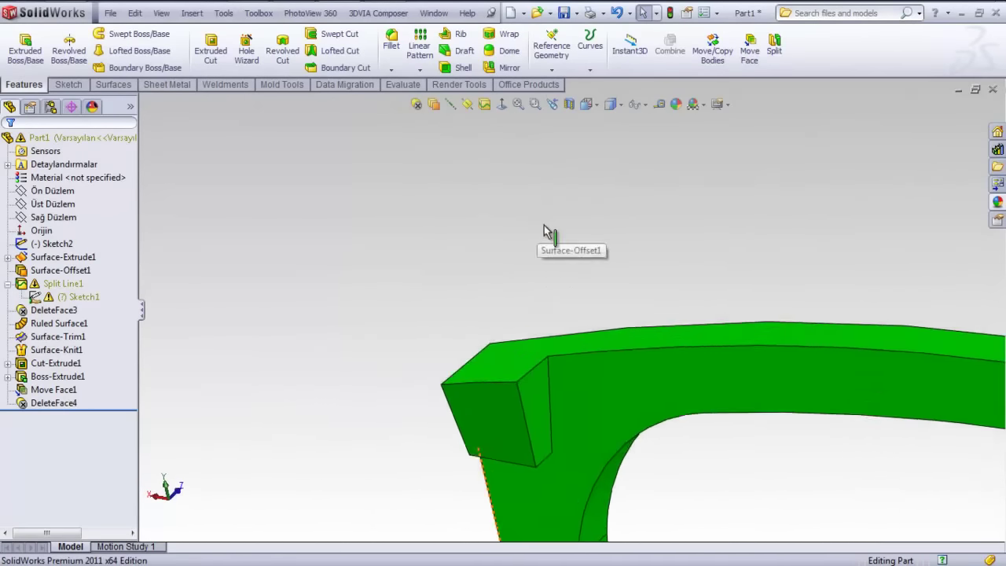
scroll(544, 225, up, 3)
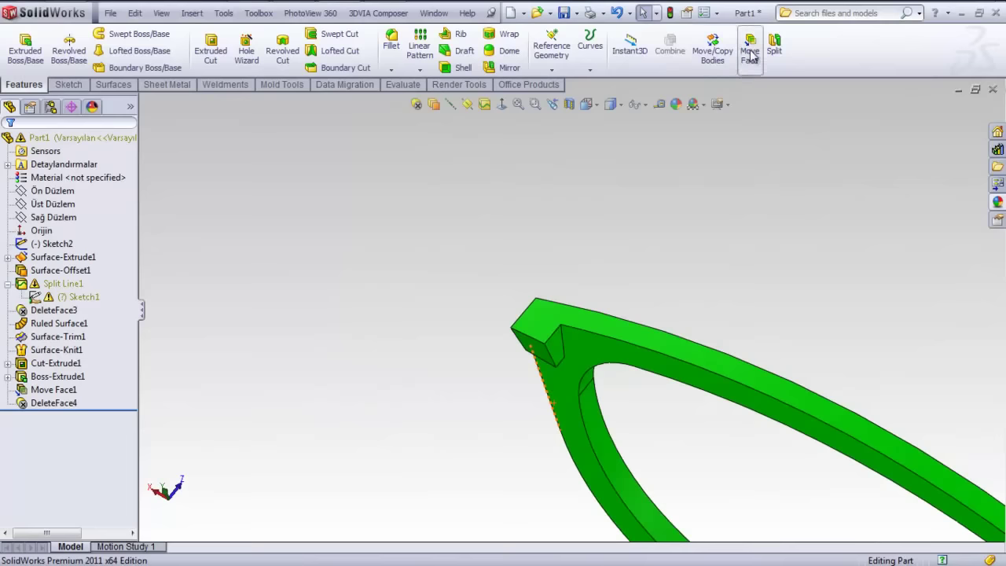
Step: Set up a rotating Move Face on the corner block's outer end face
click(750, 52)
scroll(572, 318, down, 2)
click(34, 214)
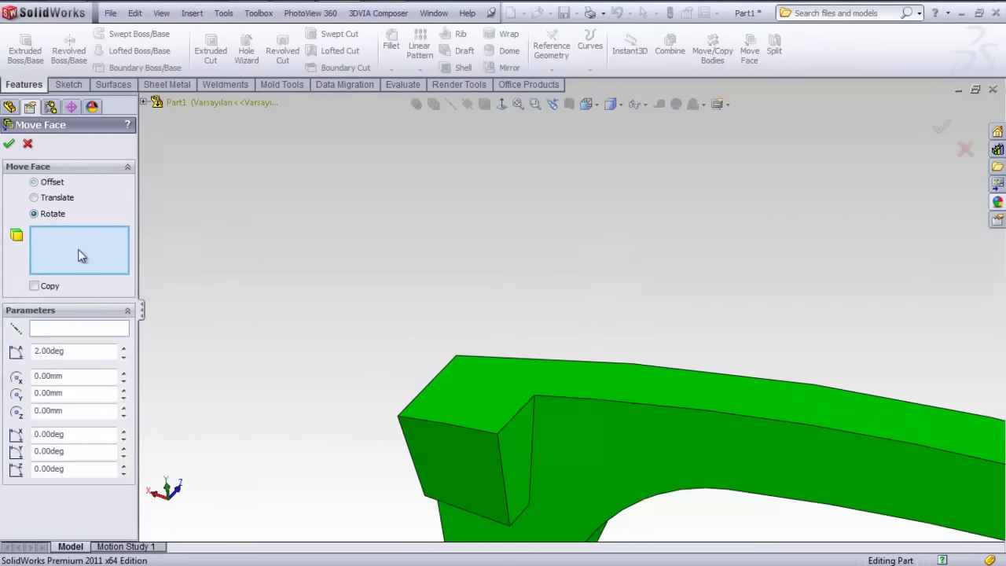
scroll(503, 372, up, 3)
click(537, 395)
click(531, 397)
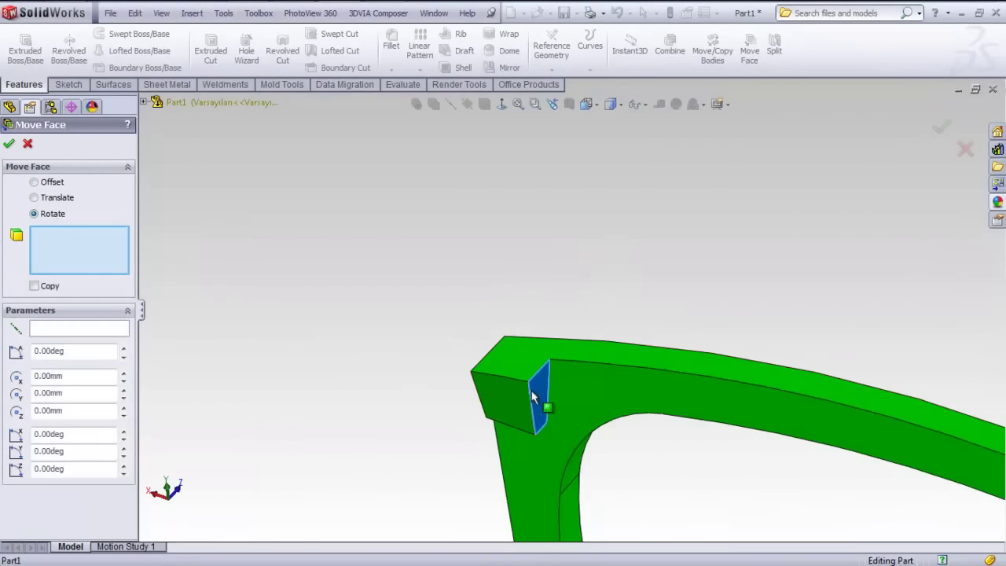
click(483, 397)
Step: Rotate the end face 10° about the block's edge, then begin a mirror across Sağ Düzlem
click(90, 332)
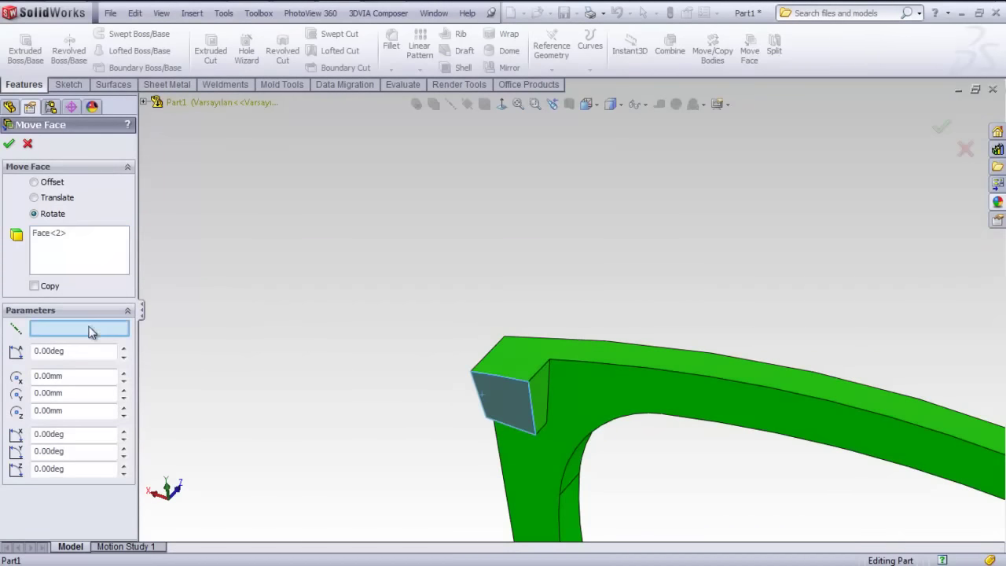
click(532, 401)
click(122, 347)
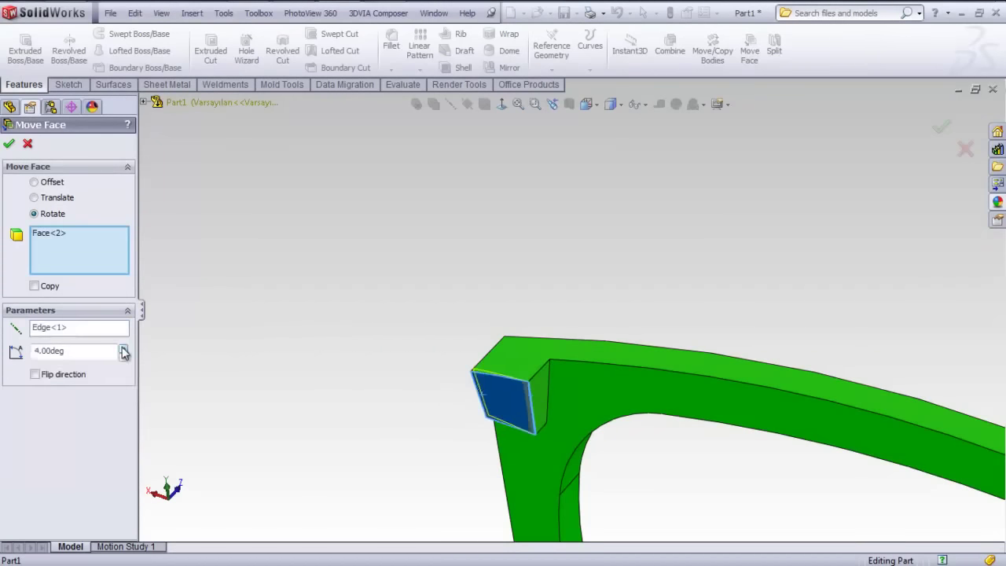
text(10)
key(Return)
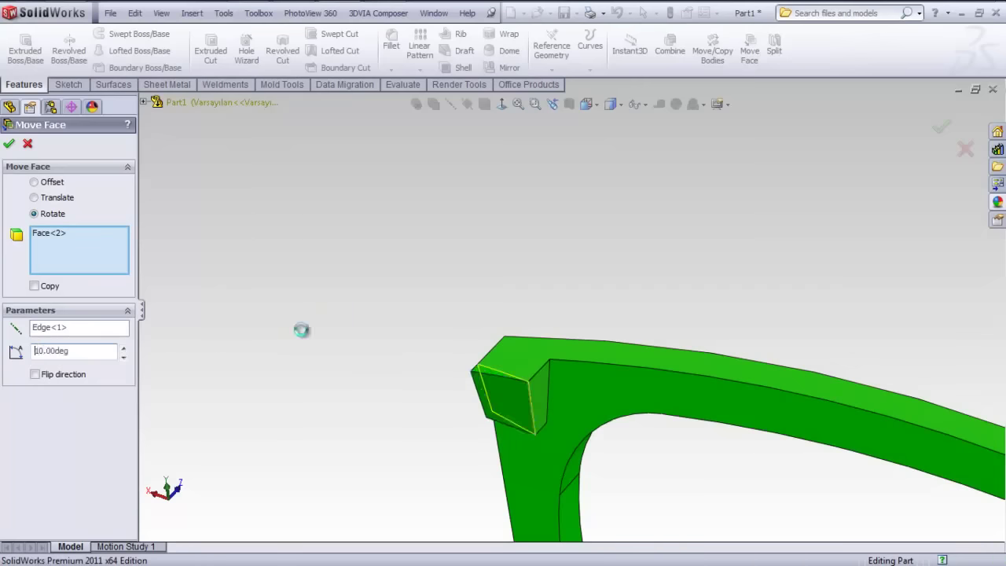
key(Return)
key(f)
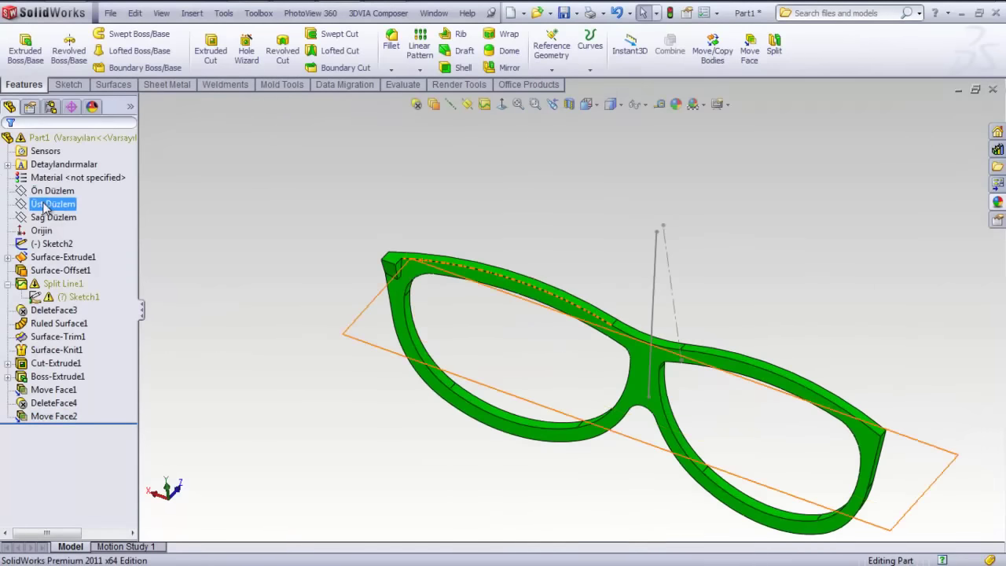
click(55, 217)
click(509, 68)
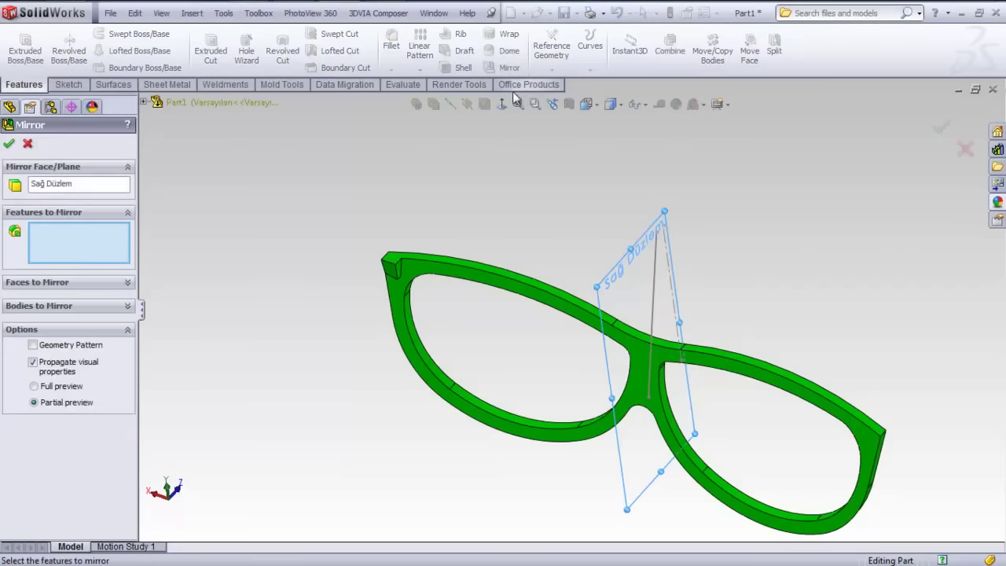
Step: Cancel the mirror and cut the glasses in half along Sağ Düzlem, keeping one lens frame
click(29, 146)
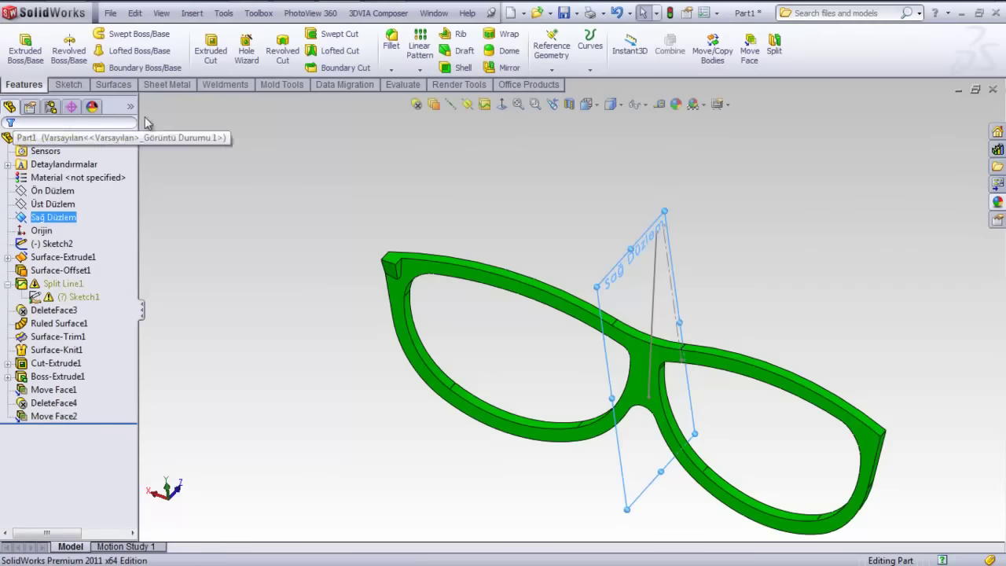
click(167, 84)
click(113, 84)
click(615, 67)
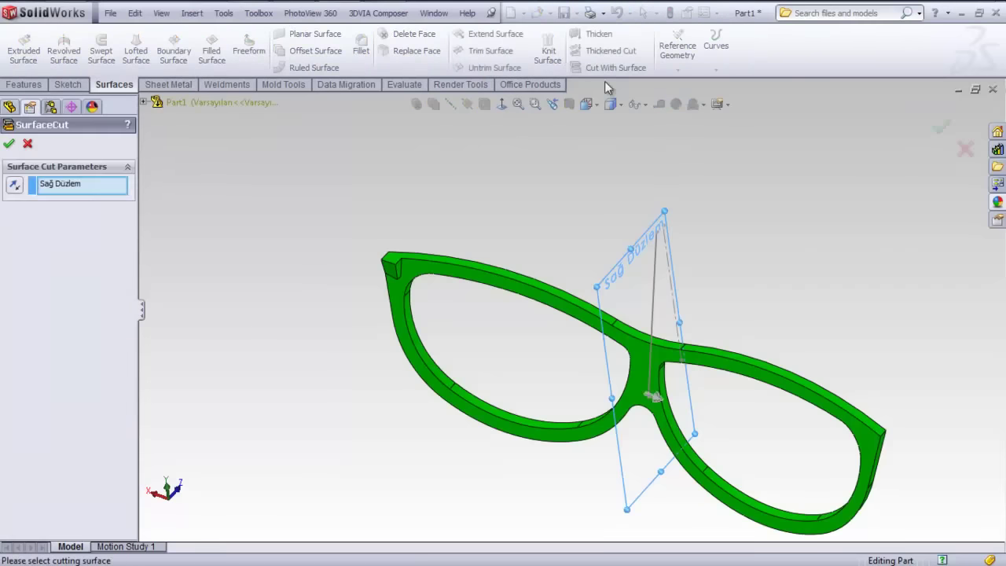
scroll(575, 169, up, 3)
key(Return)
scroll(487, 275, down, 3)
scroll(487, 275, down, 3)
mouse_move(492, 325)
middle_down()
mouse_move(635, 506)
mouse_move(585, 448)
middle_up()
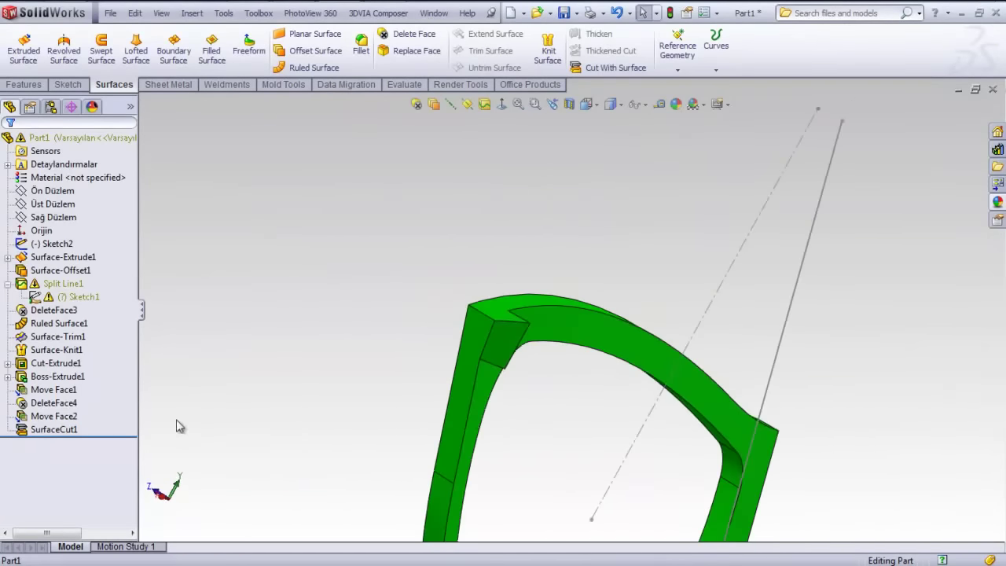
Step: Re-extrude the Boss-Extrude1 corner block to 3 mm in Direction 1
click(55, 376)
click(52, 336)
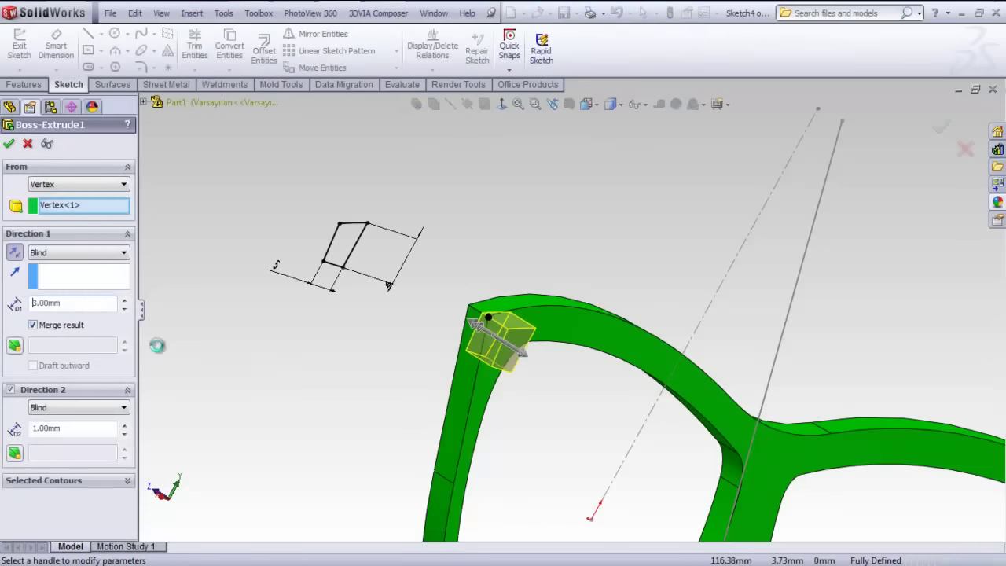
key(Return)
scroll(498, 330, down, 3)
middle_drag(497, 330, 566, 354)
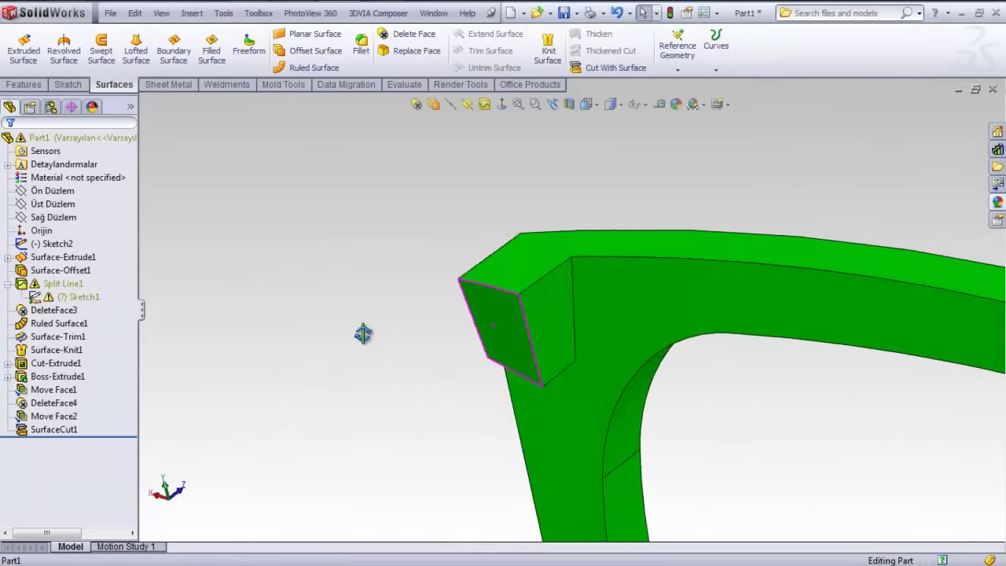
scroll(651, 341, up, 5)
middle_drag(576, 231, 484, 315)
click(35, 206)
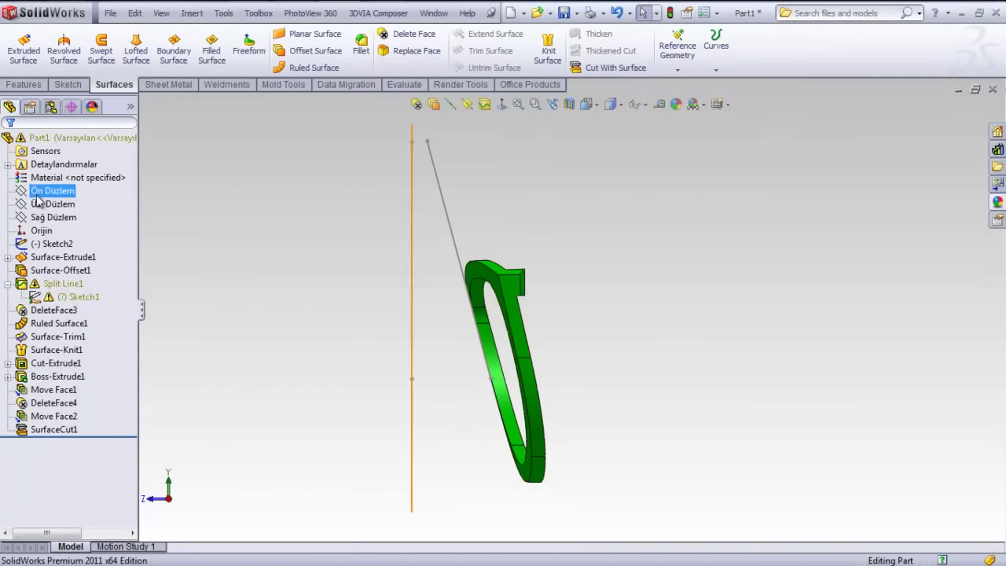
Step: Sketch on Sağ Düzlem a temple line from the frame corner plus a reference line from the origin
click(49, 217)
click(55, 198)
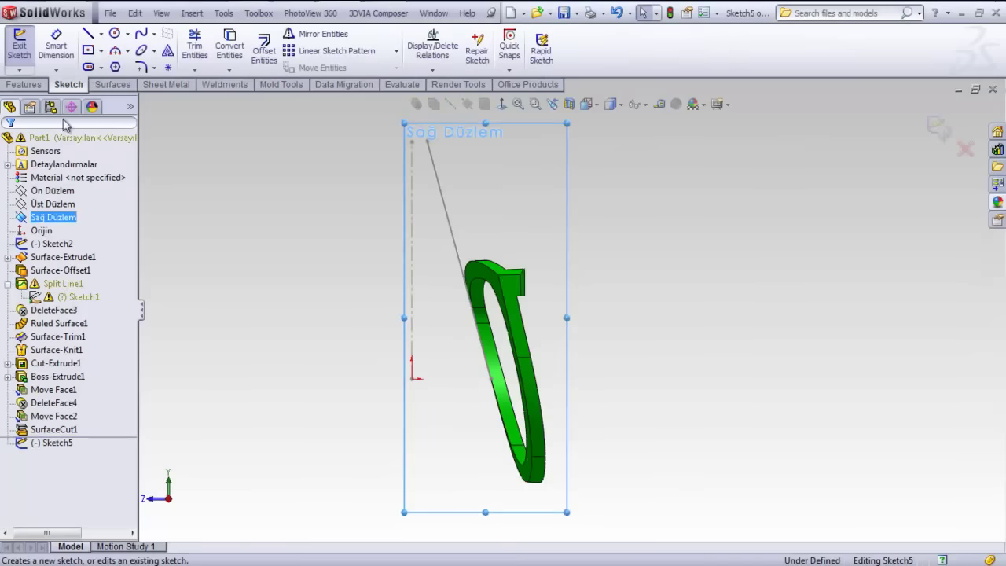
click(89, 35)
click(519, 297)
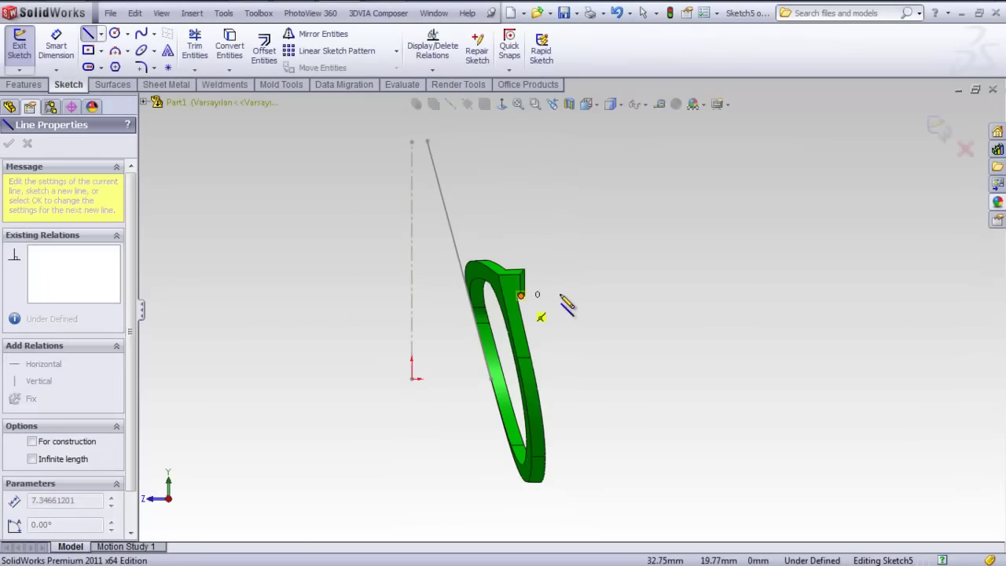
double_click(854, 283)
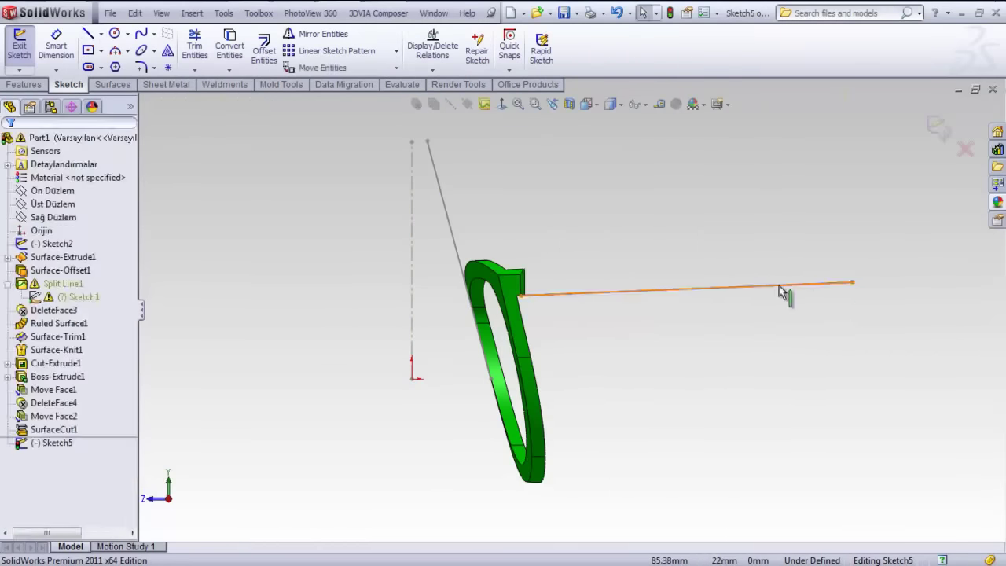
click(411, 379)
click(763, 384)
key(Escape)
Step: Make the lower reference line horizontal construction geometry
click(742, 382)
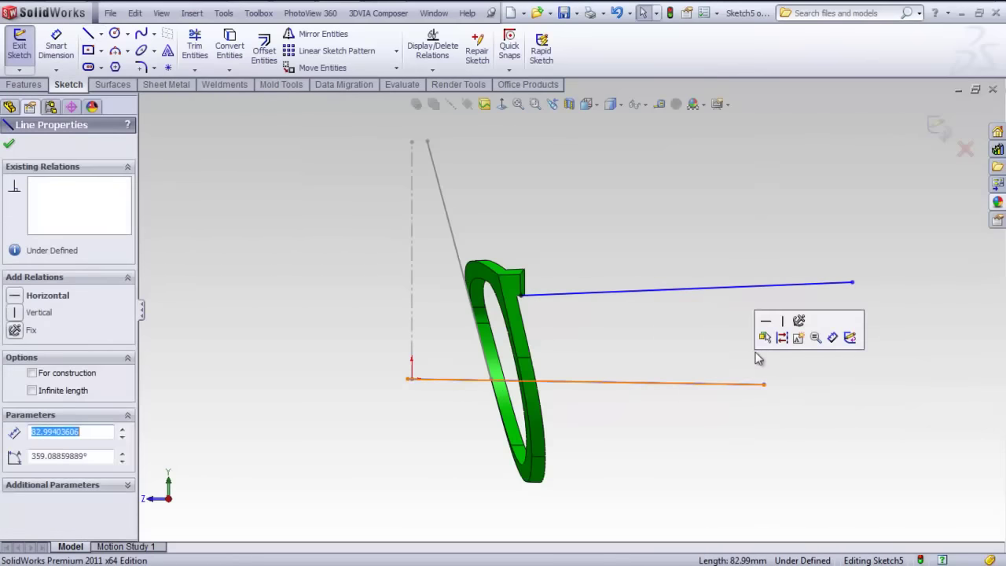
click(765, 321)
click(744, 379)
click(784, 334)
right_drag(652, 433, 656, 362)
Step: Dimension the angle between the temple line and the horizontal construction line
click(668, 298)
click(685, 379)
click(717, 351)
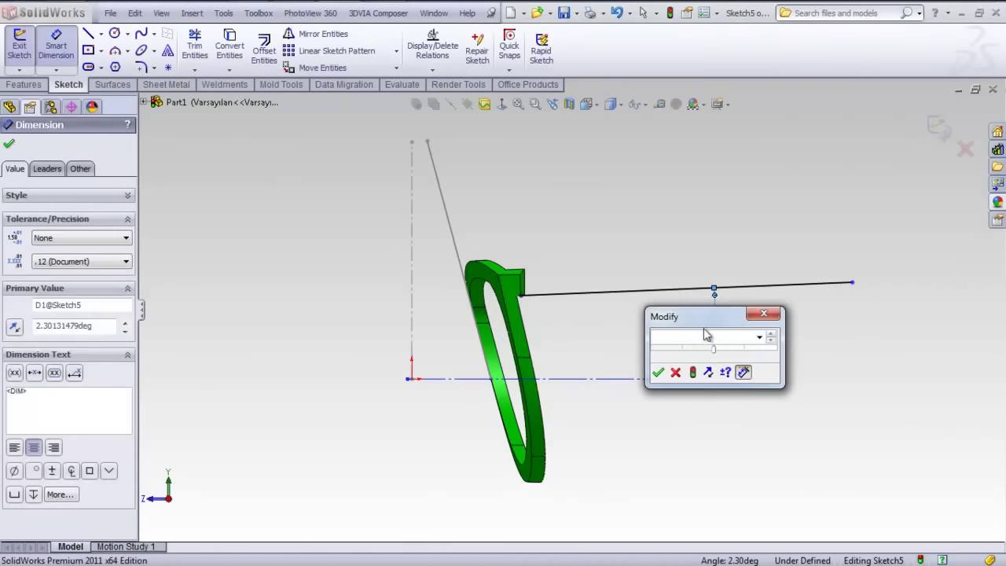
text(0)
key(Return)
key(f)
key(Escape)
click(695, 295)
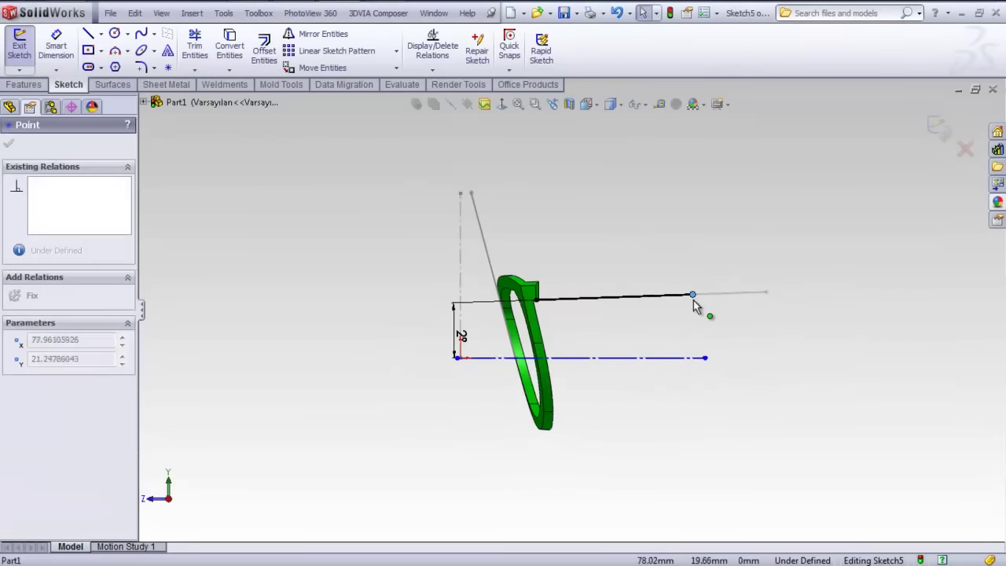
key(Escape)
Step: Add a 3-point arc bending down from the temple line's end, tangent to the line
click(114, 51)
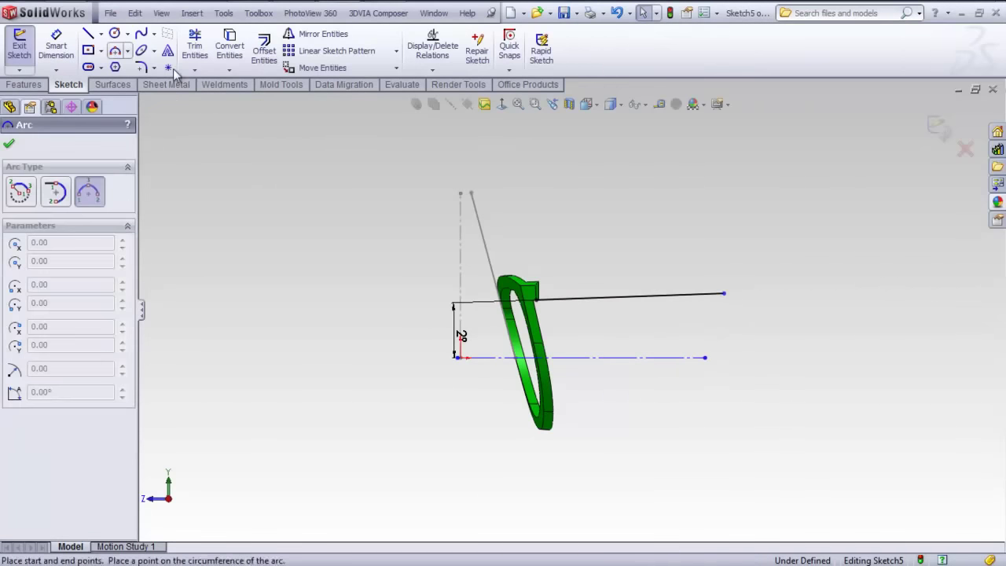
click(724, 295)
click(887, 343)
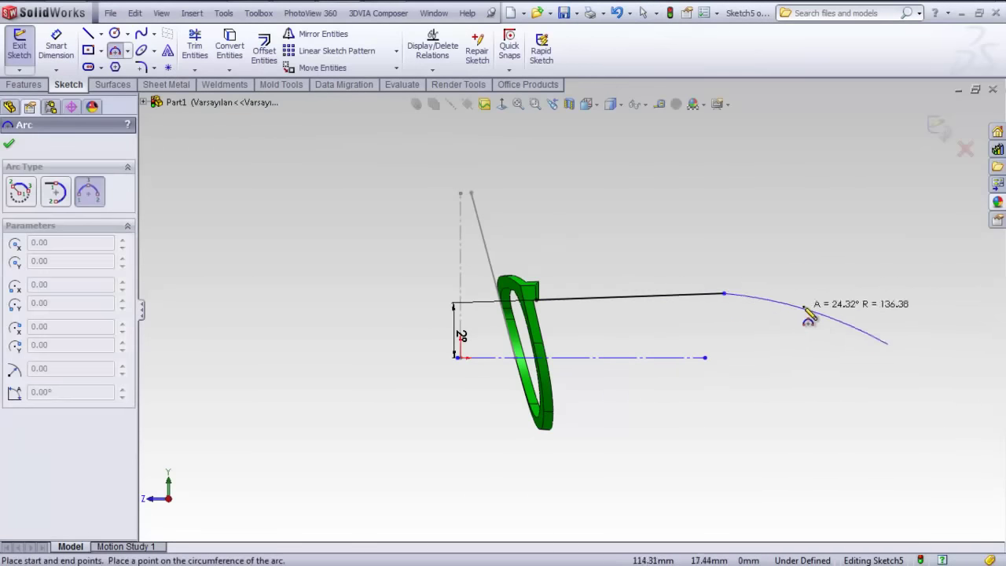
click(794, 298)
ctrl+click(685, 309)
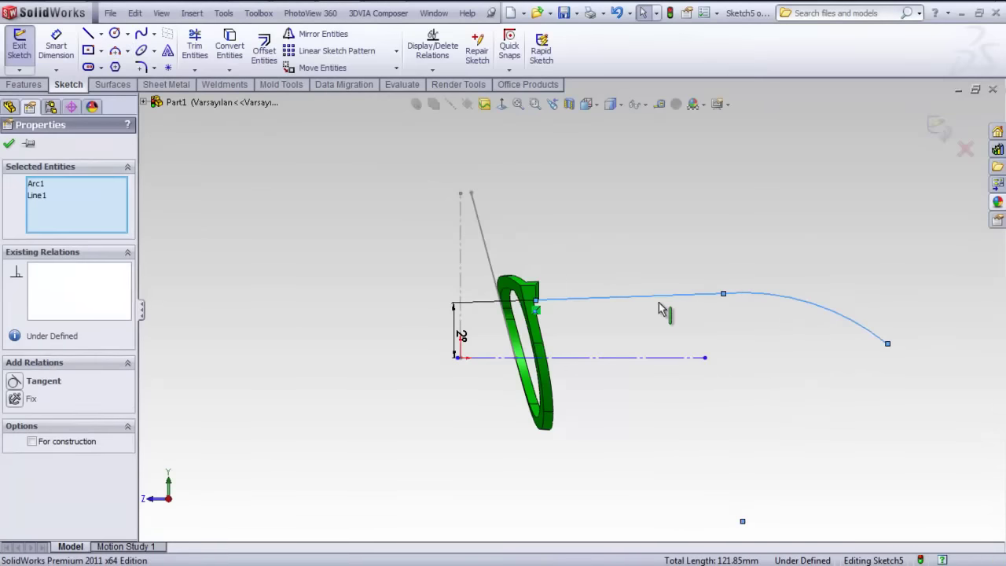
click(73, 380)
click(863, 363)
click(883, 344)
click(855, 353)
drag(888, 347, 852, 323)
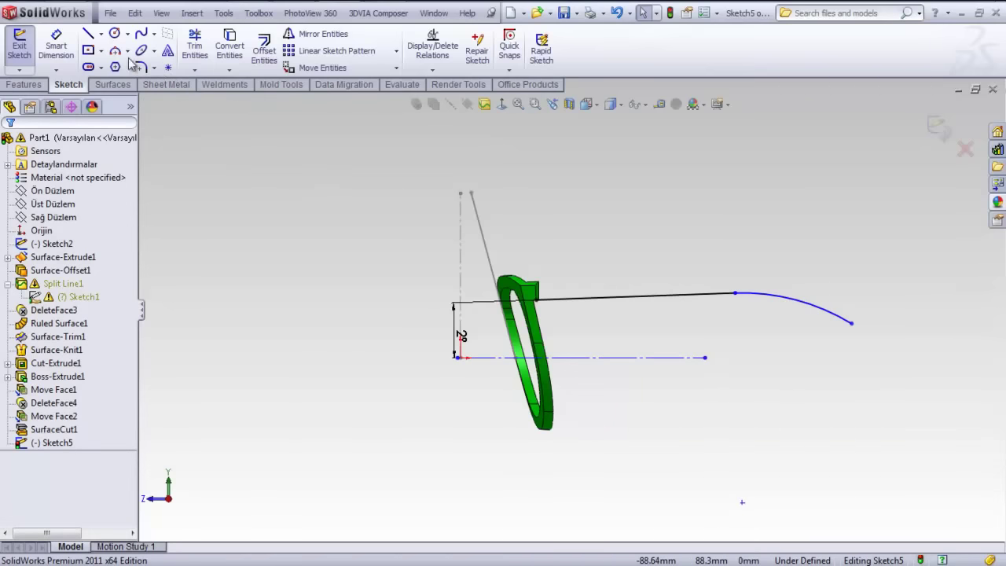
Step: Add a small curling hook arc tangent to the first arc and tighten its curl
click(115, 50)
click(852, 323)
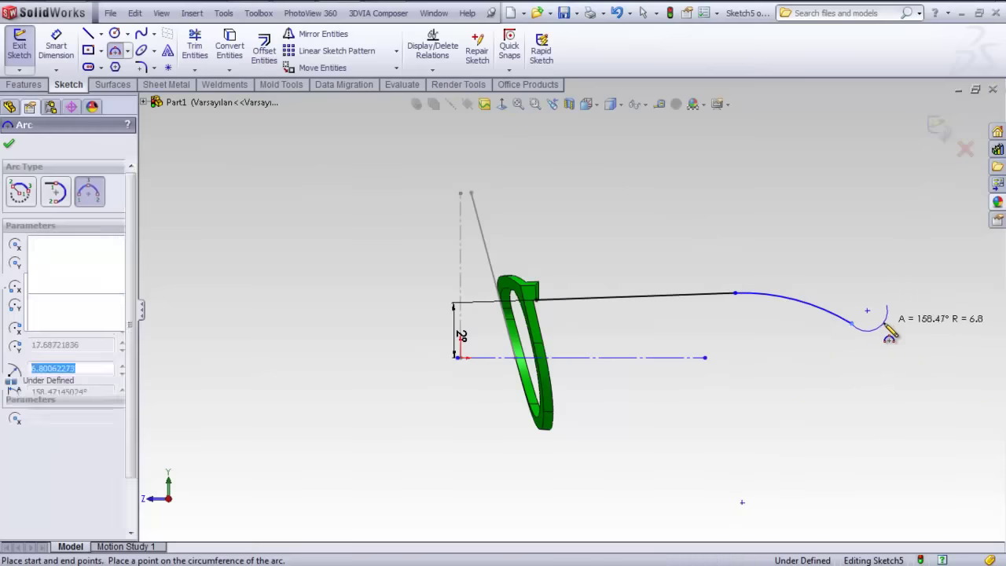
click(888, 336)
key(Escape)
click(870, 331)
ctrl+click(847, 320)
click(43, 398)
click(832, 340)
scroll(857, 292, down, 4)
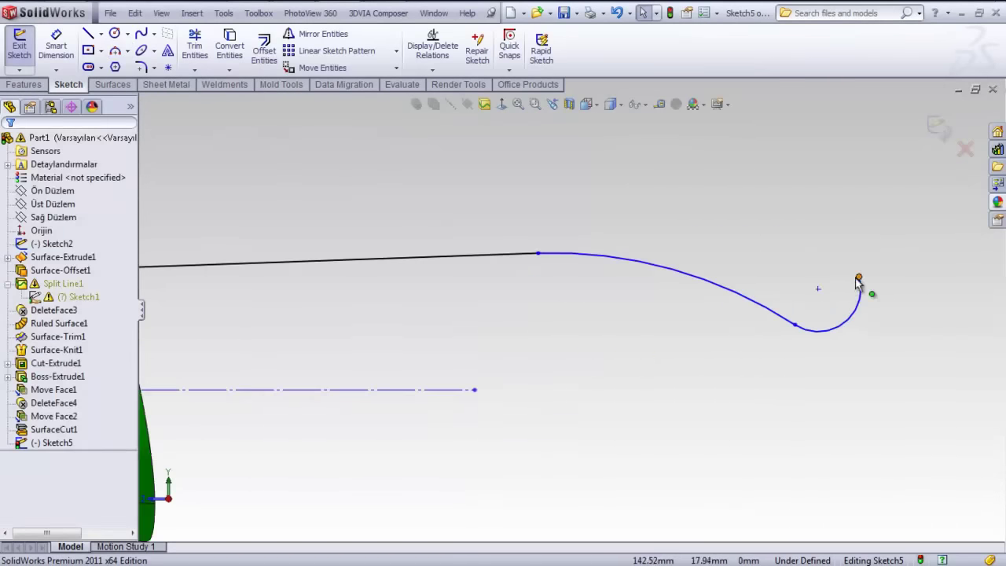
drag(858, 282, 807, 283)
click(666, 348)
scroll(620, 325, up, 3)
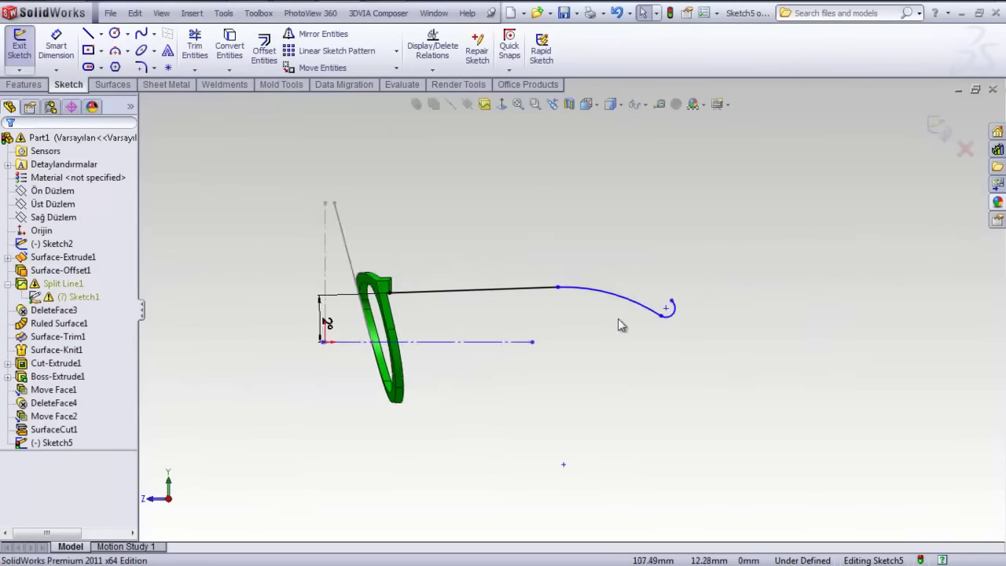
Step: Draw the upper temple edge from the frame's top corner, parallel to the lower line
click(90, 36)
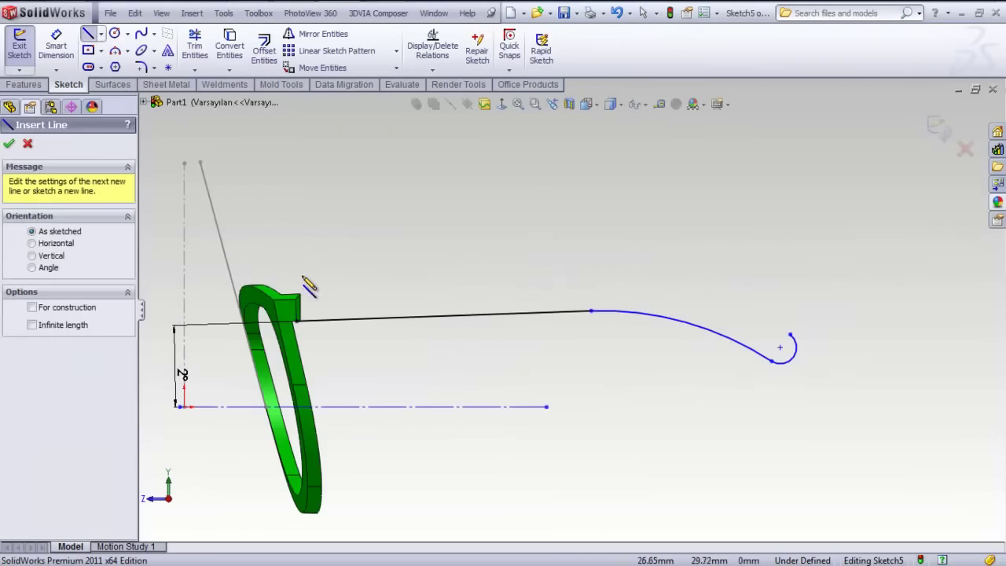
click(297, 299)
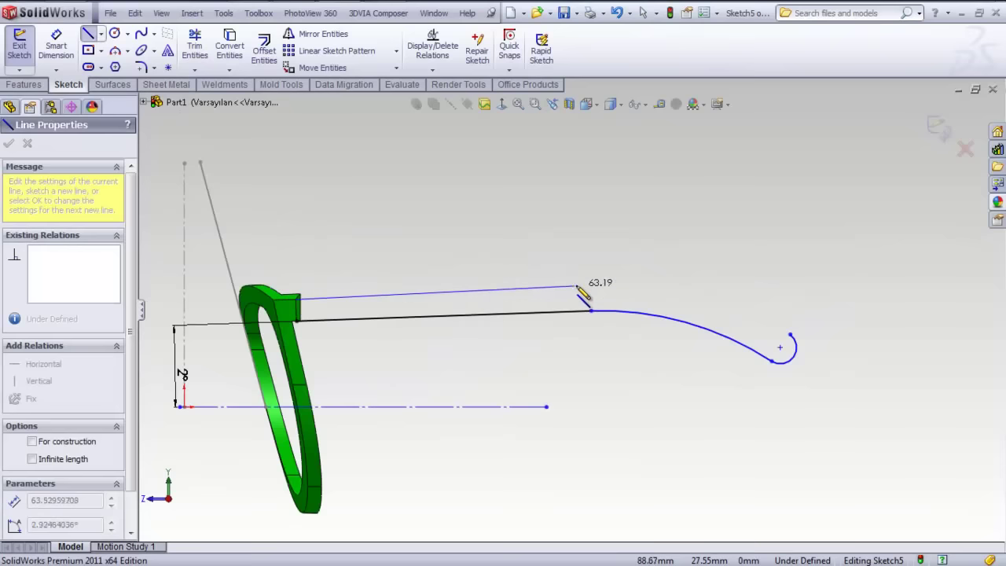
click(582, 285)
key(Escape)
click(542, 312)
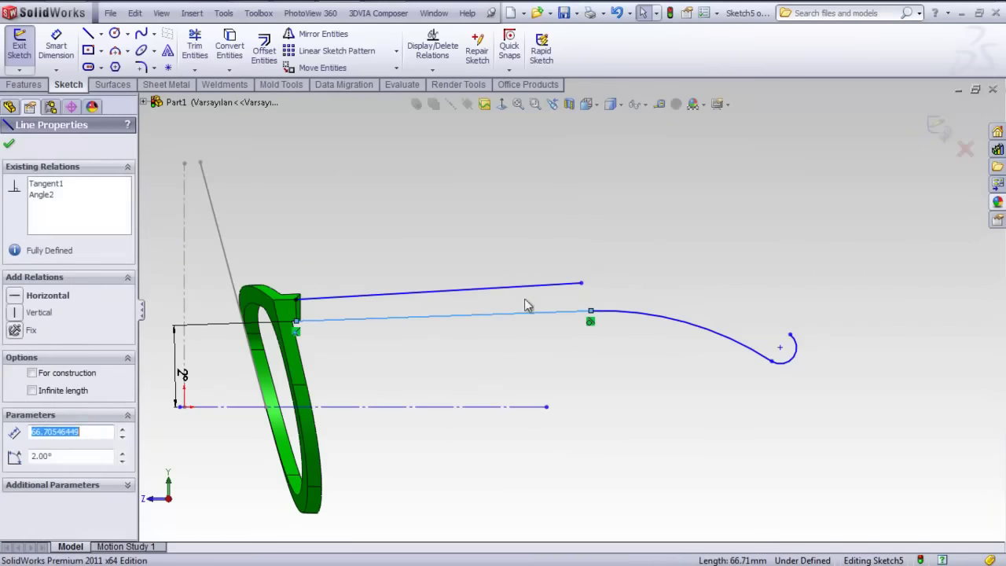
ctrl+click(514, 295)
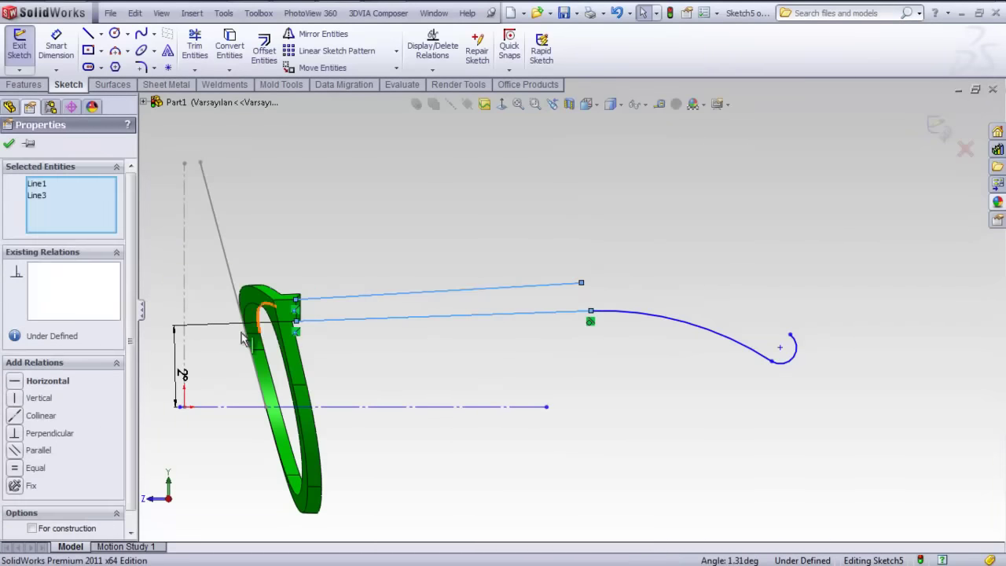
click(65, 449)
click(225, 207)
Step: Sketch two 3-point arcs running from the upper edge's end into the hook
click(137, 52)
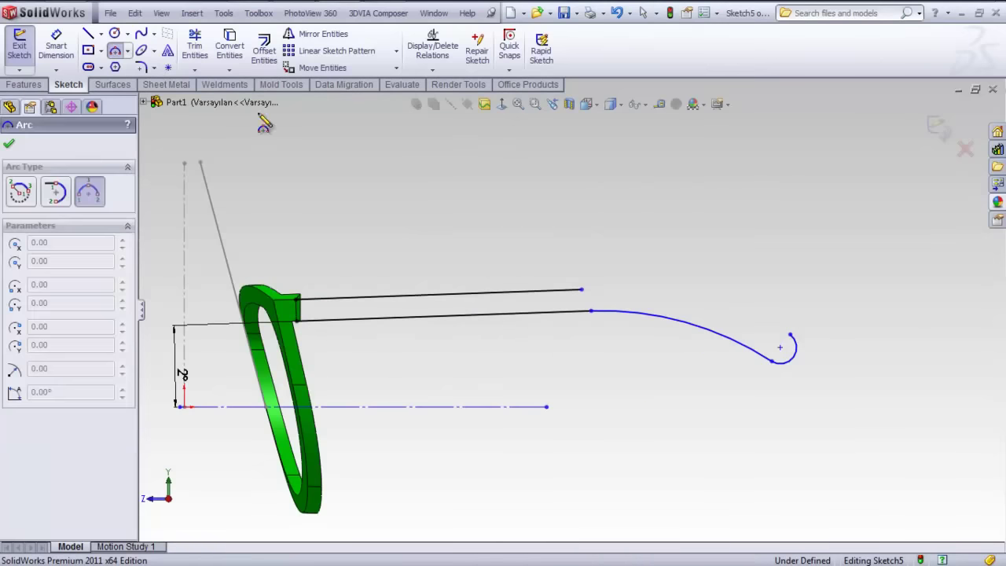
click(582, 289)
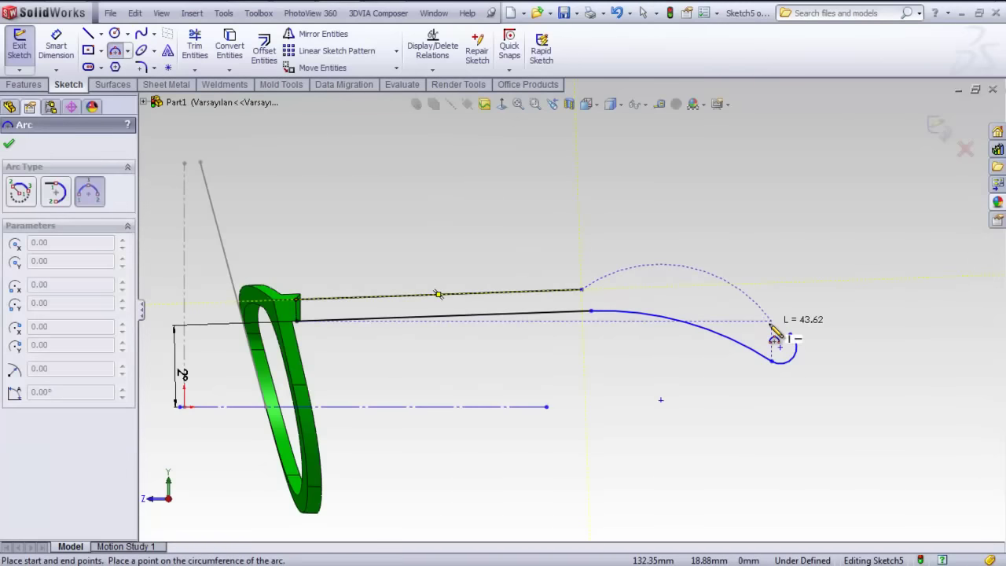
click(743, 310)
click(680, 311)
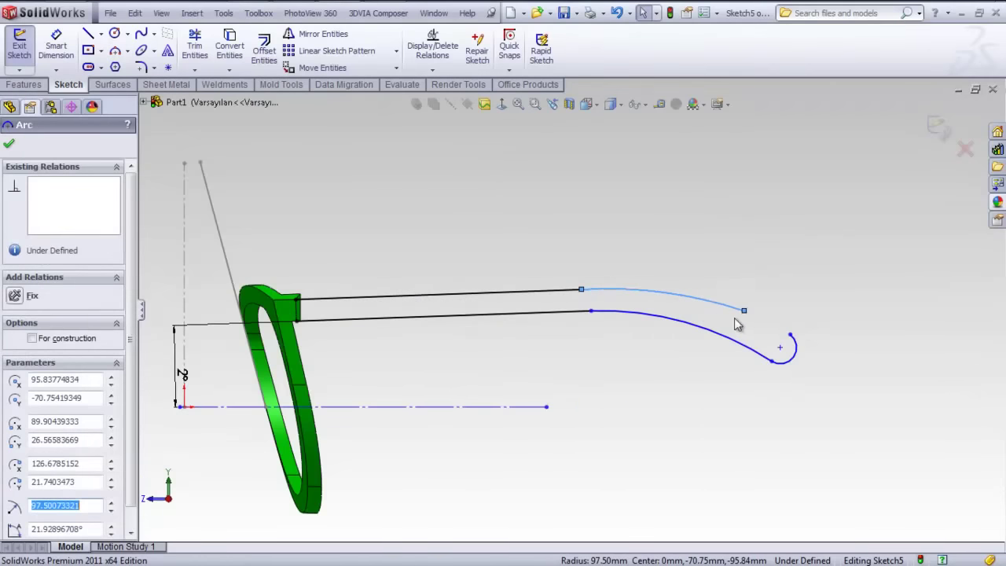
click(144, 51)
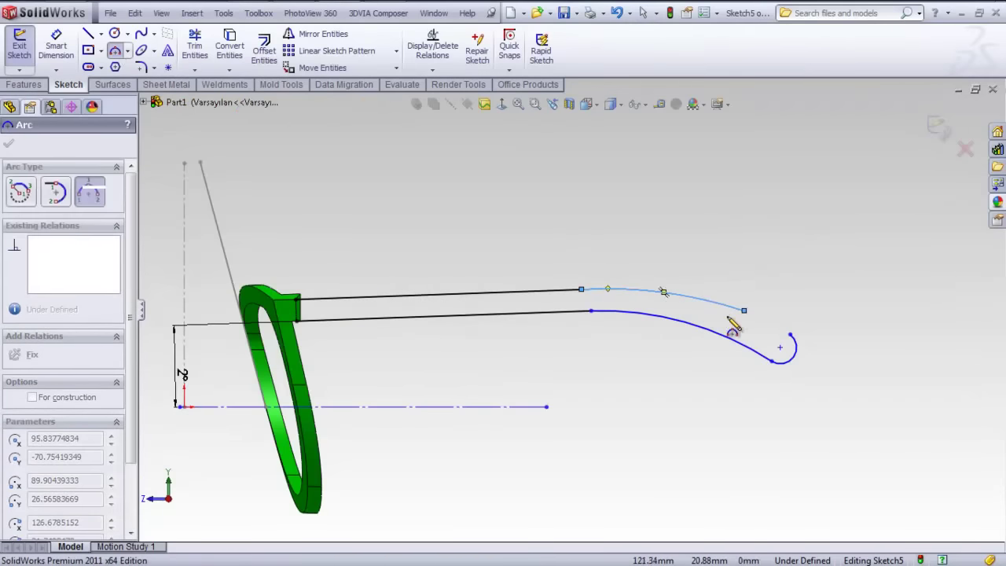
click(744, 311)
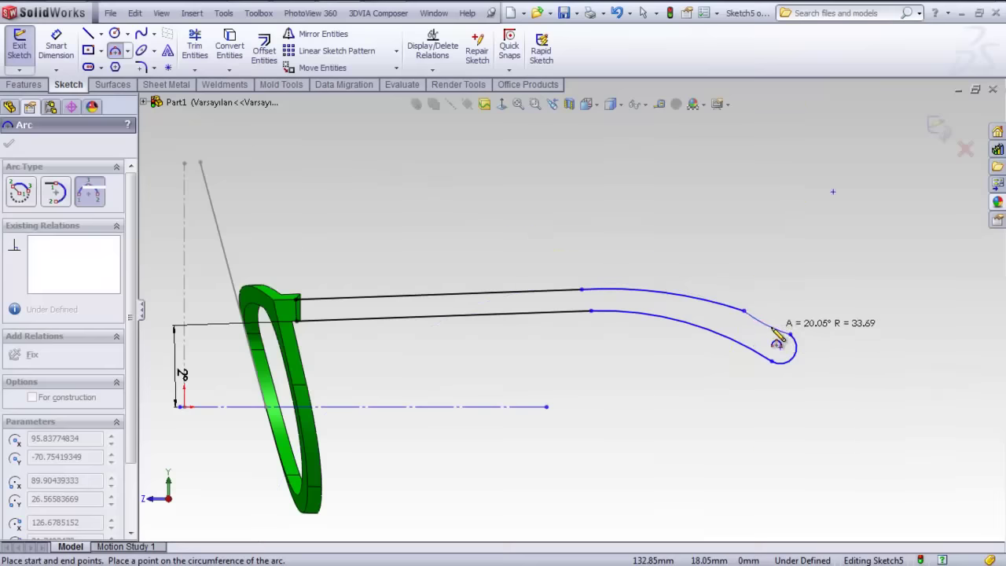
click(776, 339)
key(Escape)
Step: Make the short joining arc tangent to the hook arc and smooth the outline
click(766, 322)
ctrl+click(722, 307)
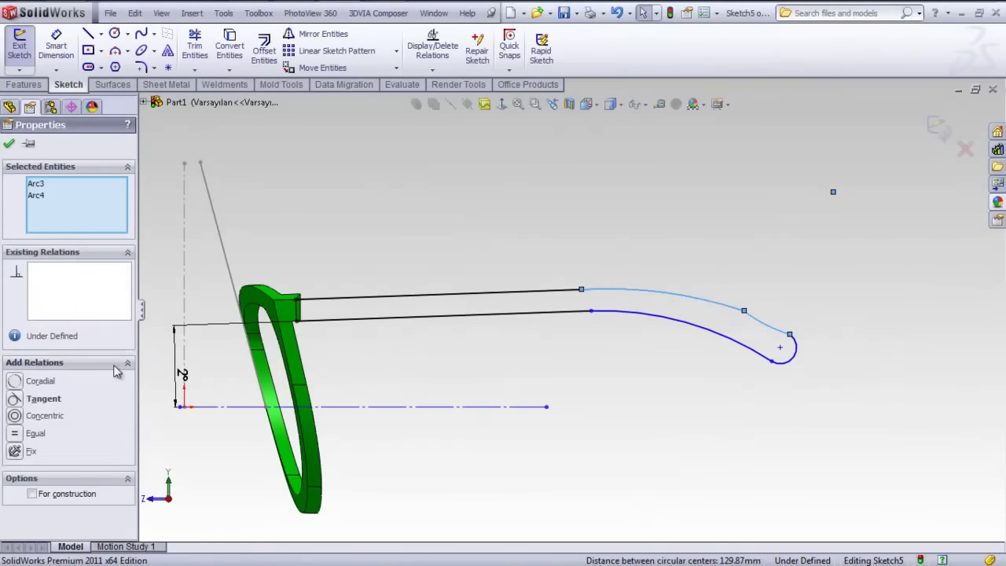
key(Escape)
scroll(777, 336, down, 3)
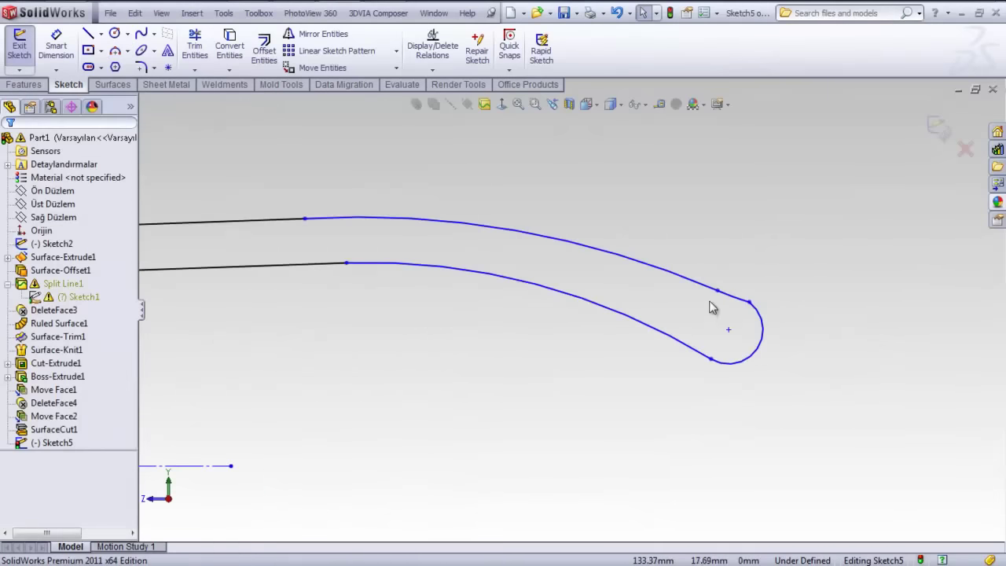
click(761, 321)
ctrl+click(725, 304)
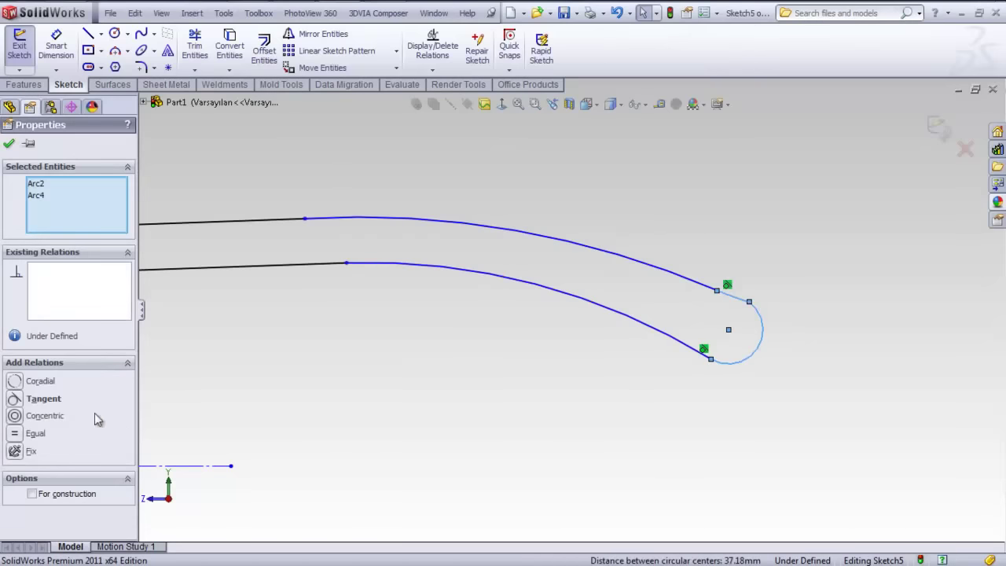
click(48, 401)
click(599, 406)
mouse_move(717, 290)
mouse_down()
mouse_move(618, 270)
mouse_move(640, 286)
mouse_up()
click(489, 339)
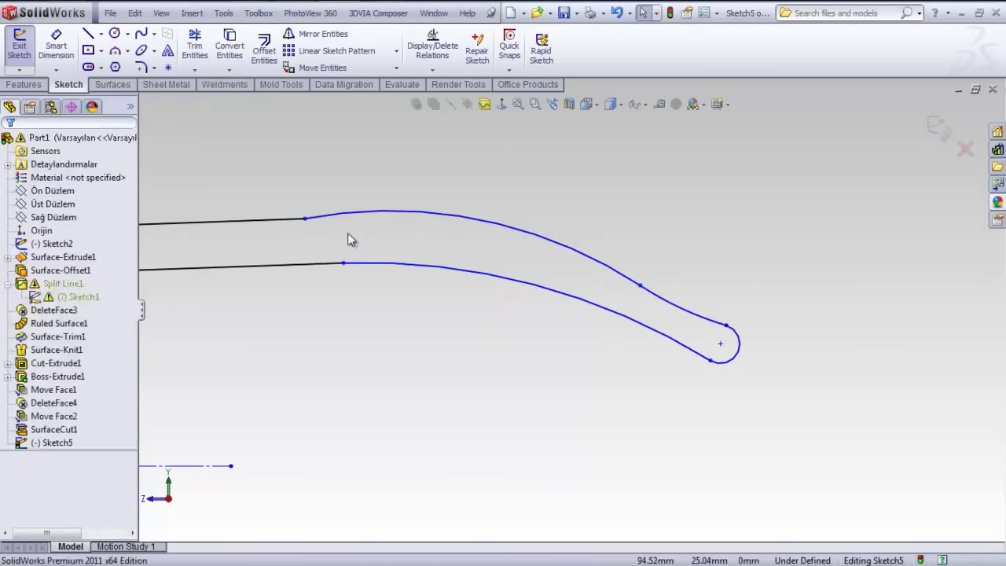
Step: Make the upper arc tangent to the upper edge and narrow the tip loop
click(333, 223)
ctrl+click(298, 221)
click(44, 385)
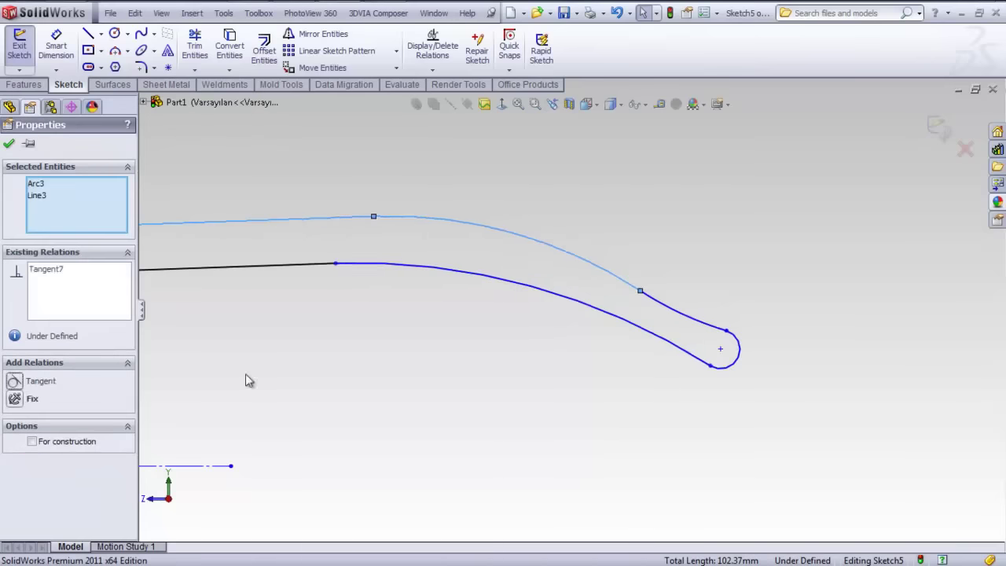
click(246, 377)
click(615, 296)
drag(617, 294, 541, 269)
Step: Finish the tip loop and dimension the hook's small arc to R3
click(571, 396)
key(c)
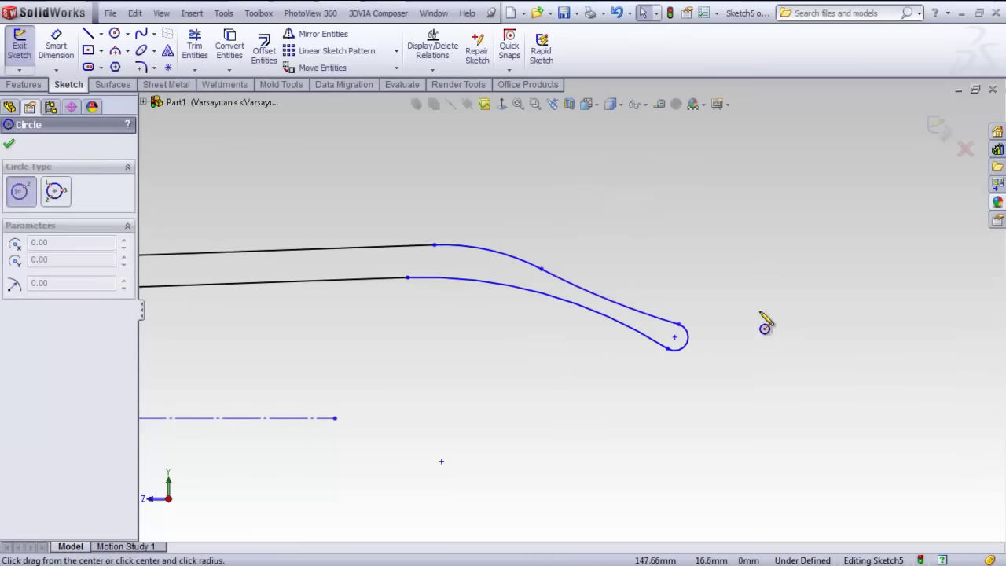
key(d)
click(688, 339)
click(766, 336)
text(3.000mm)
key(Return)
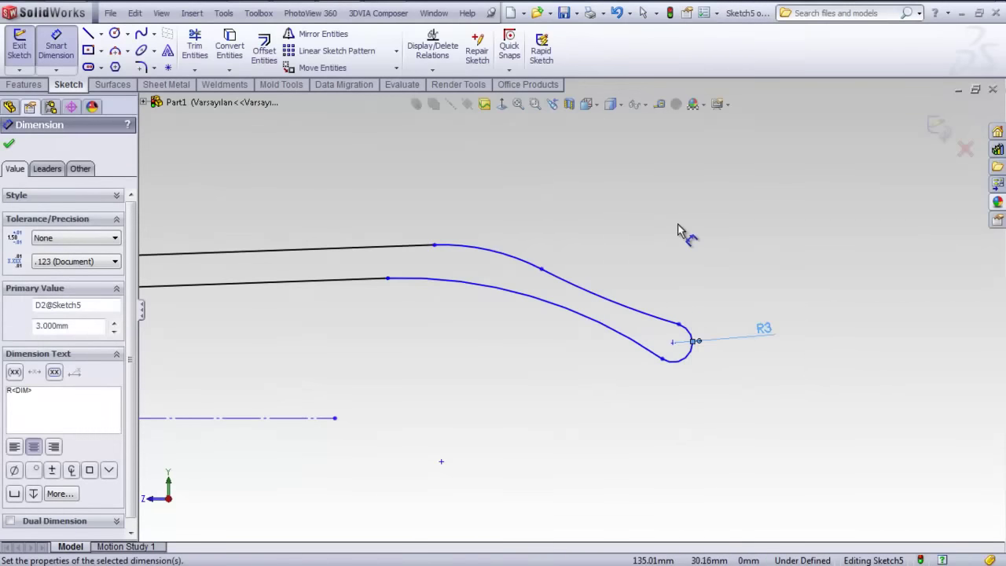
click(663, 270)
scroll(505, 321, up, 3)
scroll(483, 286, down, 3)
scroll(588, 303, down, 1)
key(Escape)
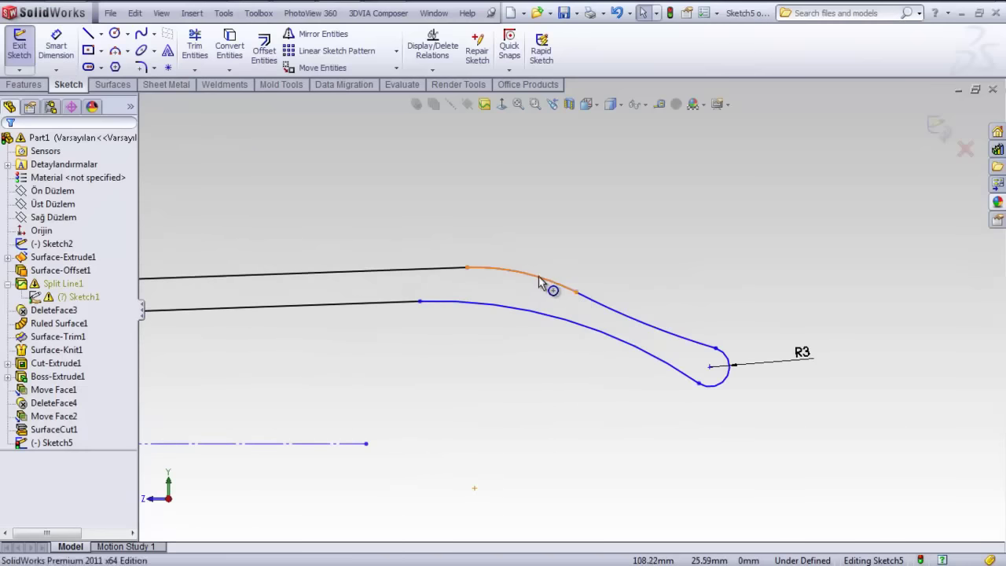
Step: Reshape the upper bend, then dimension the upper arc R75 and the lower arc R70
click(540, 283)
ctrl+click(588, 301)
click(572, 332)
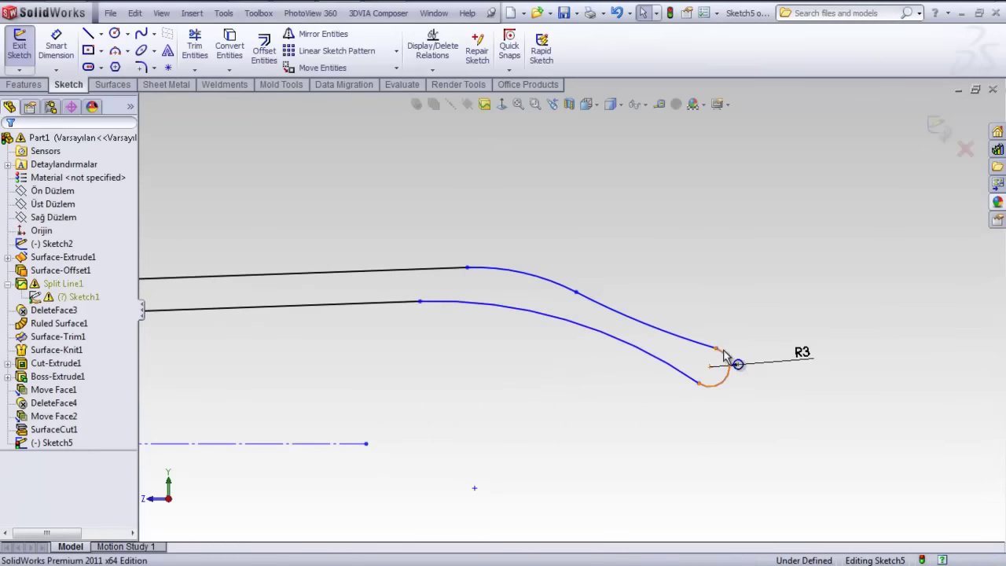
mouse_move(576, 291)
mouse_down()
mouse_move(603, 299)
mouse_move(579, 304)
mouse_move(577, 295)
mouse_up()
click(497, 279)
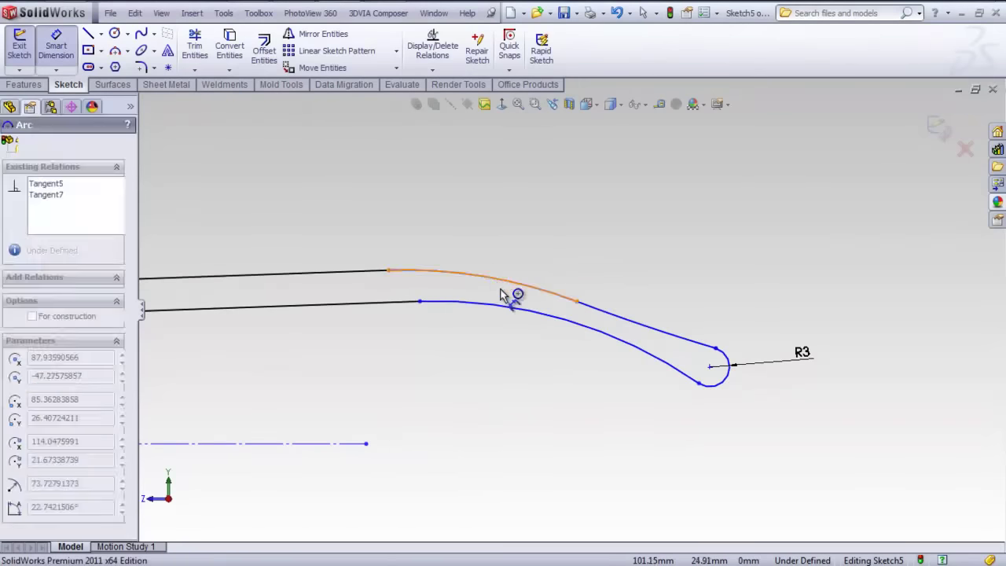
click(502, 295)
click(515, 341)
text(75)
key(Return)
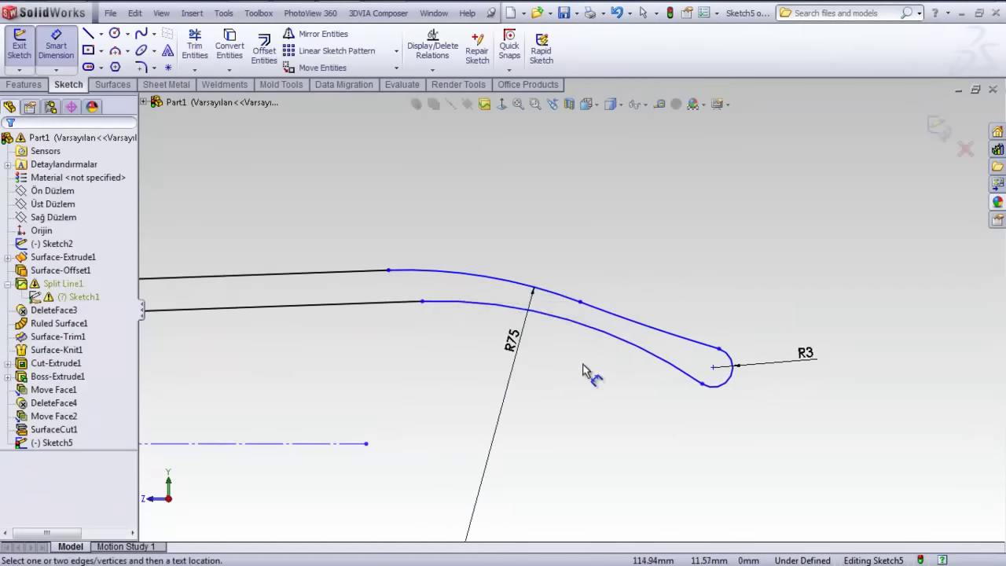
click(604, 338)
click(591, 404)
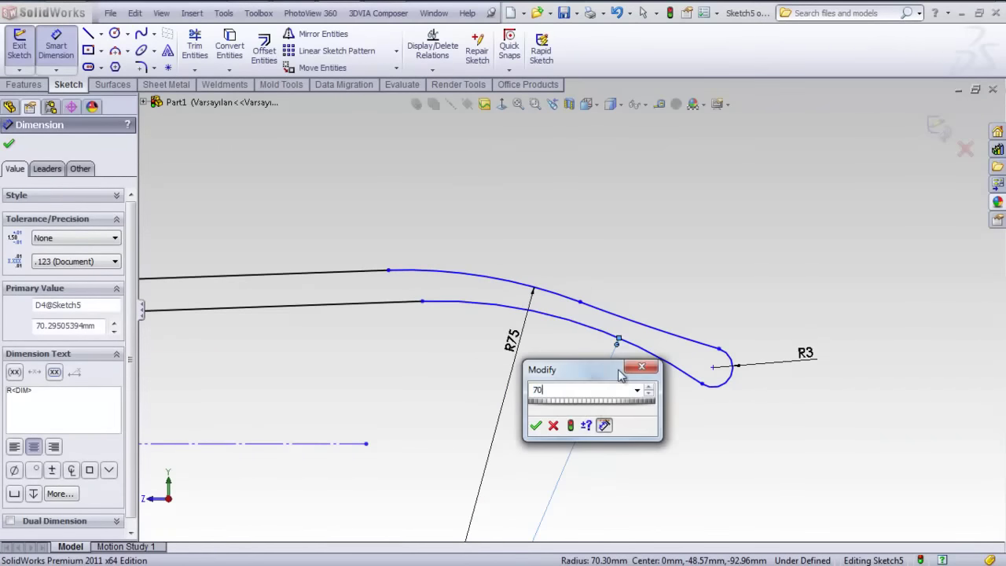
key(Return)
Step: Dimension the tip arc to R305 and the arm's overall length to 155 mm
click(687, 334)
click(739, 309)
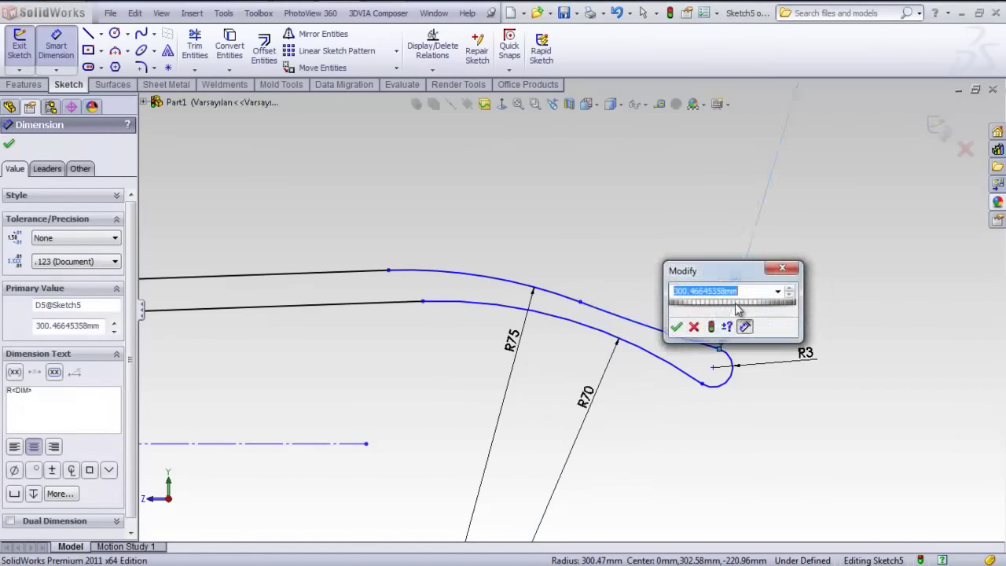
text(305)
key(Return)
scroll(762, 392, up, 2)
scroll(573, 357, up, 2)
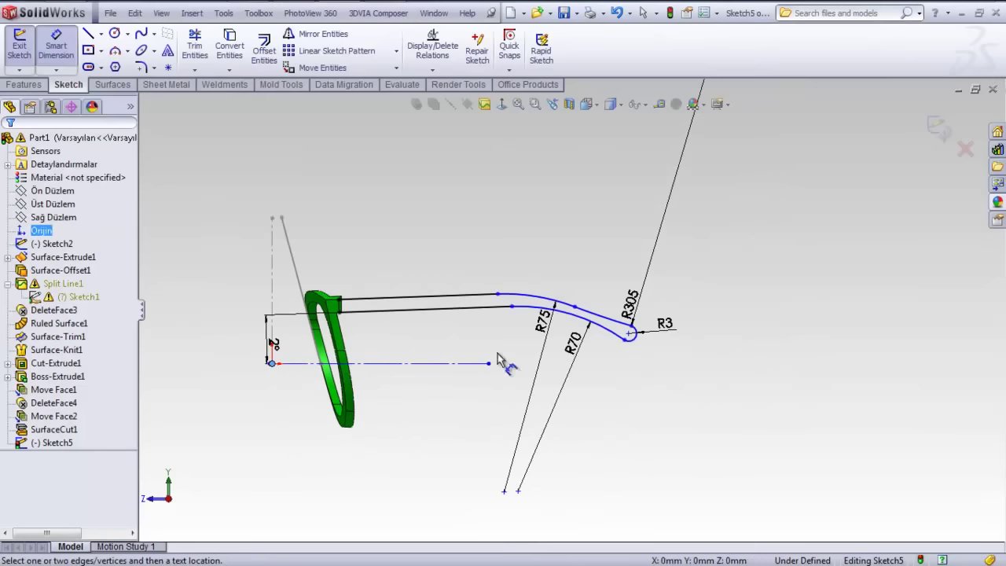
click(635, 338)
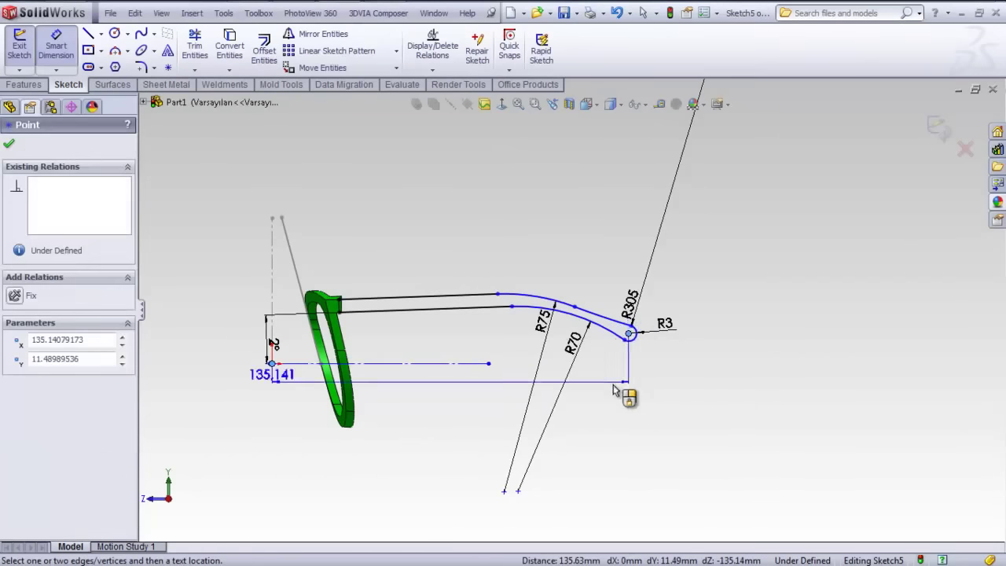
click(488, 470)
text(1)
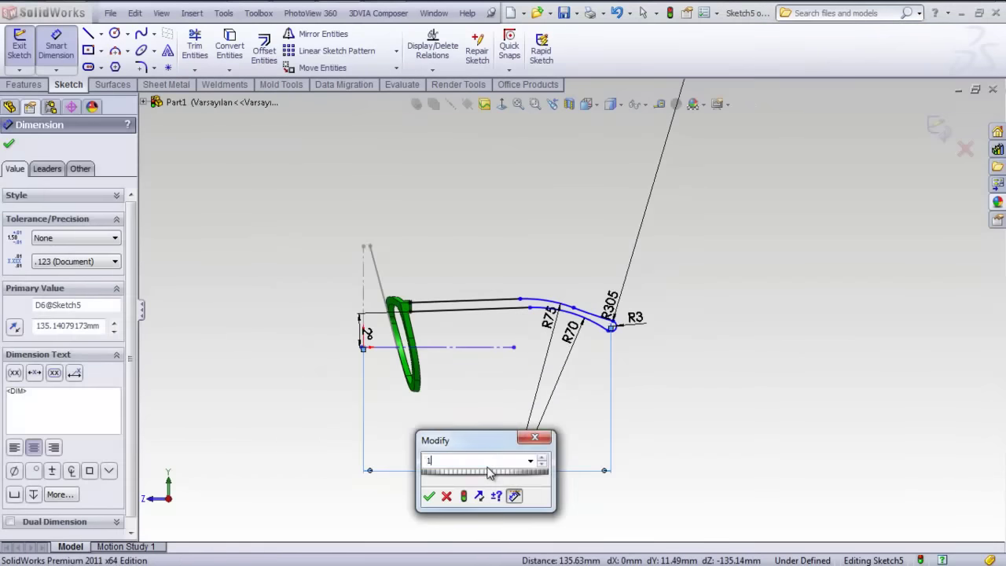
text(55)
key(Return)
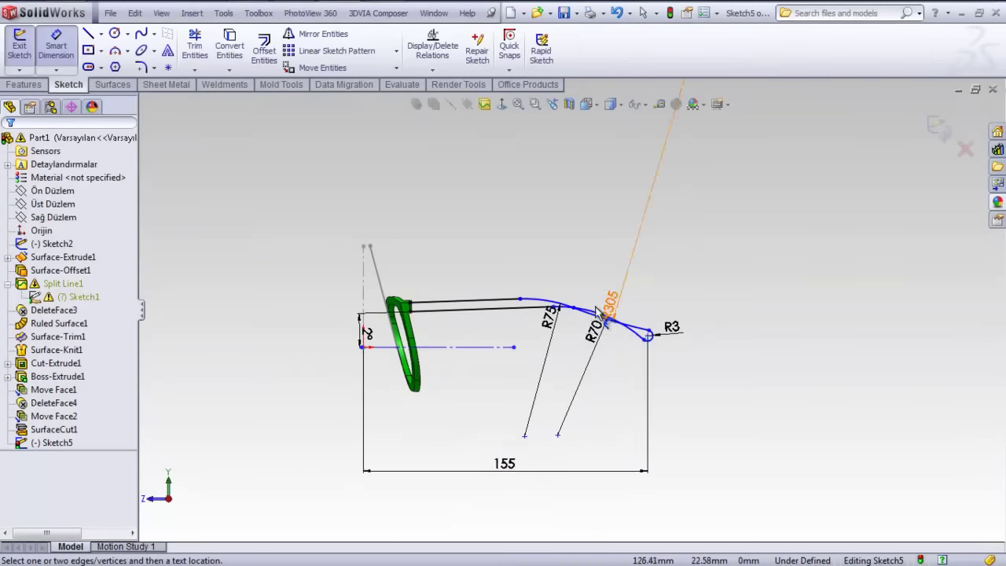
scroll(562, 318, down, 3)
key(Escape)
Step: Drag a curve point to adjust the arm's bend and exit Sketch5
drag(546, 313, 629, 338)
scroll(571, 301, up, 3)
key(Escape)
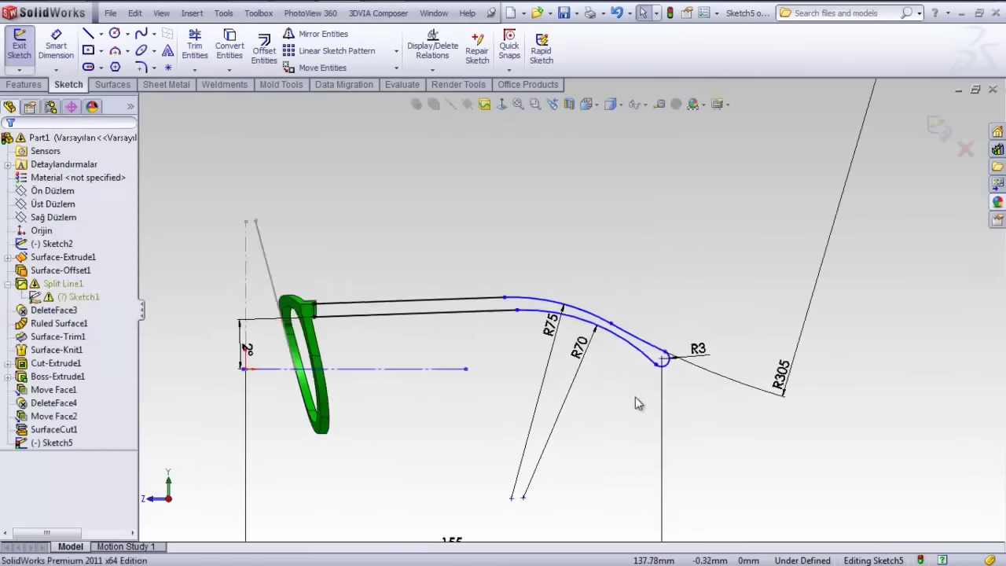
scroll(570, 300, down, 1)
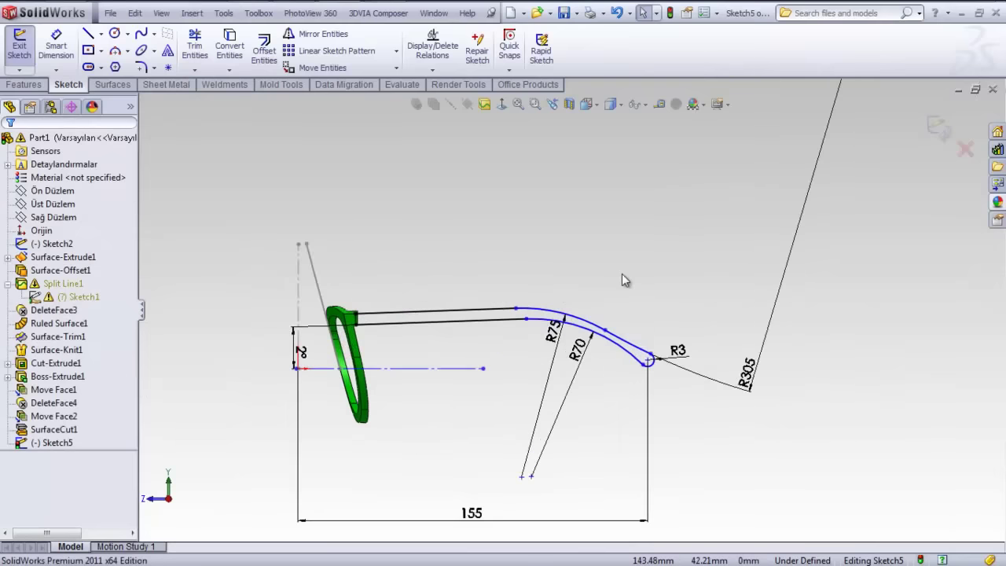
click(939, 128)
mouse_move(619, 229)
middle_down()
mouse_move(609, 267)
mouse_move(534, 303)
mouse_move(476, 308)
mouse_move(532, 254)
mouse_move(482, 333)
mouse_move(502, 345)
middle_up()
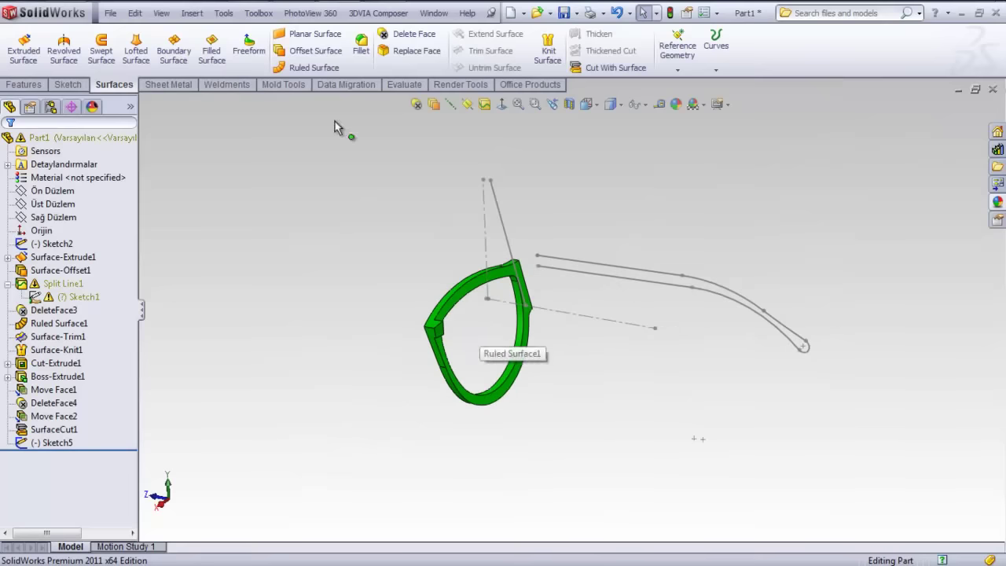
Step: Set up a Tapered to Vector ruled surface on the frame's outer edge, referencing Front Plane
click(311, 69)
scroll(449, 341, down, 5)
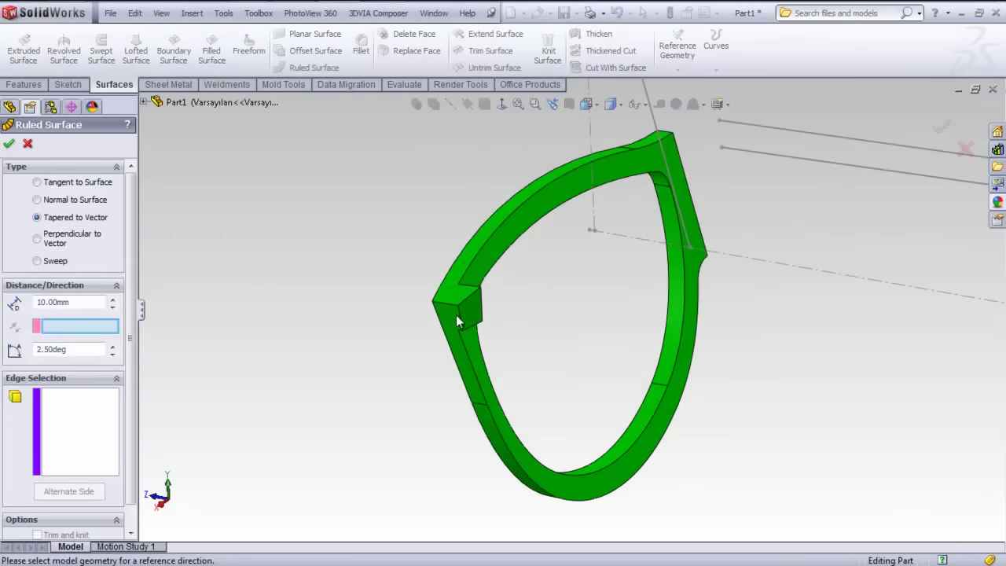
click(471, 319)
key(Escape)
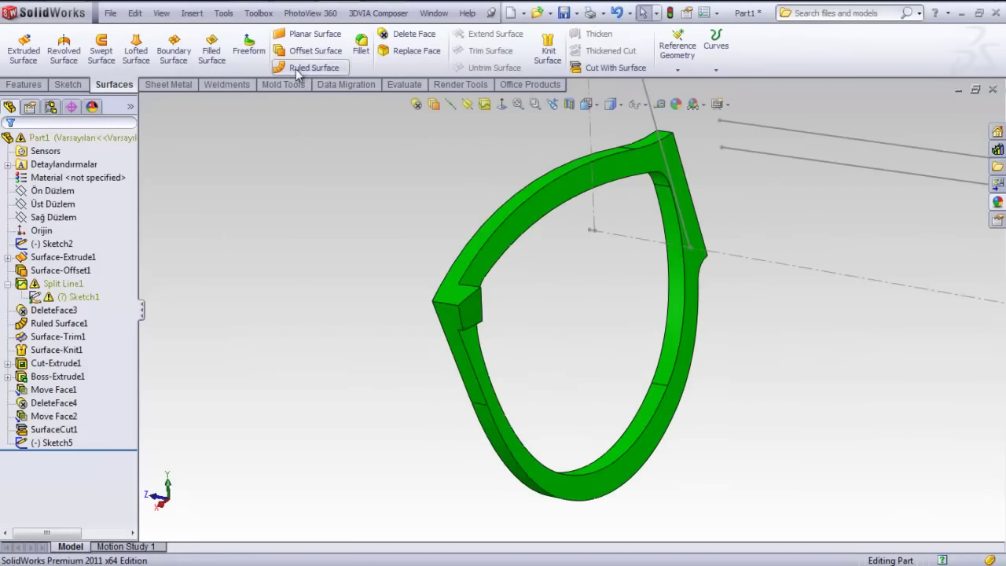
click(311, 69)
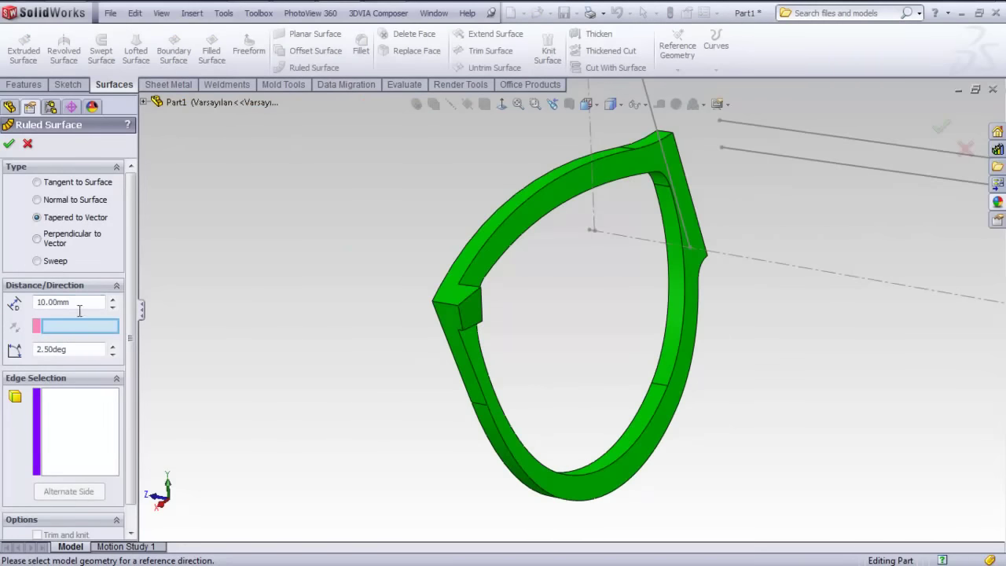
key(f)
click(145, 102)
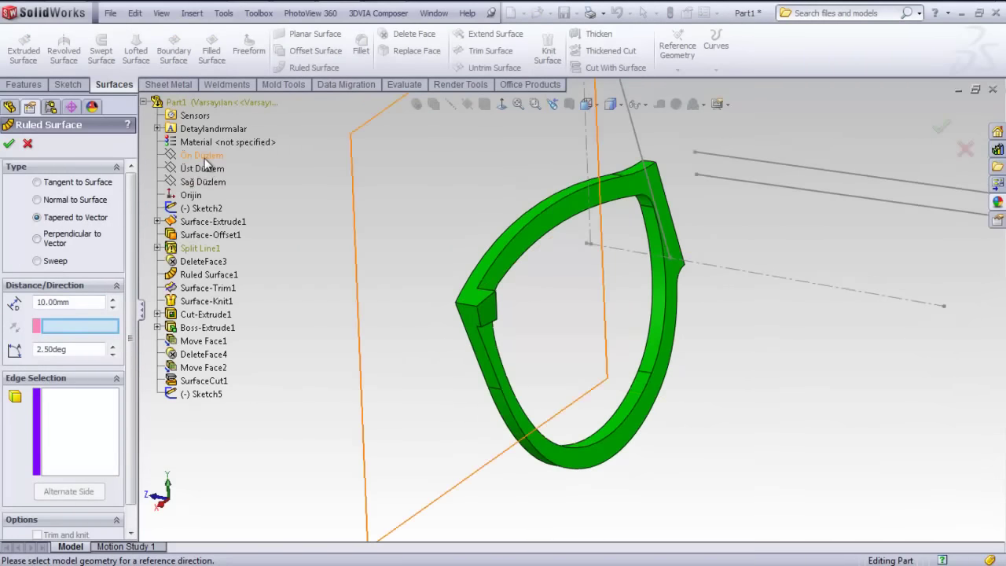
click(202, 156)
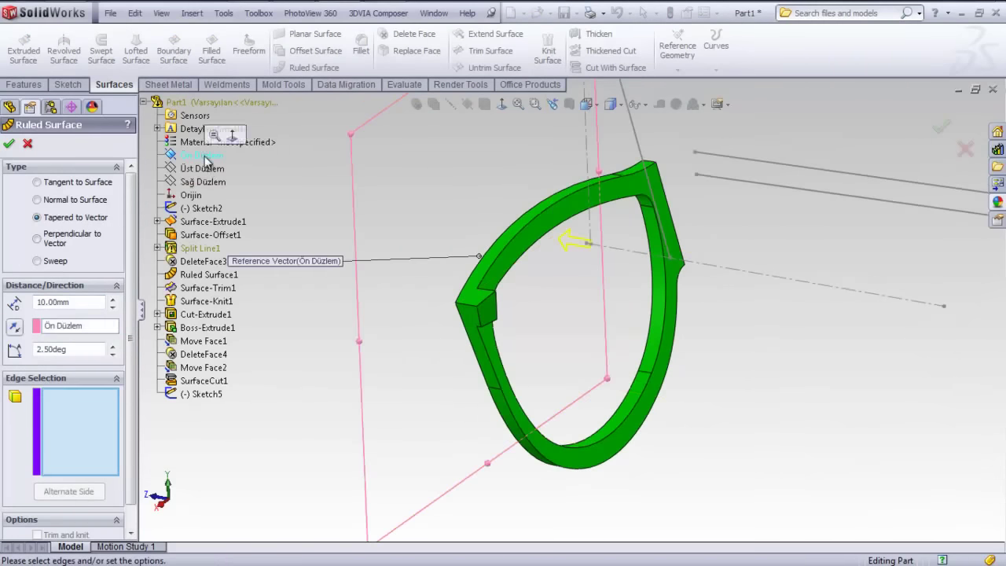
click(485, 321)
Step: Check the front and top views, set the ruled surface distance to 160 mm, and create it
key(f)
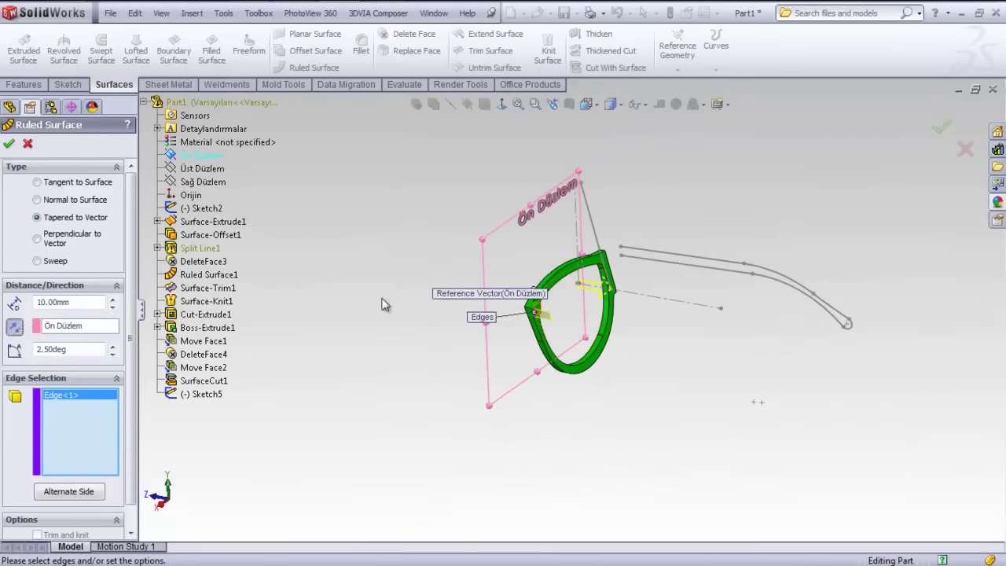
key(ctrl+7)
click(588, 104)
click(605, 141)
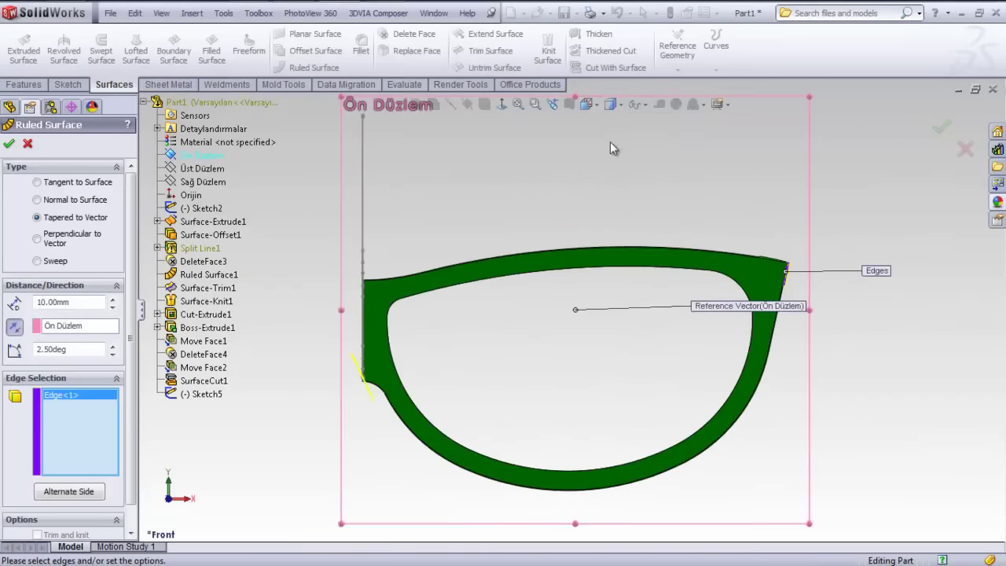
click(585, 104)
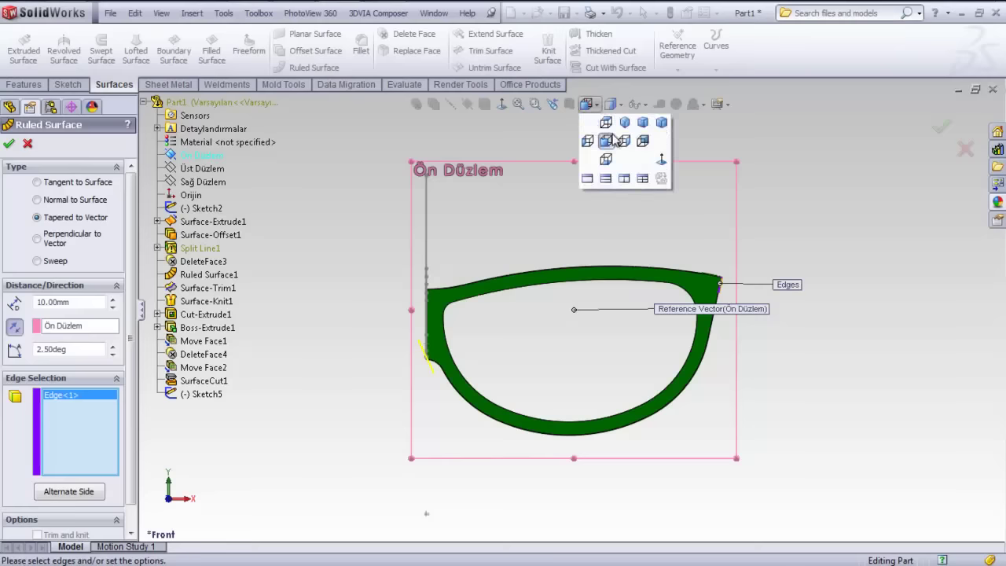
click(609, 123)
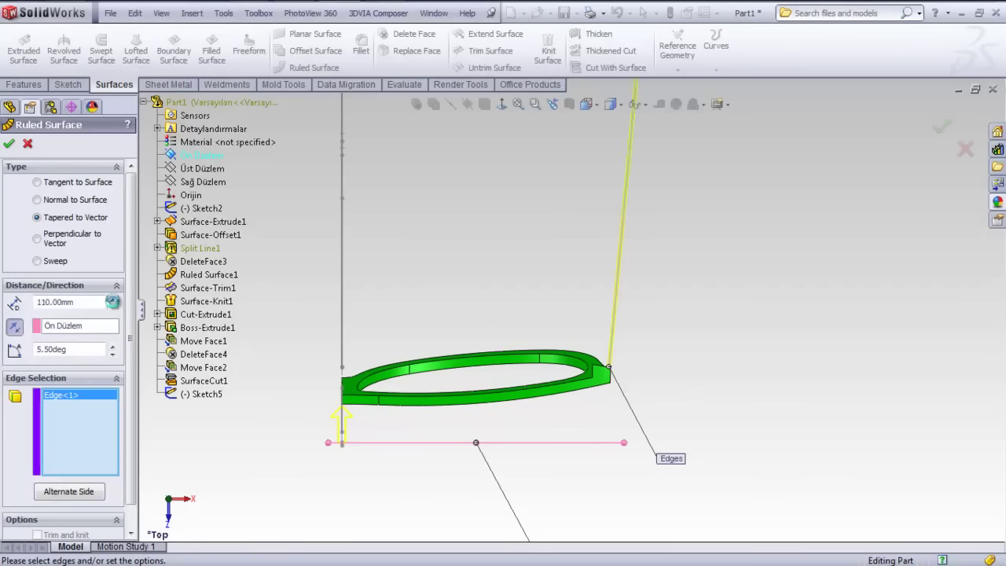
click(112, 299)
scroll(488, 302, up, 5)
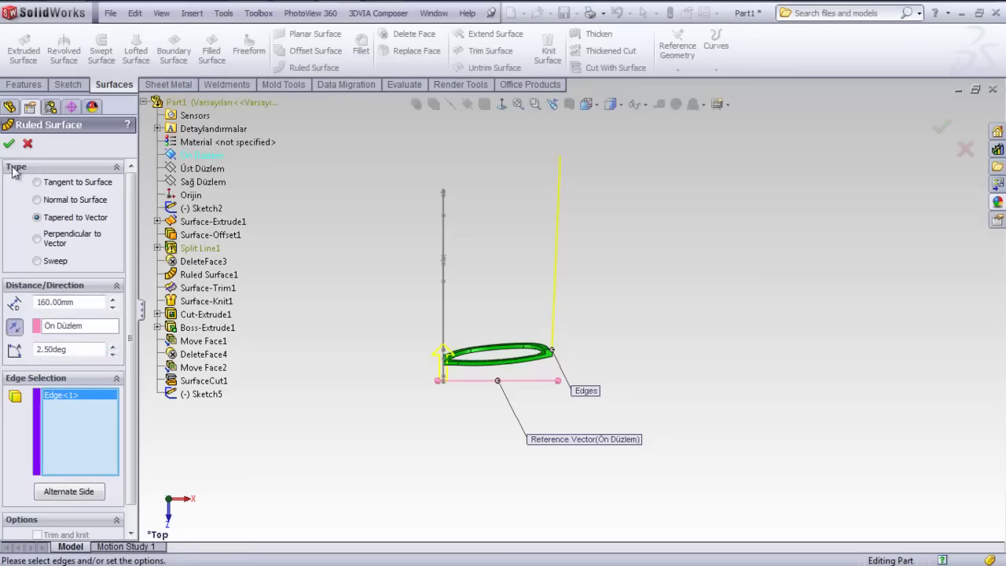
key(Return)
middle_drag(579, 353, 460, 224)
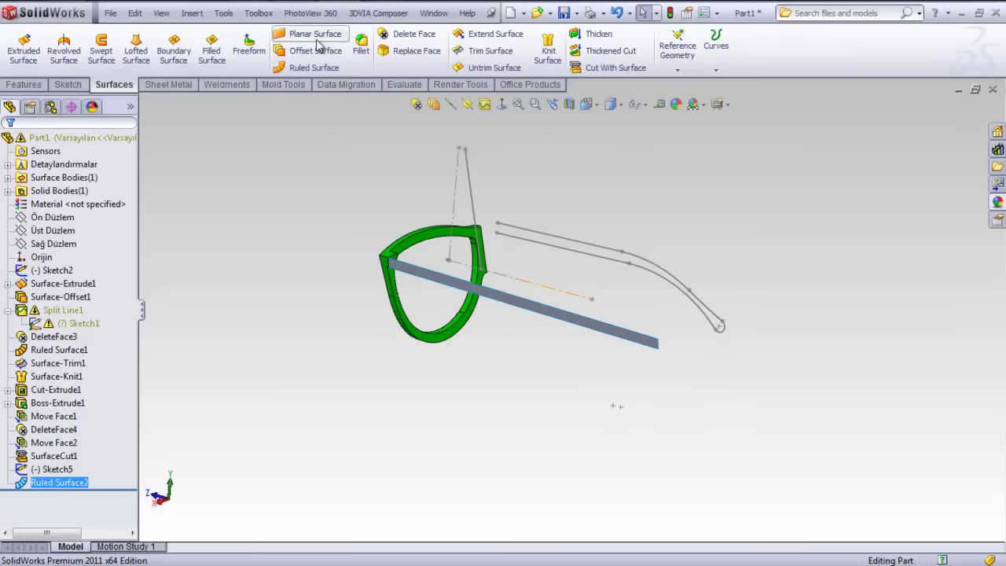
Step: Extend the ruled strip's upper and lower edges with Extend Surface
click(490, 36)
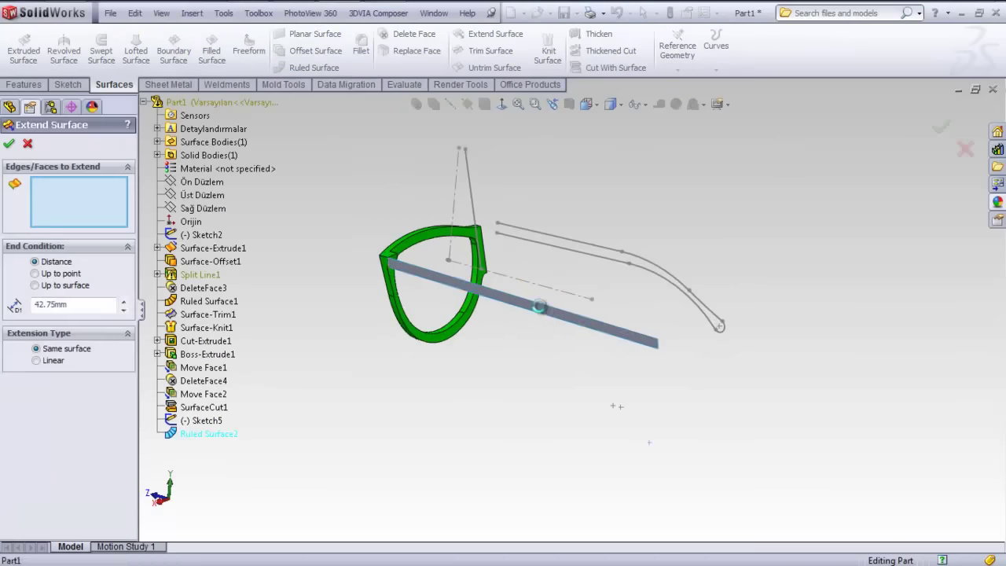
click(539, 307)
key(Escape)
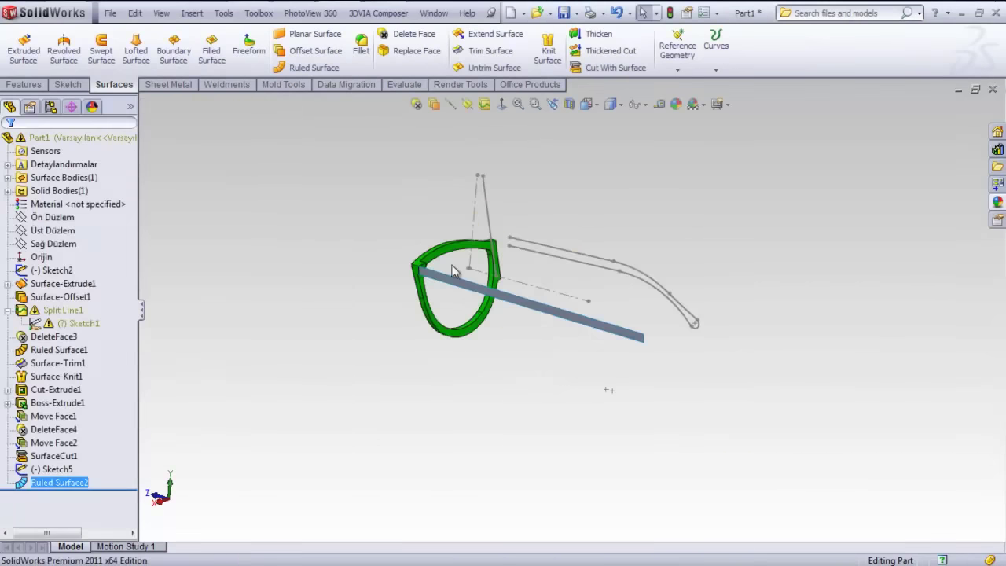
click(461, 286)
click(488, 34)
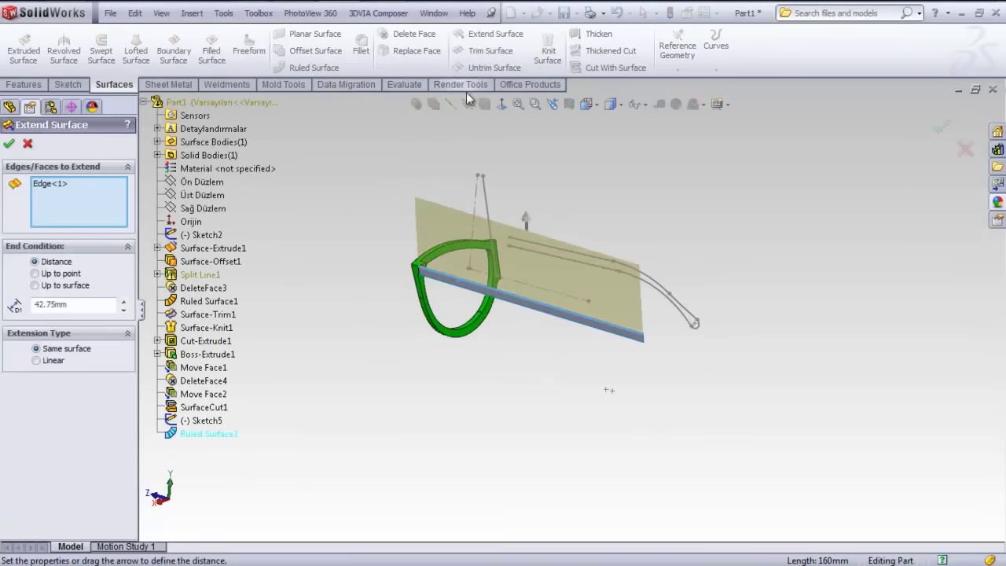
key(Return)
click(610, 336)
key(Return)
Step: Split the extended surface by projecting the Sketch5 temple outline onto it
click(715, 47)
click(730, 84)
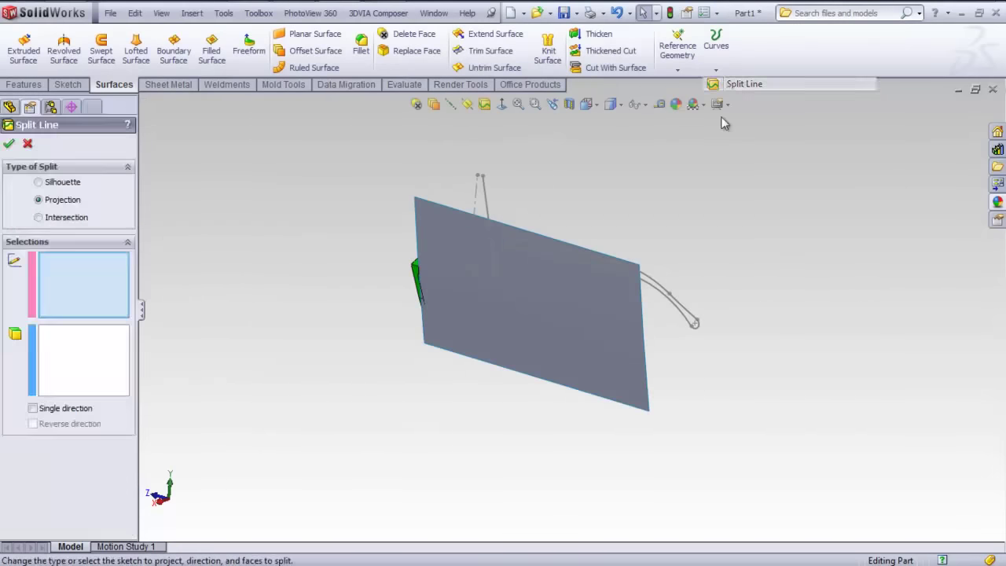
click(669, 294)
click(604, 302)
key(Return)
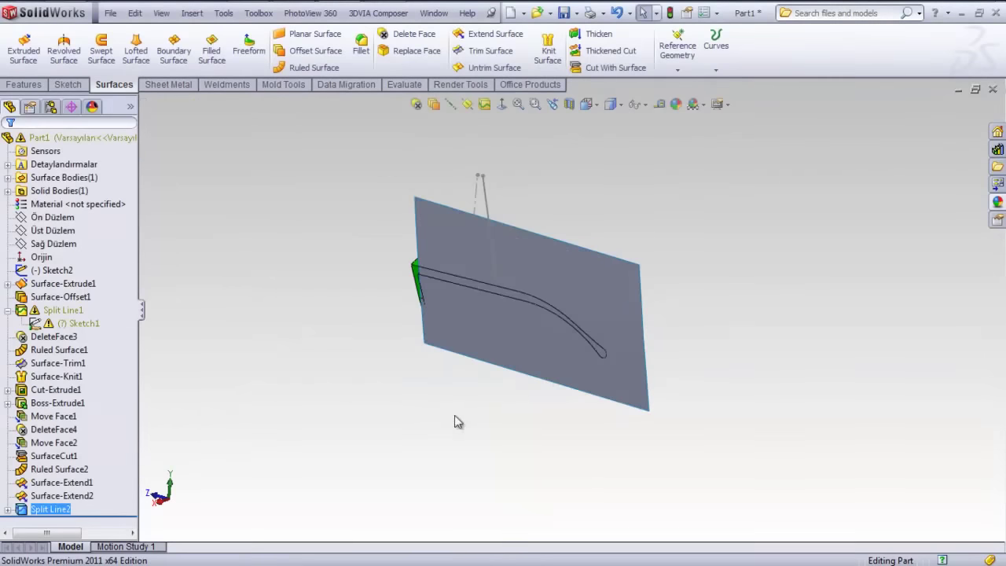
Step: Remove the surface around the arm shape with Delete Face using the Delete option
click(424, 36)
click(553, 264)
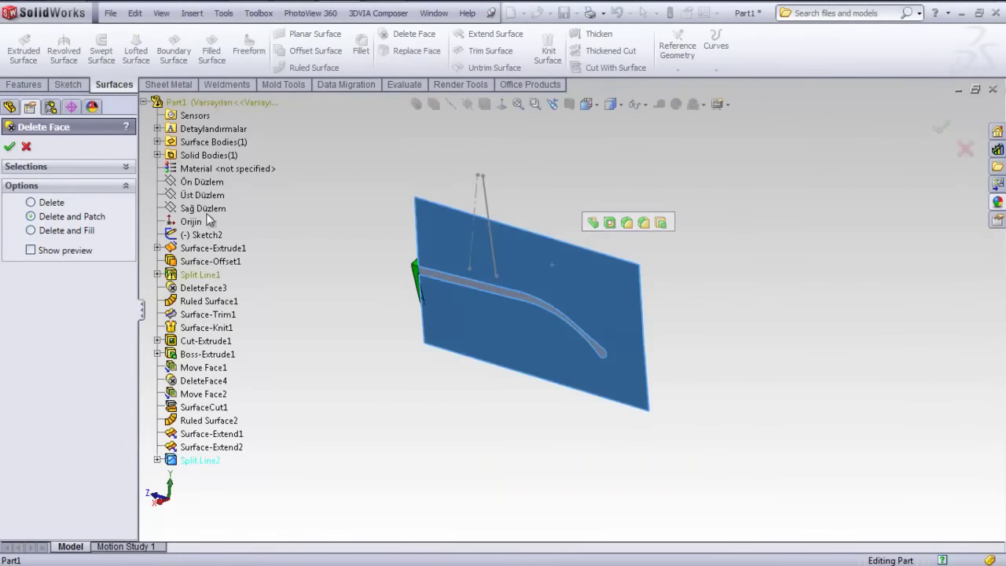
click(10, 148)
click(30, 202)
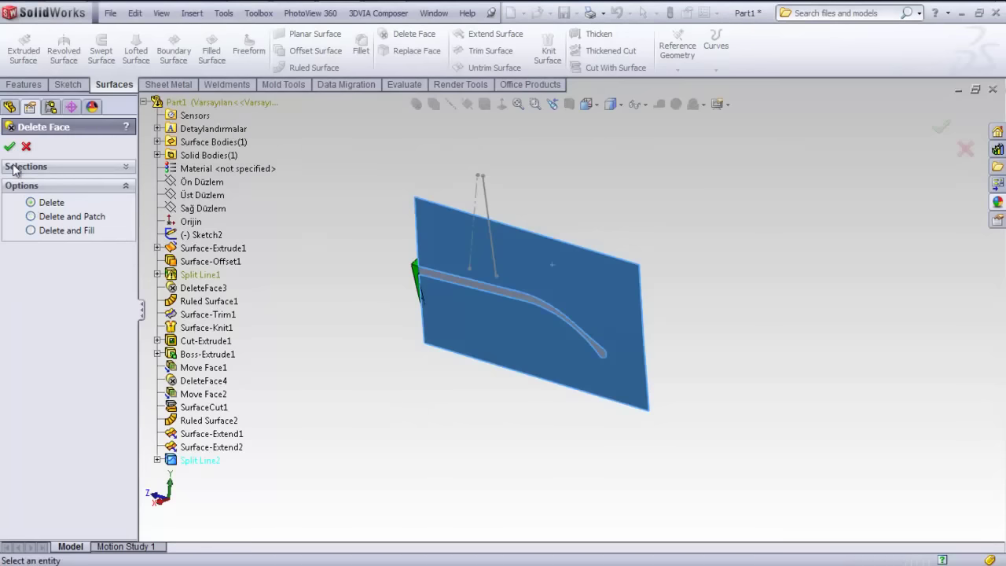
click(10, 146)
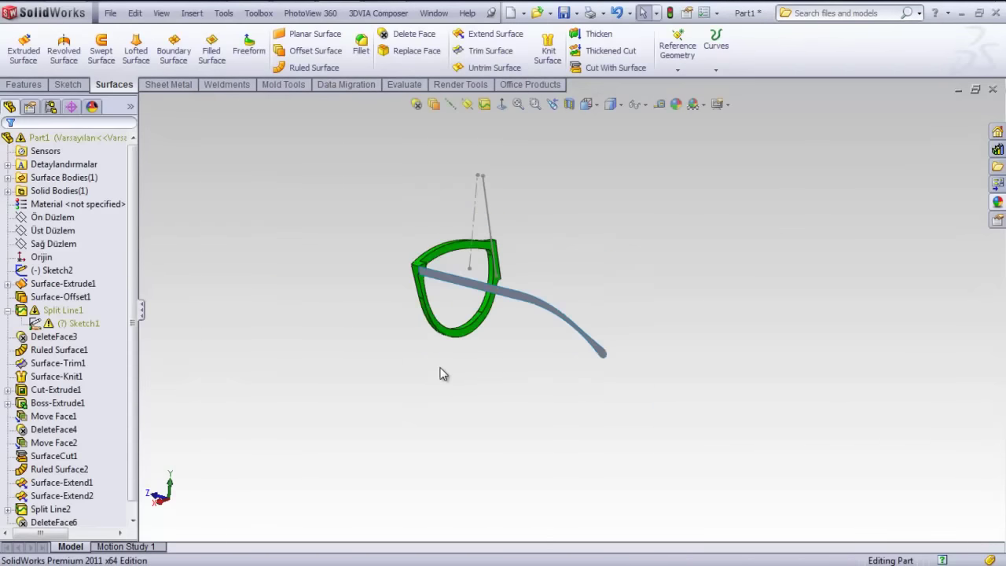
click(522, 107)
click(582, 47)
Step: Thicken the temple surface to 3.50 mm, merged with the frame
scroll(389, 260, up, 5)
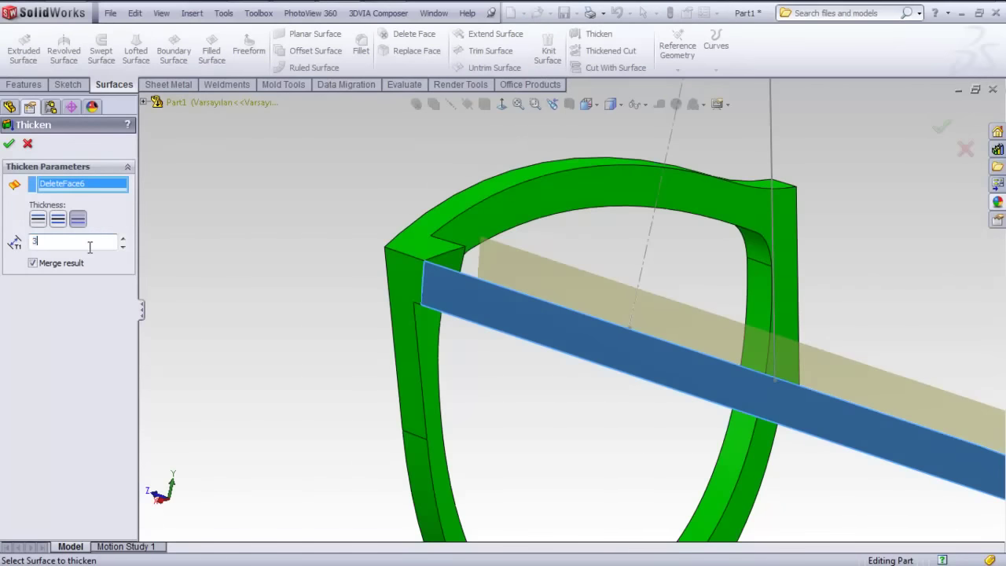
key(Return)
mouse_move(481, 286)
middle_down()
mouse_move(427, 320)
mouse_move(158, 257)
middle_up()
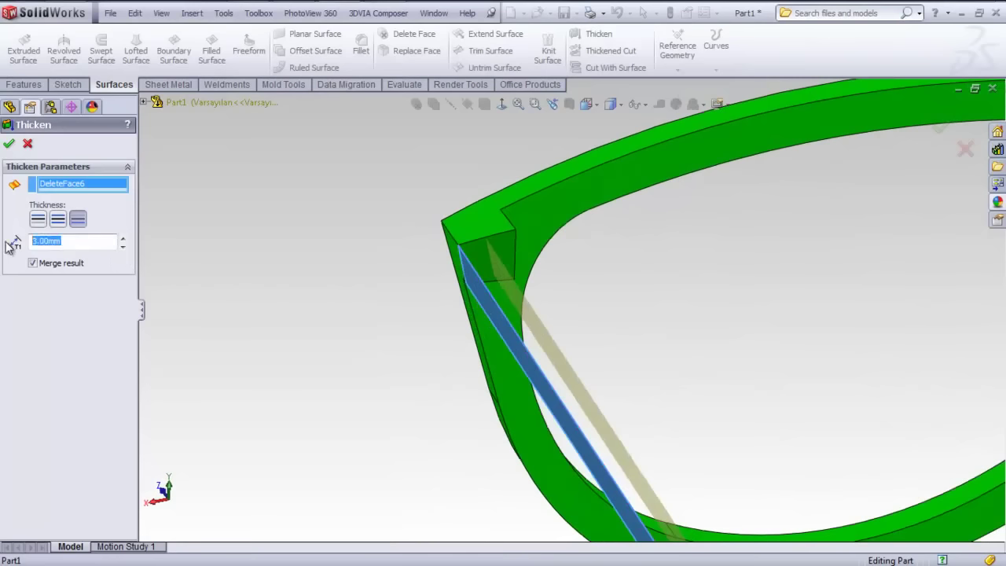
key(Return)
key(Return)
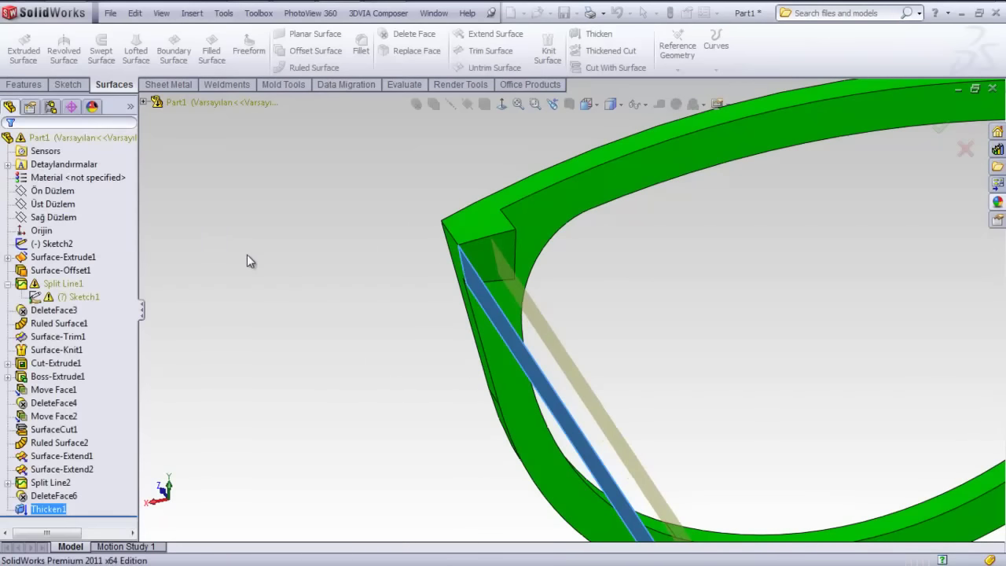
click(47, 508)
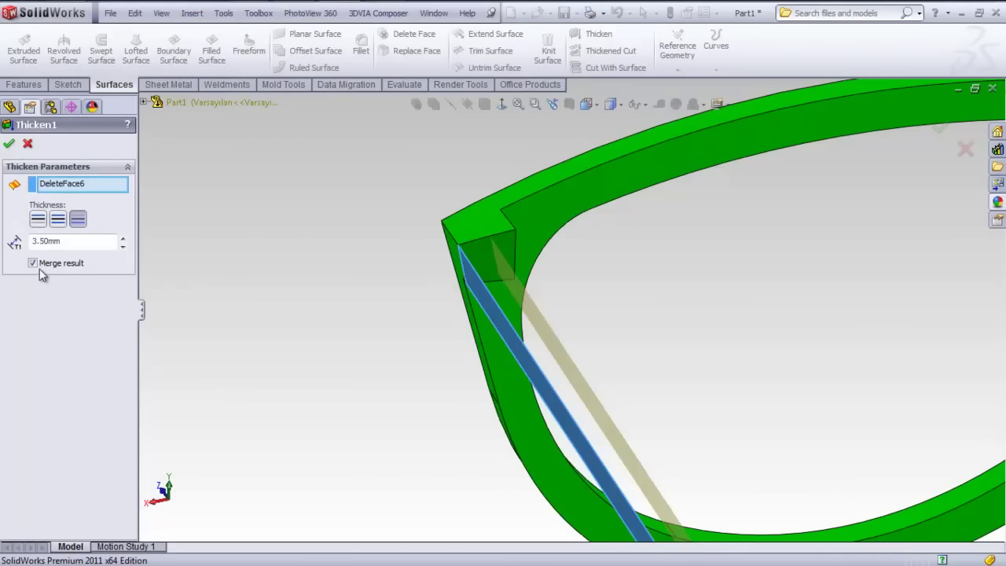
key(Escape)
Step: Orbit around the glasses to inspect the thickened temple arm and select its body
scroll(460, 336, up, 5)
mouse_move(511, 314)
middle_down()
mouse_move(602, 314)
mouse_move(550, 325)
middle_up()
scroll(581, 304, down, 5)
scroll(597, 328, up, 5)
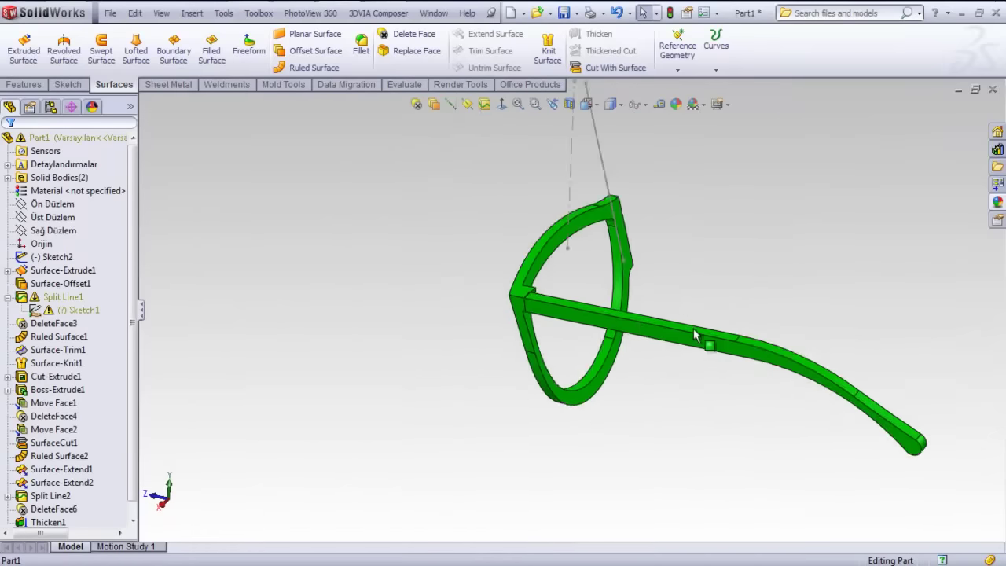
middle_drag(647, 333, 696, 343)
scroll(652, 332, down, 5)
scroll(652, 332, up, 5)
mouse_move(589, 343)
middle_down()
mouse_move(618, 328)
mouse_move(570, 395)
middle_up()
scroll(529, 490, up, 5)
mouse_move(492, 135)
middle_down()
mouse_move(509, 109)
mouse_move(587, 258)
mouse_move(559, 292)
mouse_move(633, 98)
mouse_move(605, 173)
middle_up()
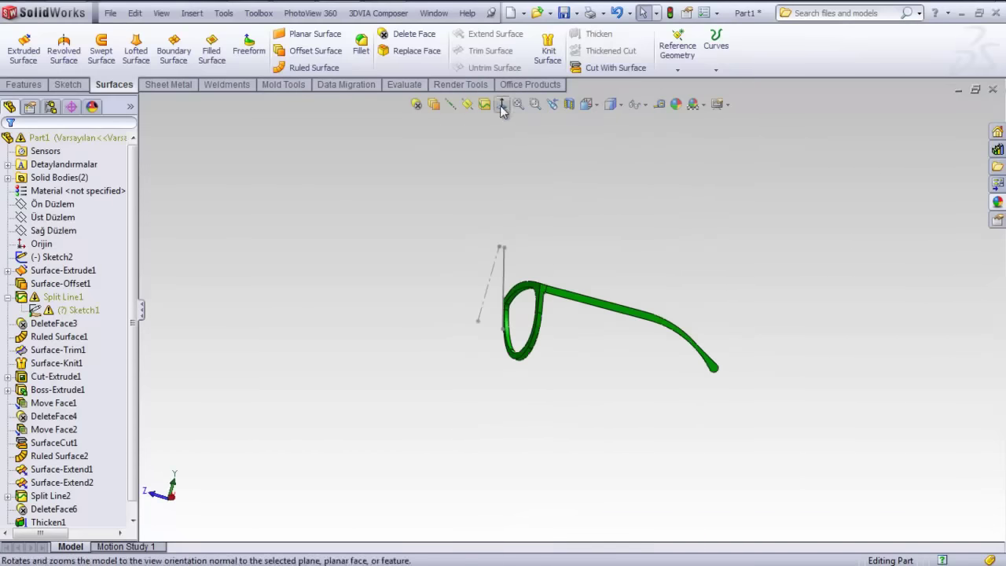
scroll(585, 286, down, 3)
click(524, 378)
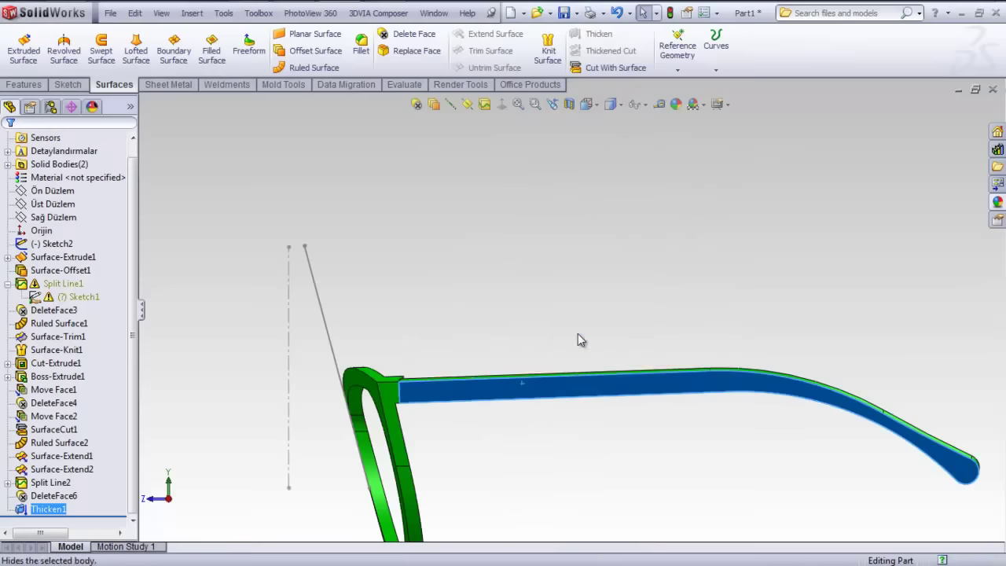
Step: Hide the temple arm body and fillet the hinge-block corner edge at 3 mm
click(577, 339)
mouse_move(480, 360)
middle_down()
mouse_move(292, 312)
mouse_move(341, 272)
middle_up()
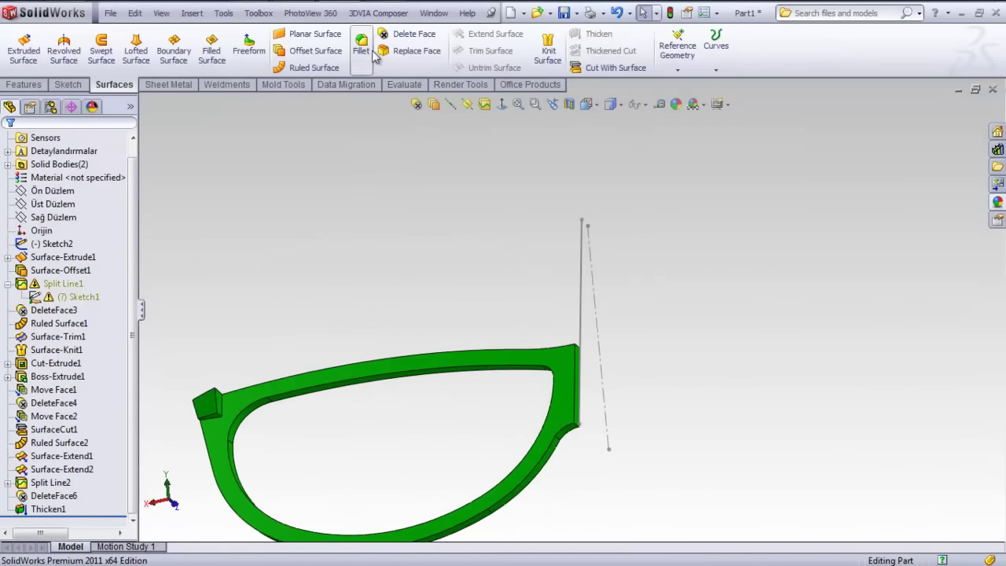
click(372, 49)
scroll(243, 402, down, 2)
scroll(358, 415, down, 5)
click(355, 417)
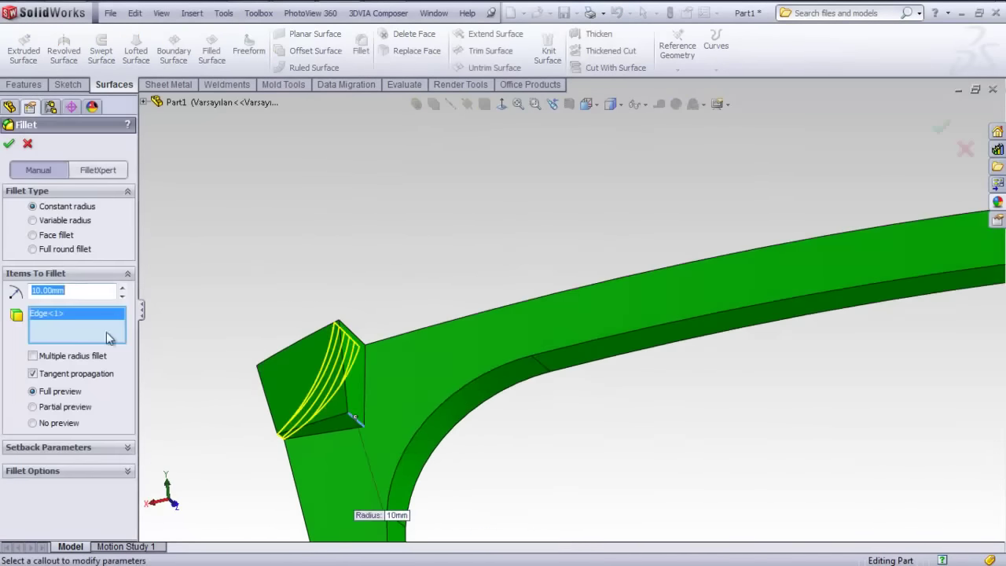
text(3)
key(Return)
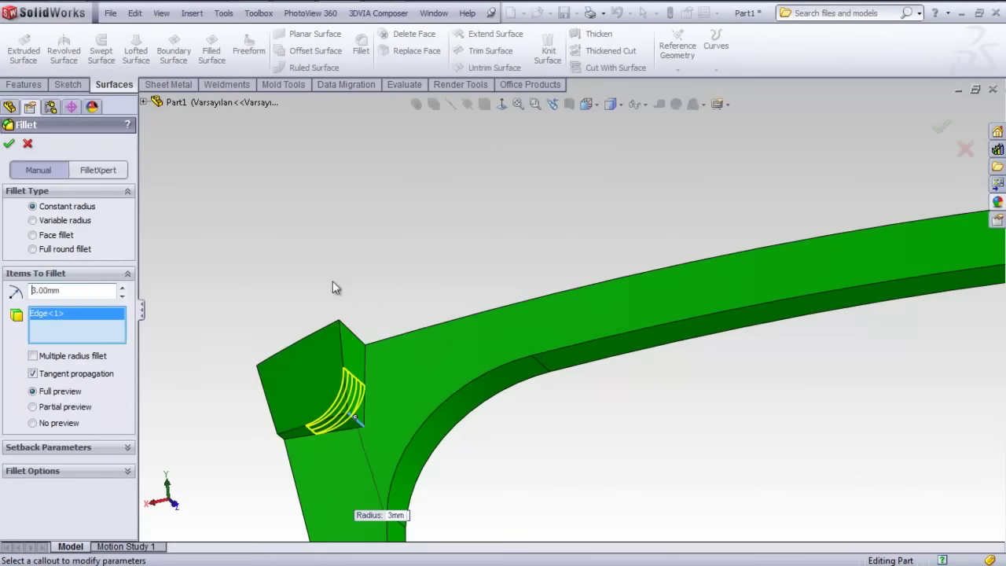
key(Return)
scroll(298, 283, up, 2)
mouse_move(338, 273)
middle_down()
mouse_move(387, 291)
mouse_move(418, 341)
middle_up()
scroll(418, 341, down, 2)
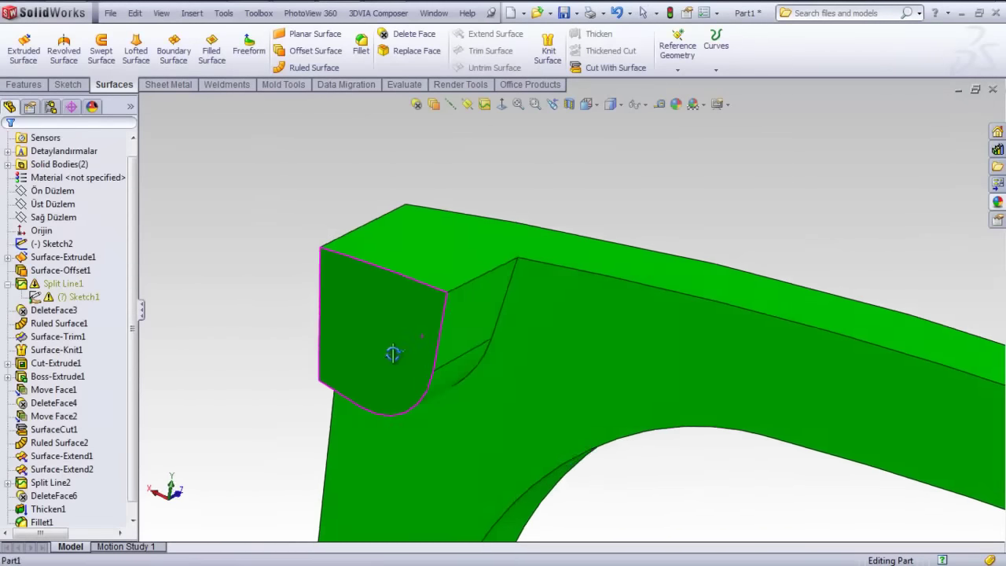
click(363, 52)
mouse_move(489, 317)
middle_down()
mouse_move(478, 199)
mouse_move(292, 248)
middle_up()
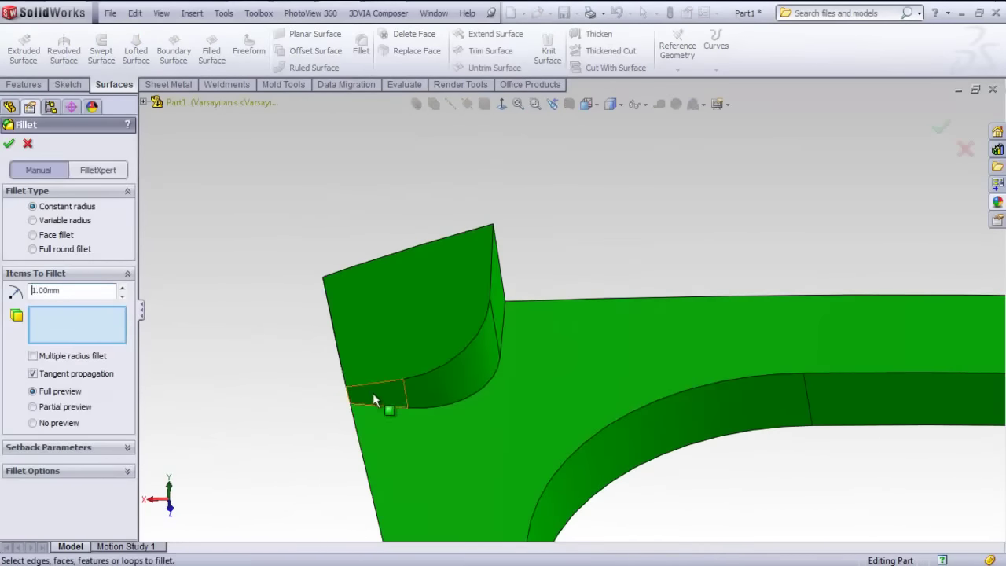
Step: Round the inner hinge corner edge with a 1 mm fillet
click(397, 406)
key(Return)
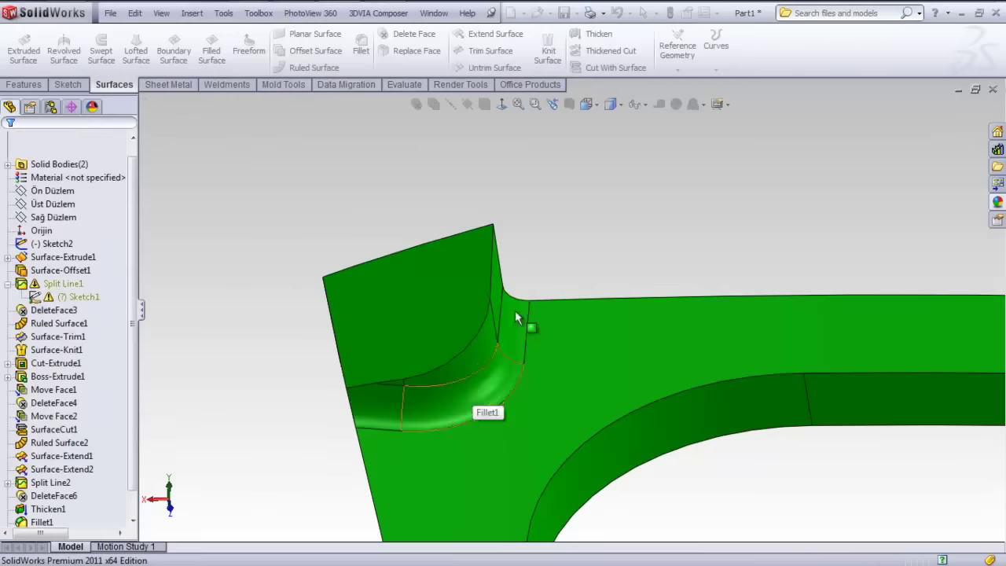
middle_drag(552, 280, 419, 435)
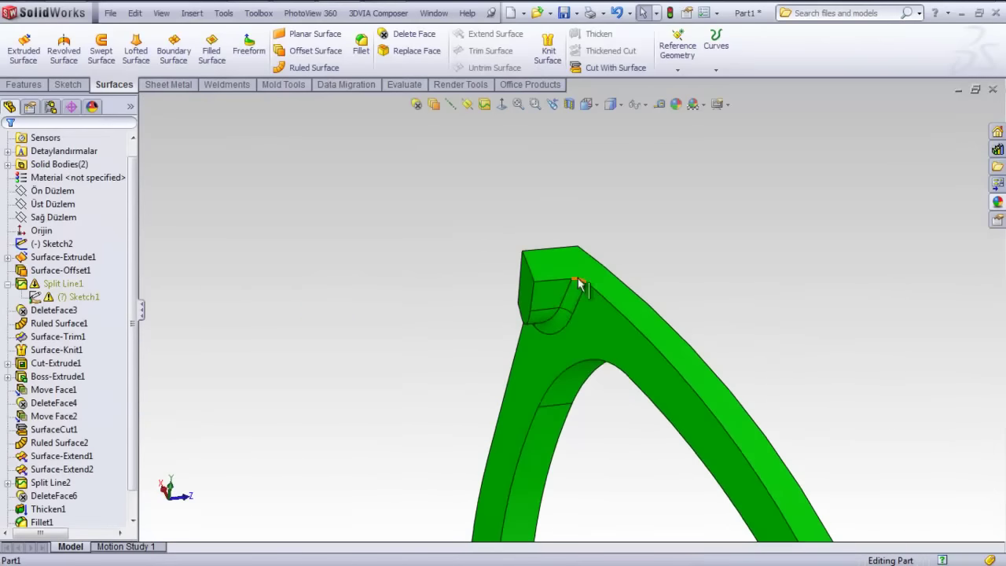
Step: Fillet the rim's top edge, split-line edge and two lower edges at 1 mm
key(Return)
click(612, 277)
mouse_move(616, 276)
middle_down()
mouse_move(604, 291)
mouse_move(474, 242)
middle_up()
scroll(456, 331, down, 3)
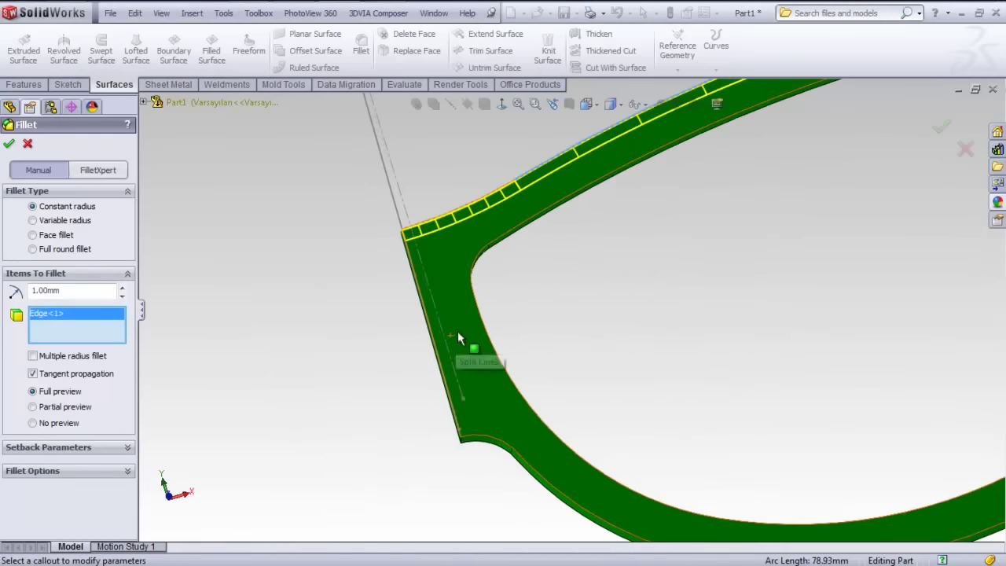
click(492, 432)
scroll(555, 438, up, 3)
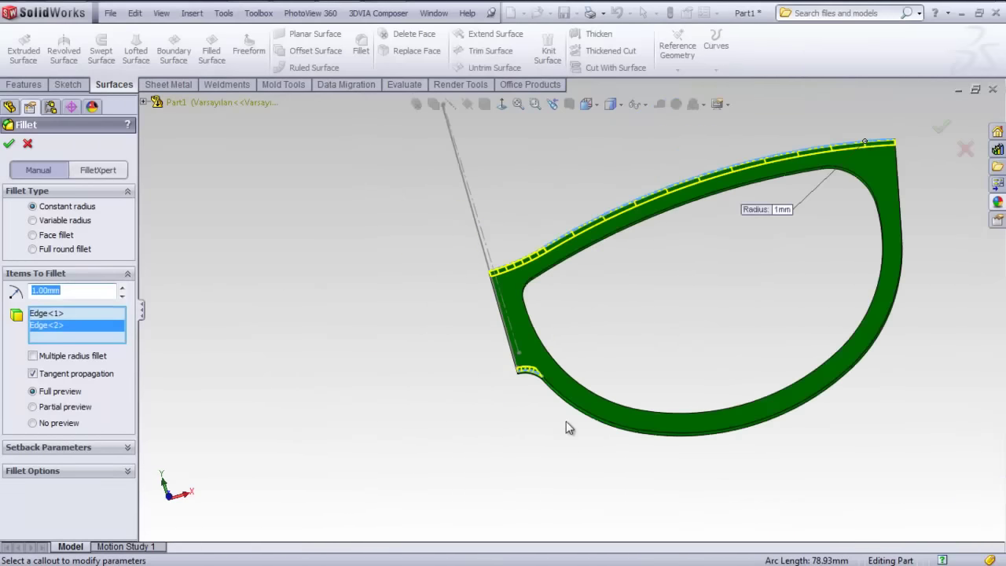
click(582, 414)
click(655, 425)
scroll(691, 442, up, 2)
scroll(741, 213, down, 5)
mouse_move(741, 213)
middle_down()
mouse_move(651, 299)
mouse_move(664, 314)
middle_up()
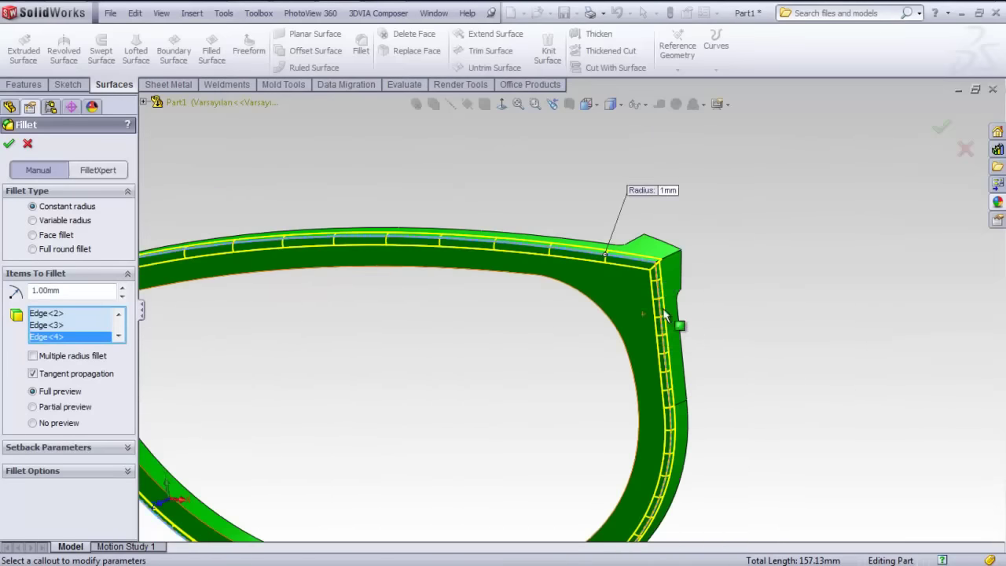
key(Return)
Step: Fillet the hinge-block corner edge at 1 mm
key(Return)
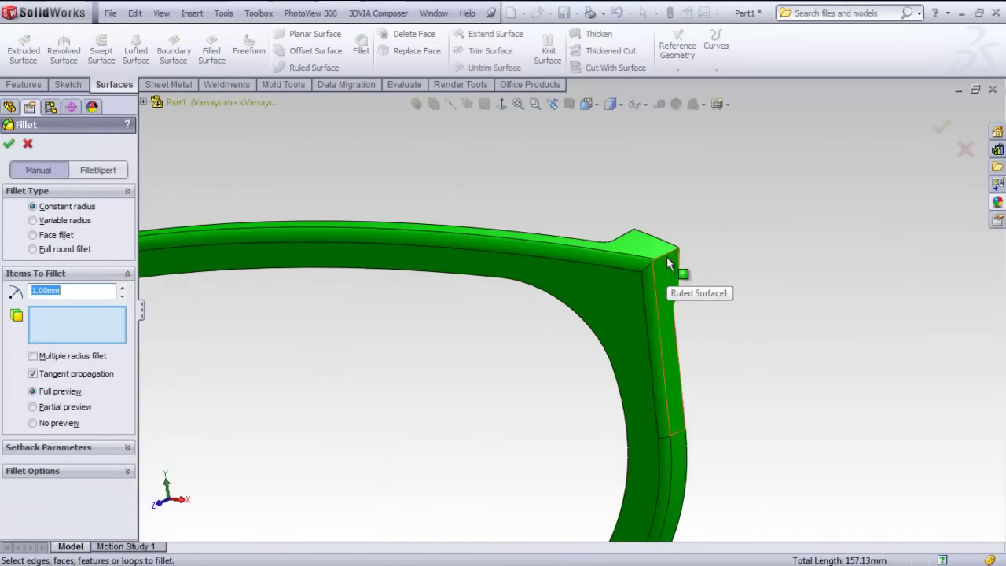
click(666, 259)
key(Return)
scroll(694, 362, up, 5)
mouse_move(695, 362)
middle_down()
mouse_move(597, 362)
mouse_move(579, 332)
mouse_move(411, 293)
mouse_move(348, 251)
mouse_move(375, 407)
middle_up()
scroll(579, 332, down, 5)
scroll(537, 433, up, 4)
middle_drag(678, 423, 687, 399)
key(Return)
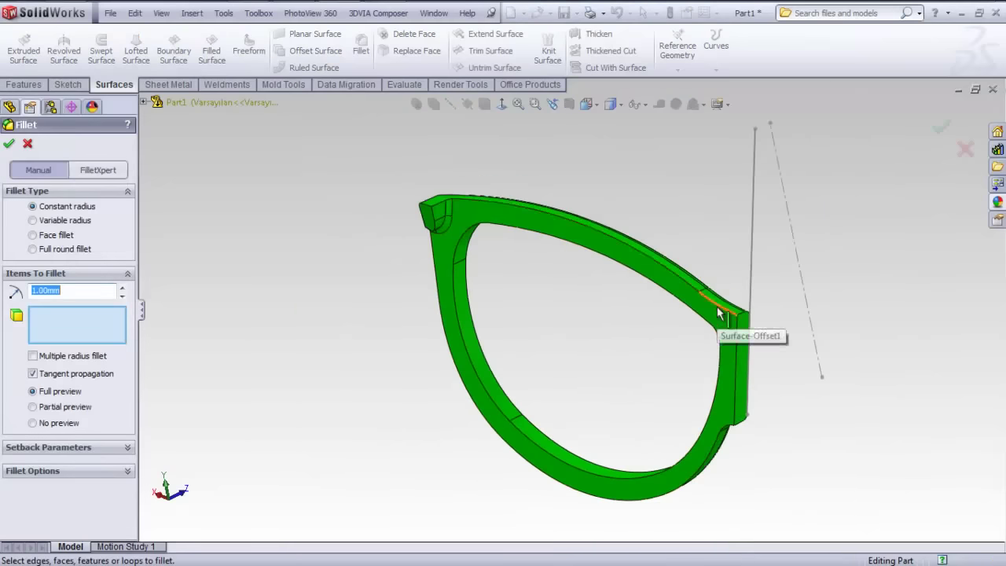
Step: Select the rim's two top edges, left edges and bottom edges for a 1 mm fillet
click(718, 311)
click(670, 279)
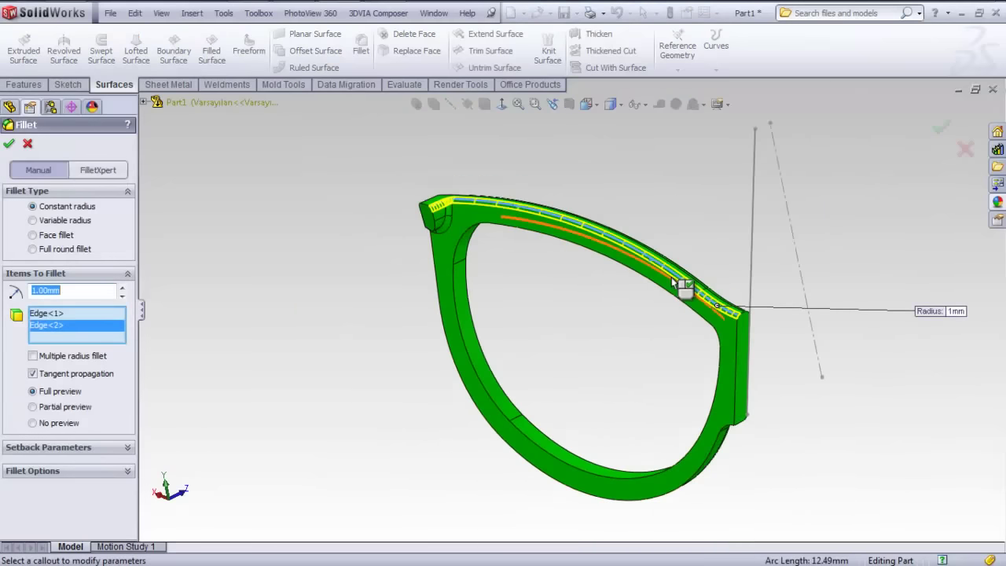
scroll(671, 278, down, 3)
click(317, 252)
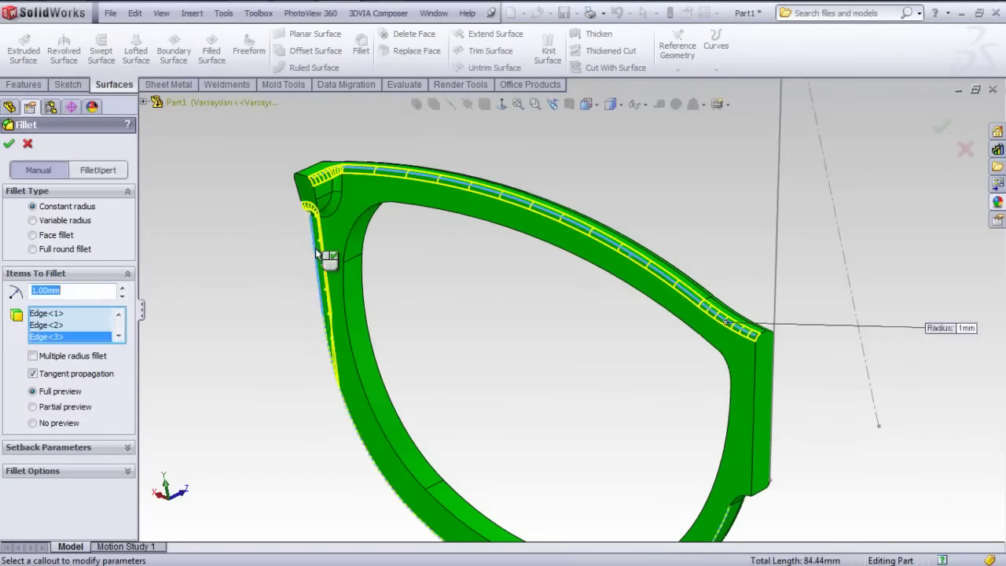
key(z)
click(412, 380)
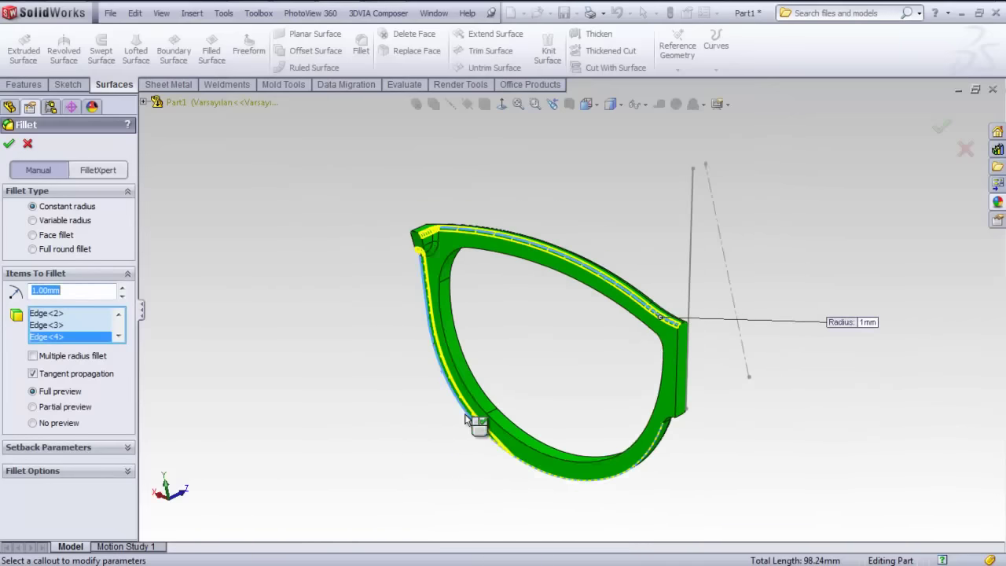
click(537, 471)
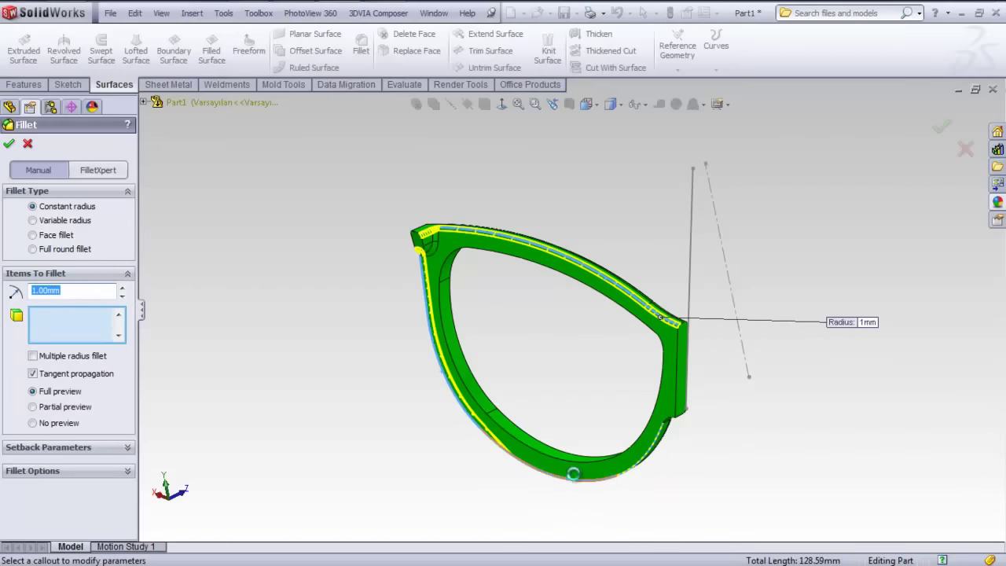
click(644, 466)
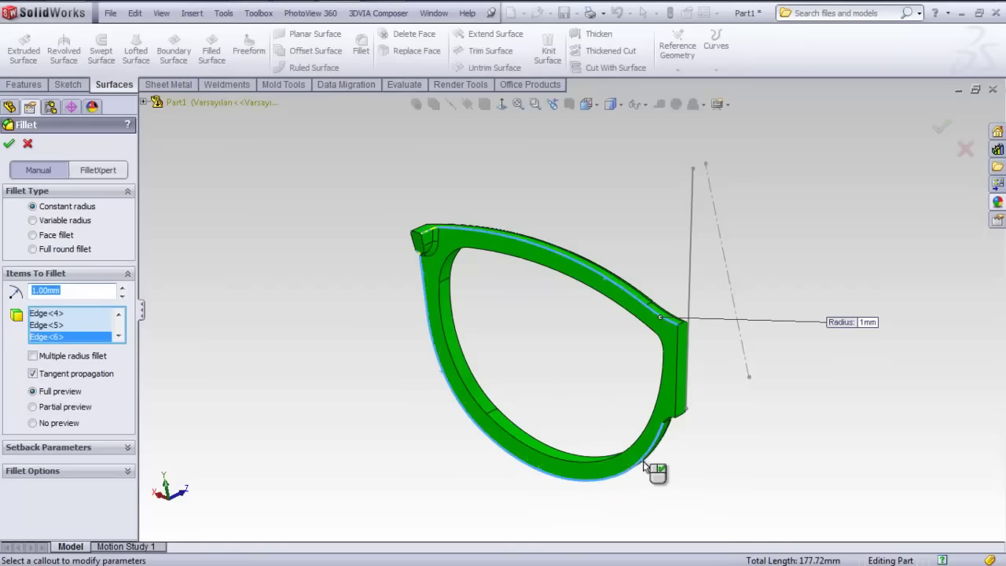
scroll(662, 446, down, 5)
scroll(638, 274, up, 2)
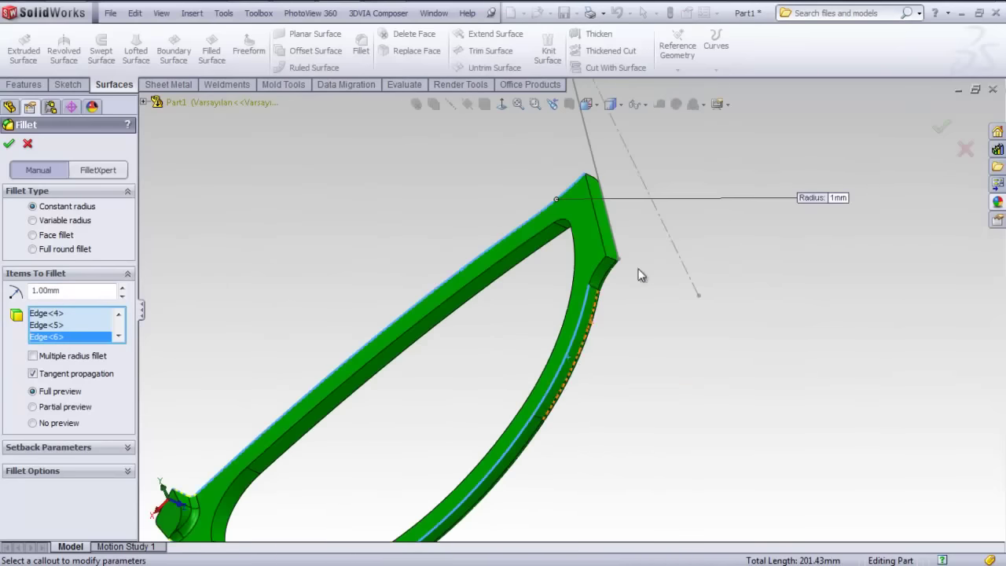
Step: Commit the rim fillet and pick the inner edge near the hinge for another 1 mm fillet
click(556, 393)
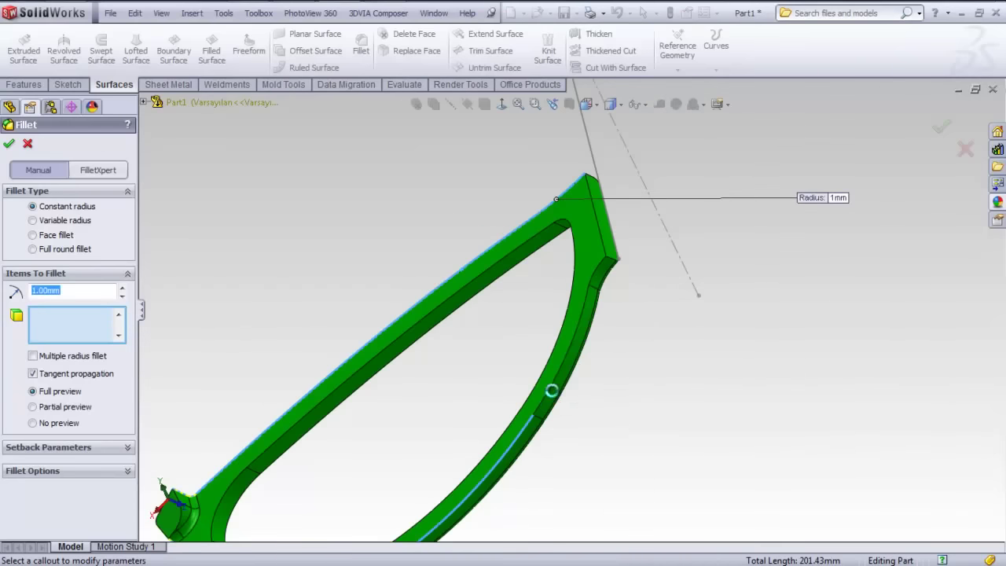
click(595, 275)
click(597, 275)
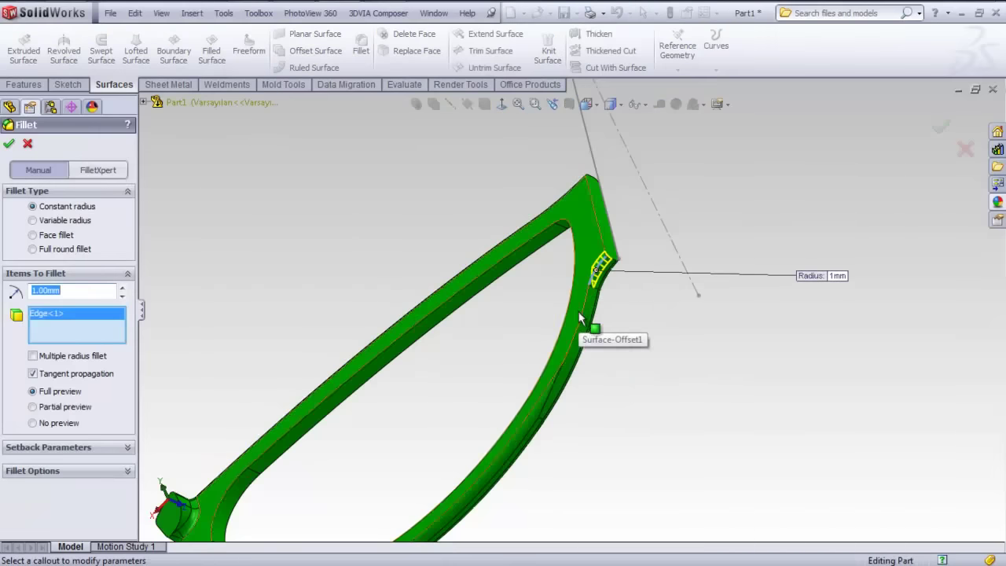
Step: Confirm the pending fillet and orbit to an oblique view of the lens frame
right_click(619, 421)
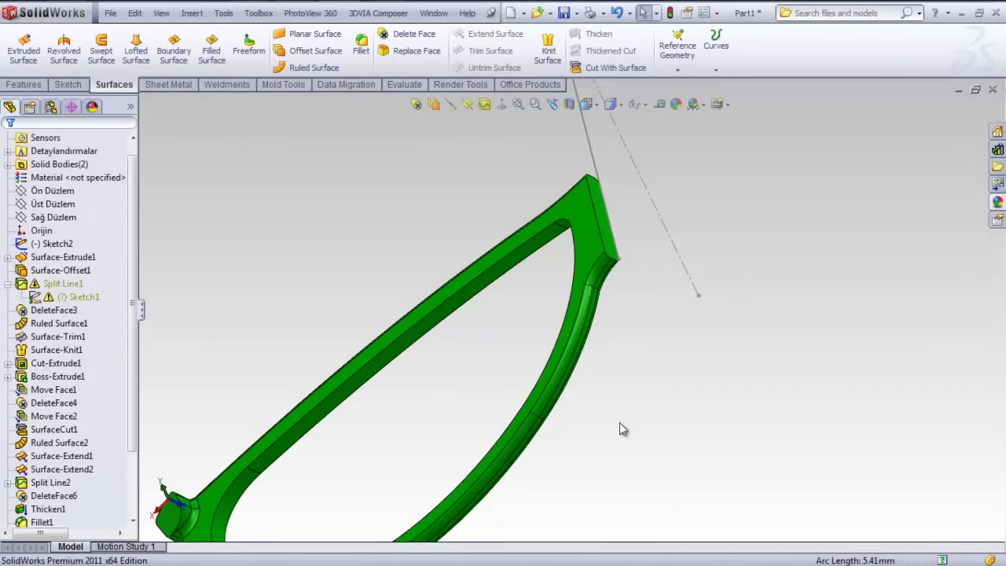
scroll(611, 322, up, 5)
mouse_move(609, 322)
middle_down()
mouse_move(584, 471)
mouse_move(479, 355)
middle_up()
scroll(479, 356, down, 5)
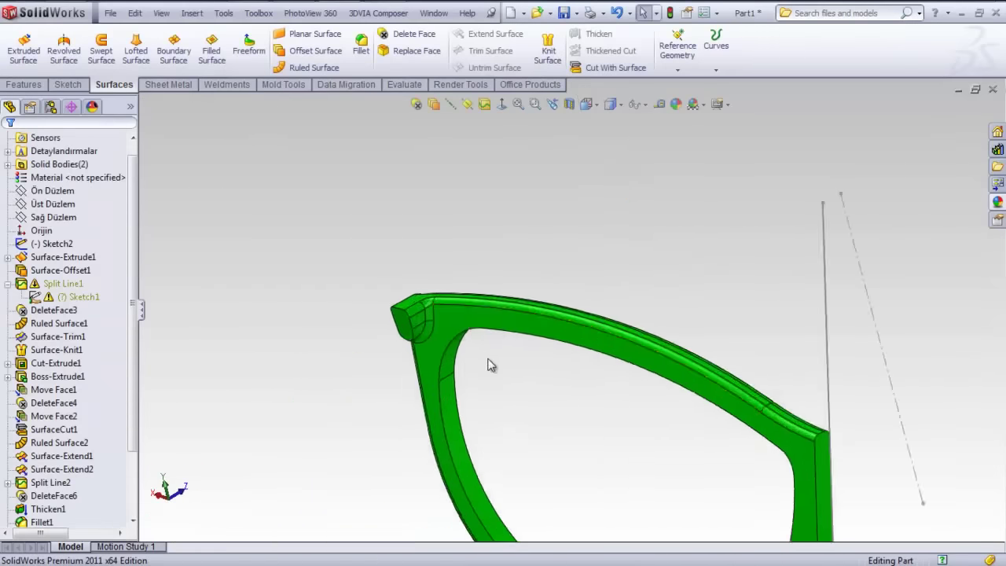
scroll(566, 348, up, 3)
scroll(644, 351, down, 3)
scroll(643, 351, up, 3)
mouse_move(602, 348)
middle_down()
mouse_move(707, 306)
mouse_move(480, 300)
middle_up()
Step: Mirror the lens frame body across the Sağ Düzlem plane
click(51, 191)
click(224, 169)
scroll(225, 170, up, 2)
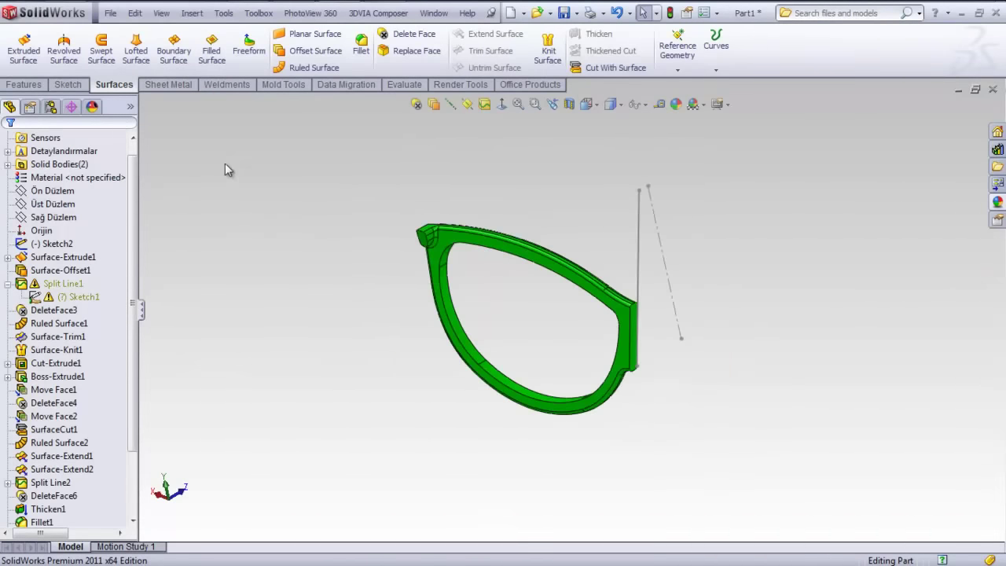
click(24, 84)
click(503, 63)
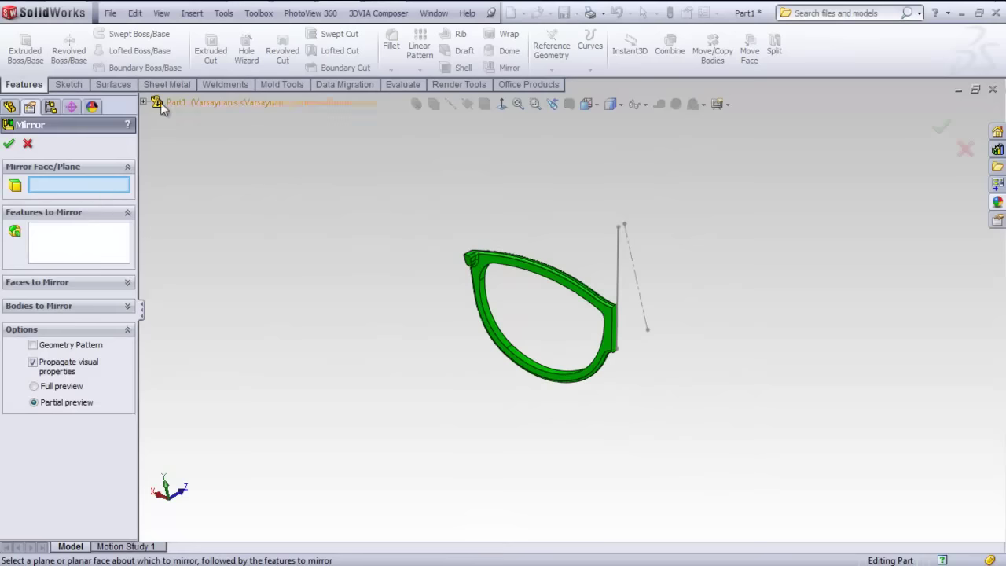
click(161, 103)
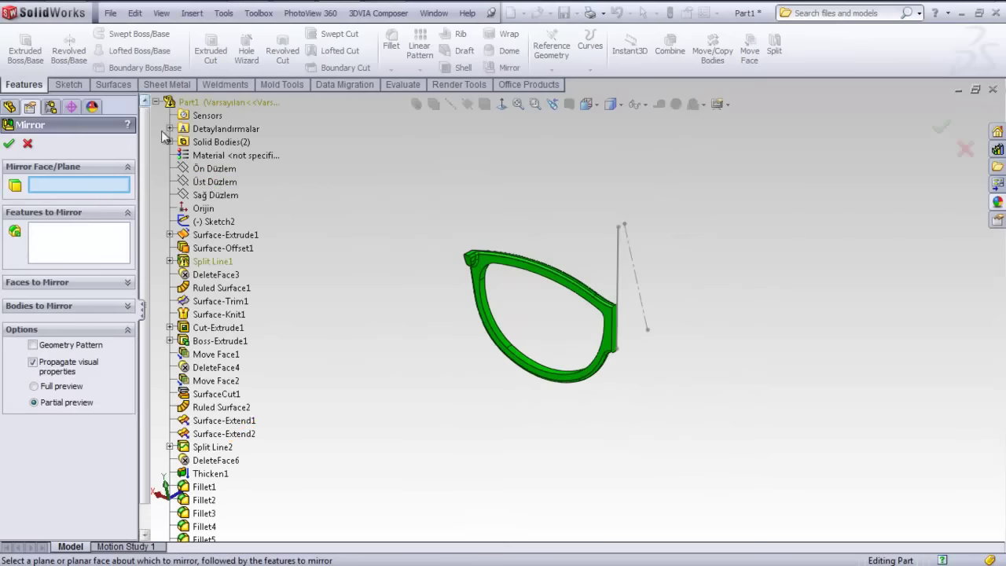
click(220, 195)
middle_drag(444, 289, 528, 298)
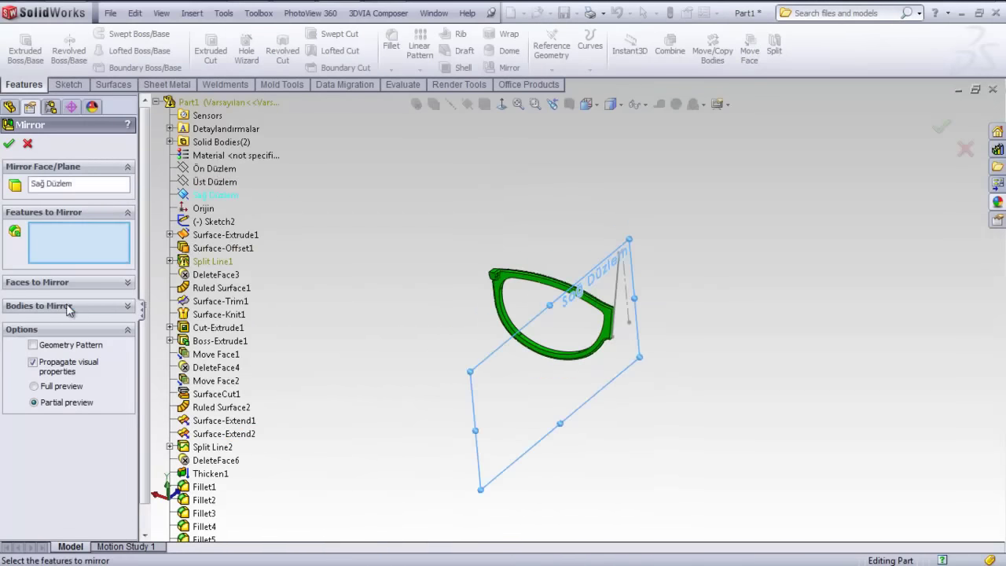
click(69, 308)
click(505, 272)
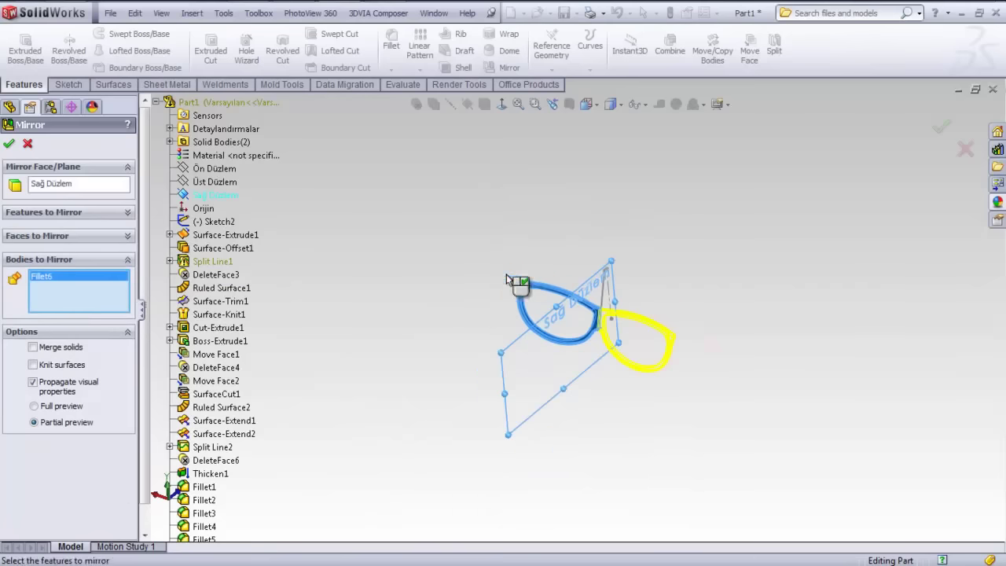
key(Return)
Step: Combine the original and mirrored frame bodies into one body
click(664, 48)
scroll(600, 314, down, 5)
click(530, 395)
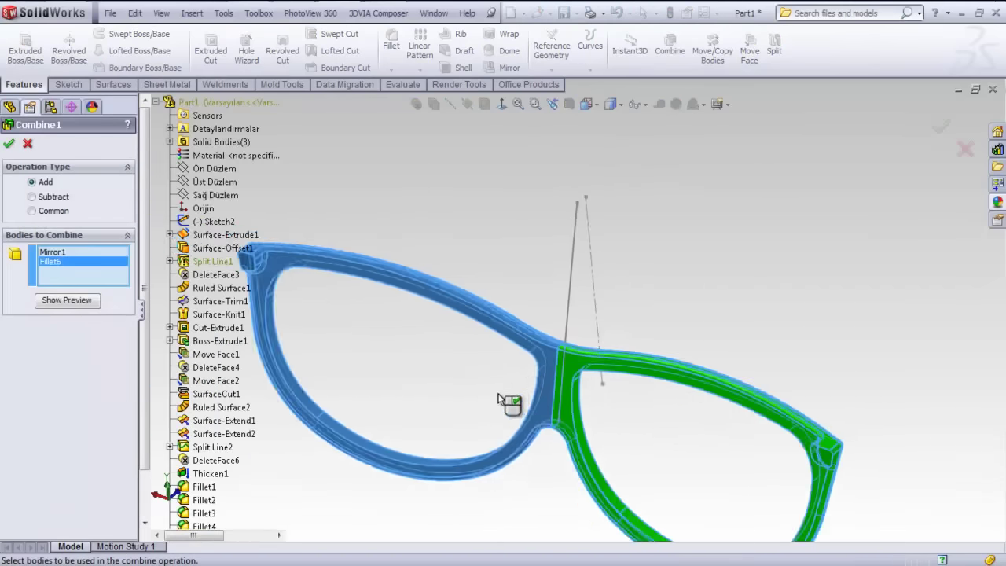
click(10, 146)
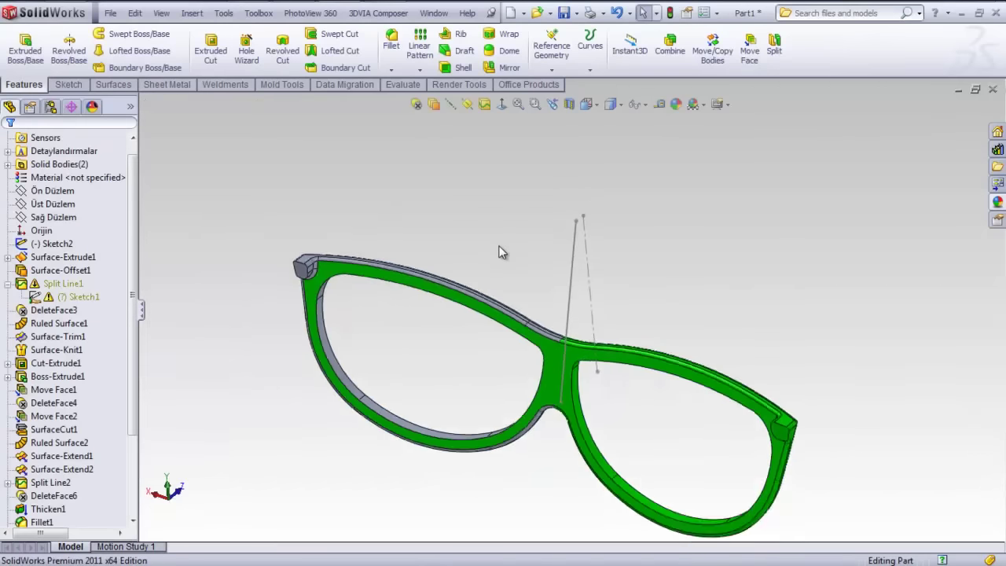
Step: Delete the existing 'color' appearance from the part's Appearances list
click(53, 176)
click(92, 107)
click(41, 183)
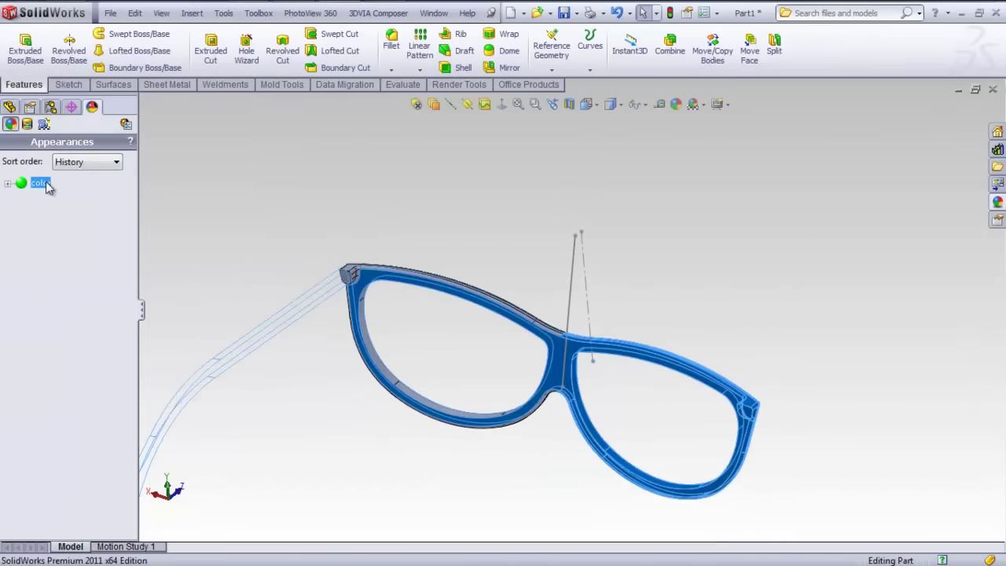
key(Delete)
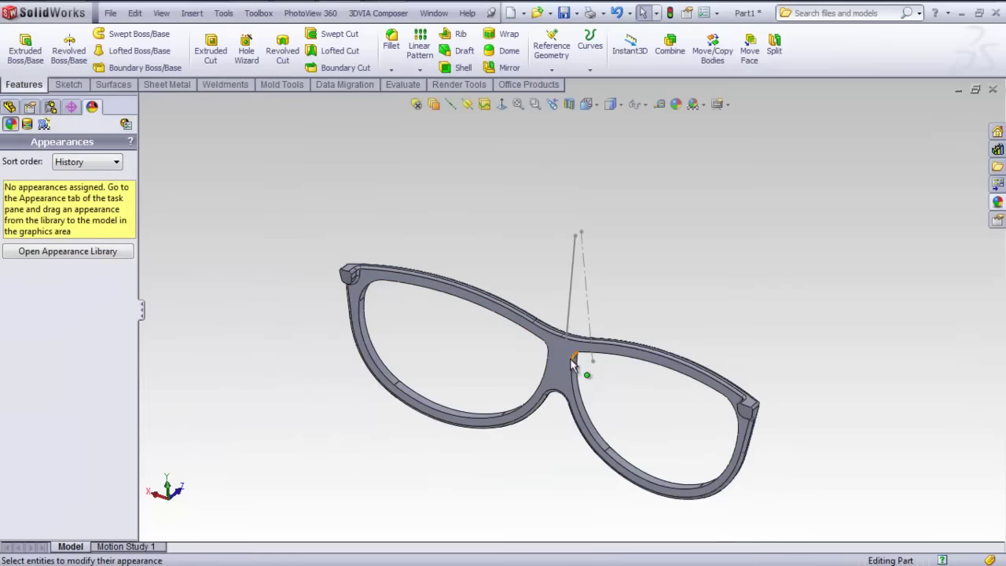
Step: Apply a green part colour to the whole glasses frame
right_click(570, 358)
right_click(554, 354)
right_click(534, 334)
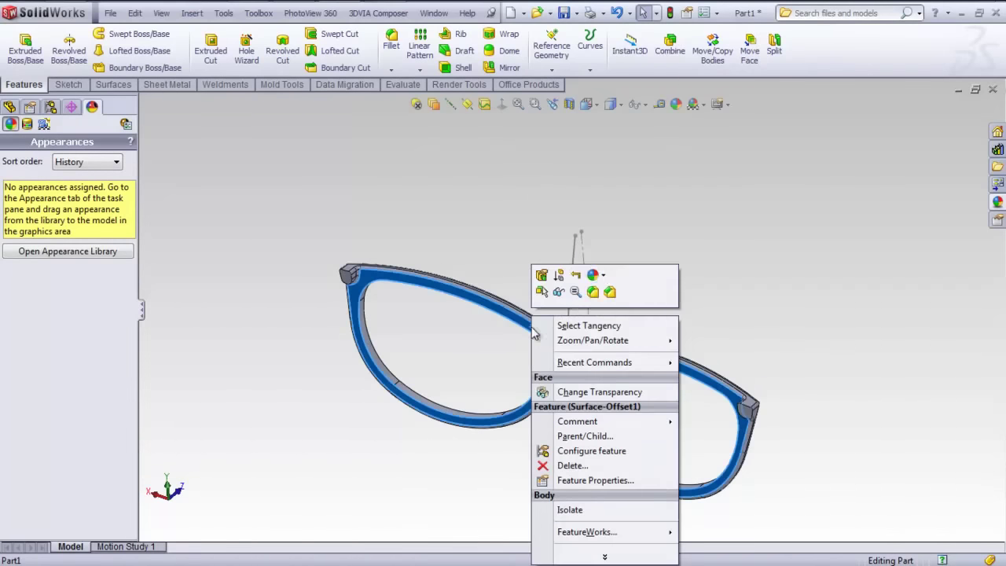
click(592, 276)
click(613, 343)
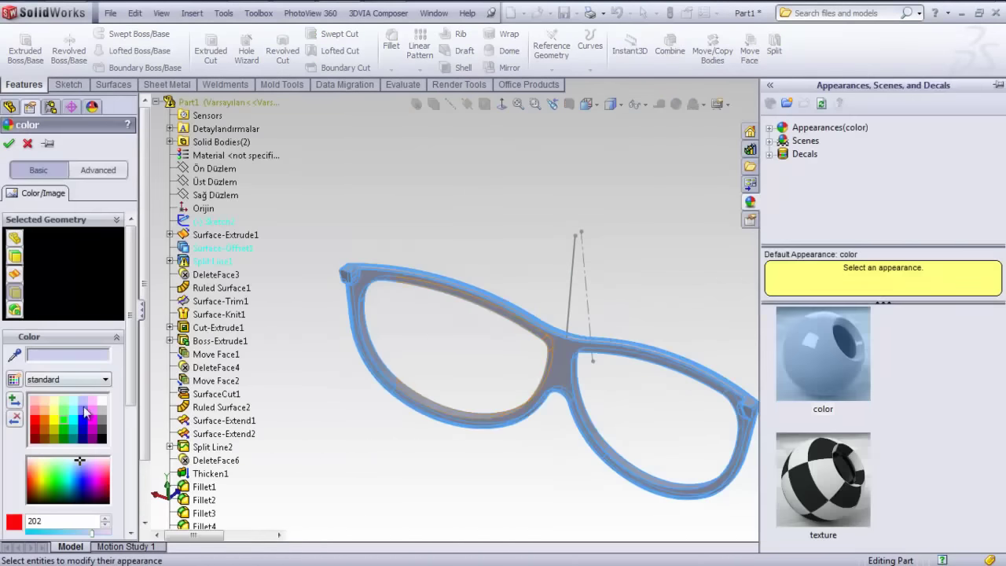
click(63, 418)
key(Return)
click(10, 108)
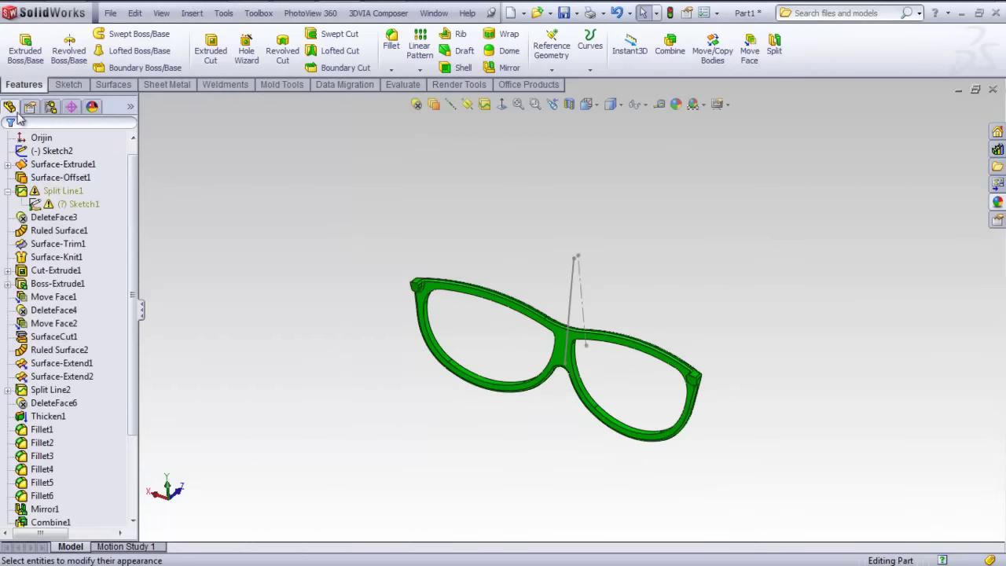
scroll(71, 236, up, 5)
Step: Locate the Thicken1 temple arm body in the solid bodies list and orbit near the hinge
click(8, 177)
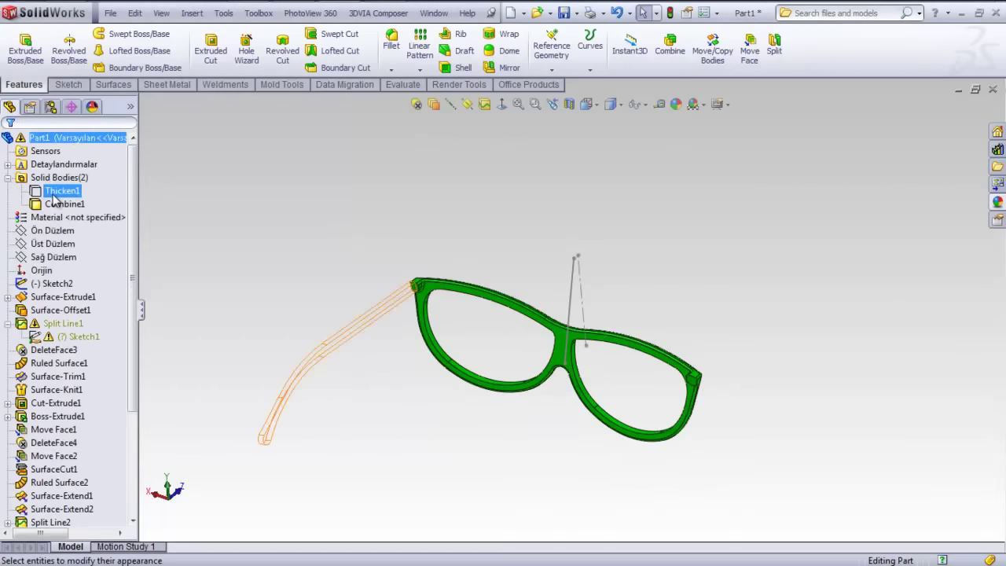
click(61, 190)
click(489, 267)
scroll(417, 285, down, 8)
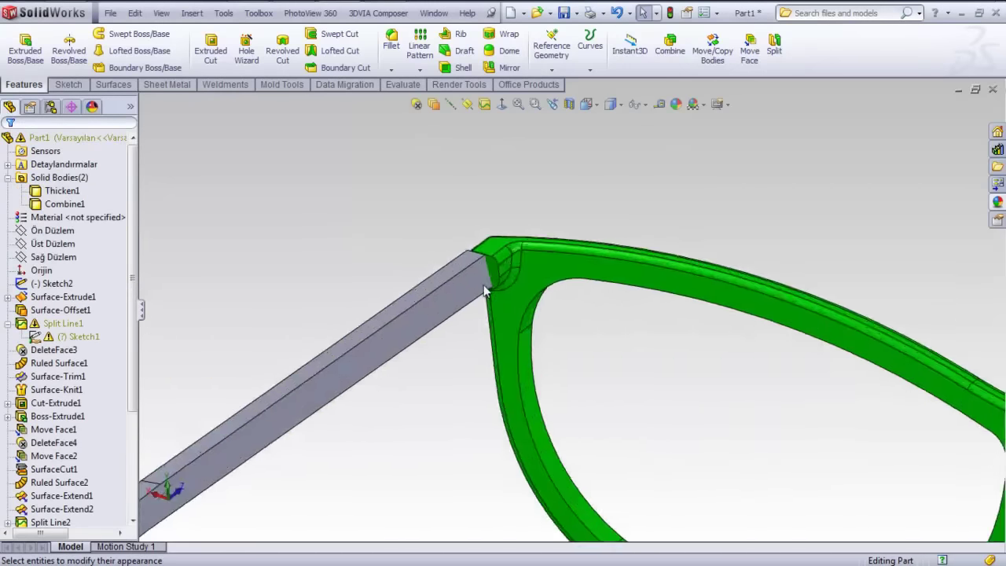
mouse_move(526, 272)
middle_down()
mouse_move(639, 296)
mouse_move(528, 275)
middle_up()
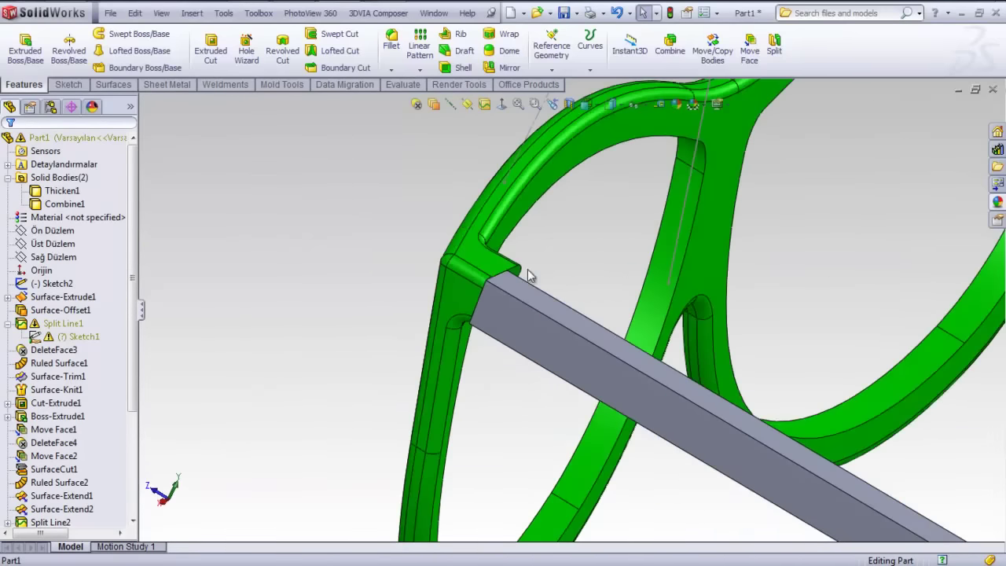
Step: Fillet the temple arm's long edge at 1 mm, creating Fillet8
click(390, 43)
click(528, 309)
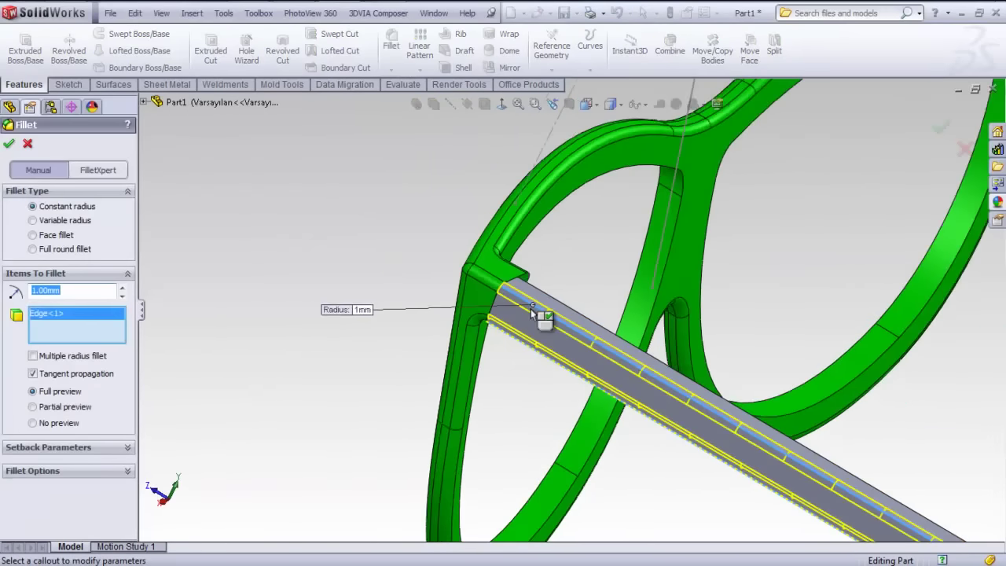
click(532, 314)
mouse_move(522, 303)
middle_down()
mouse_move(543, 304)
mouse_move(406, 278)
mouse_move(547, 306)
middle_up()
click(553, 307)
scroll(566, 338, up, 2)
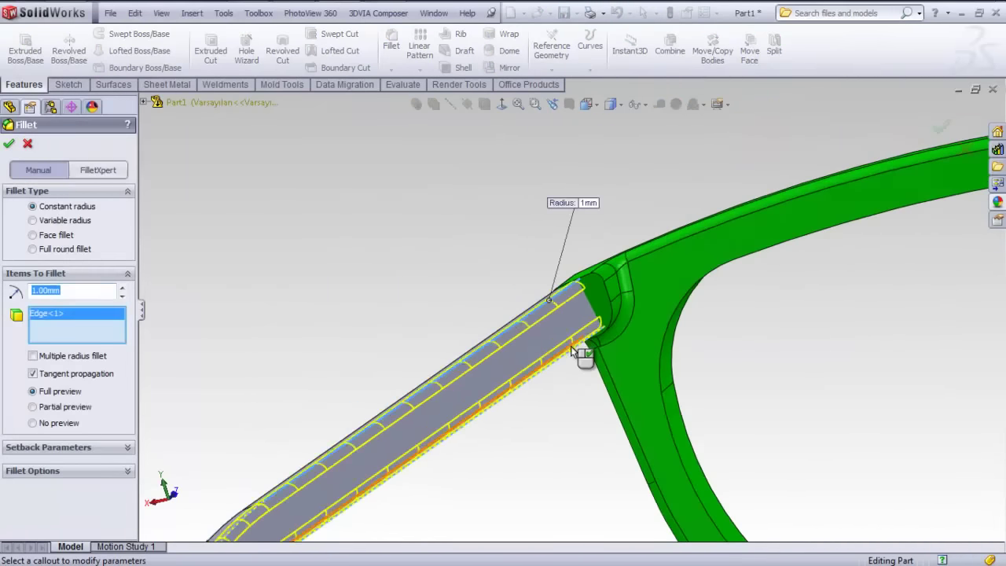
scroll(543, 404, up, 2)
key(Return)
scroll(511, 444, up, 3)
scroll(501, 442, down, 3)
scroll(608, 305, up, 2)
scroll(682, 194, up, 1)
Step: Colour the temple arm body green
right_click(697, 161)
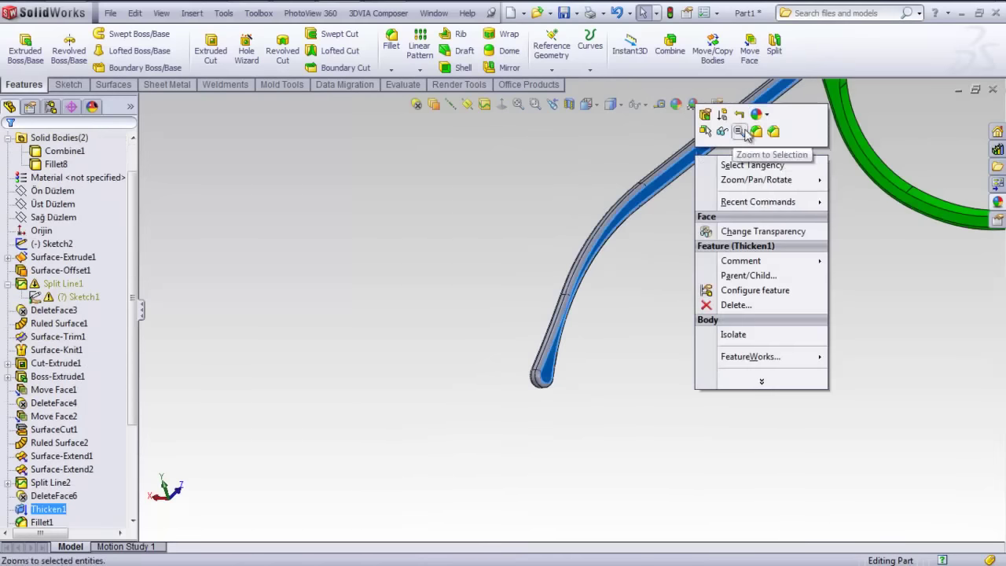
click(760, 112)
click(781, 181)
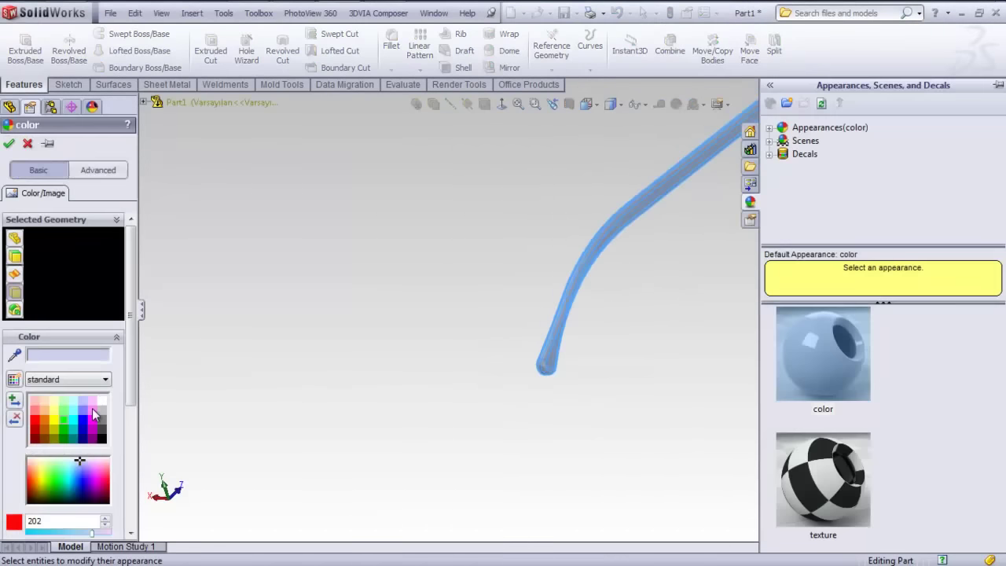
click(69, 423)
click(9, 143)
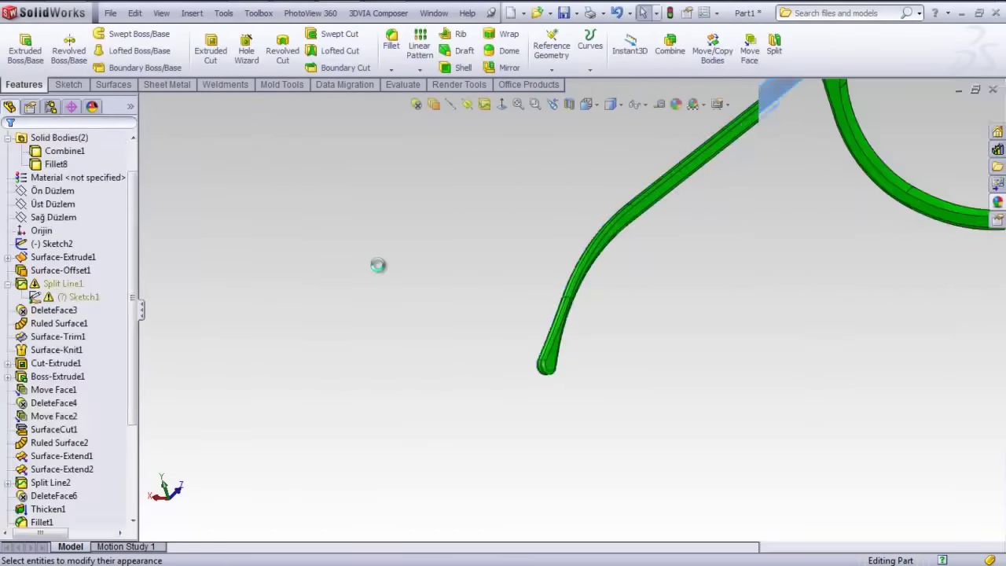
Step: Mirror the temple arm body across Sağ Düzlem and view the glasses from the front
click(53, 217)
click(506, 68)
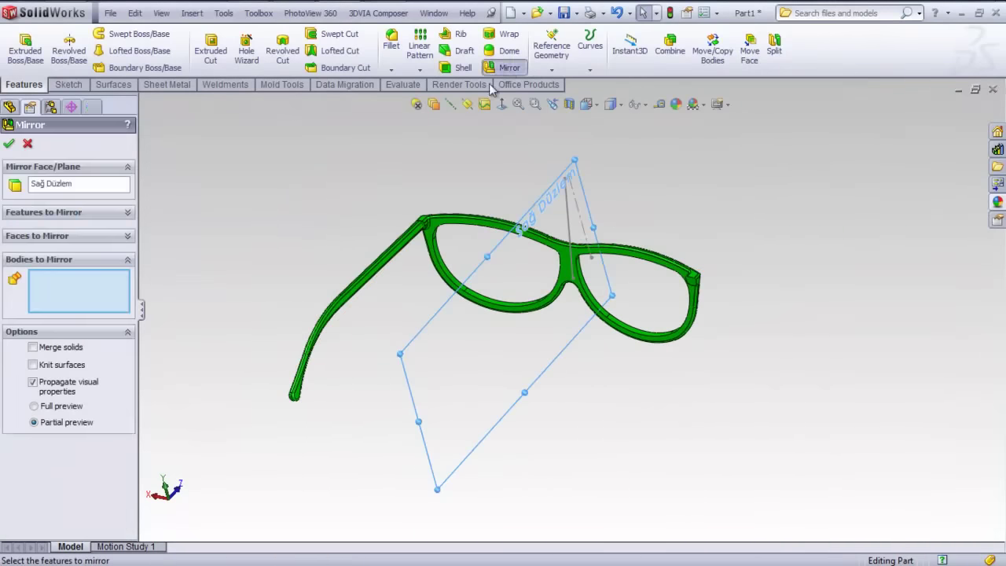
click(383, 259)
right_click(384, 264)
mouse_move(399, 326)
middle_down()
mouse_move(417, 350)
mouse_move(478, 209)
mouse_move(445, 199)
middle_up()
click(501, 107)
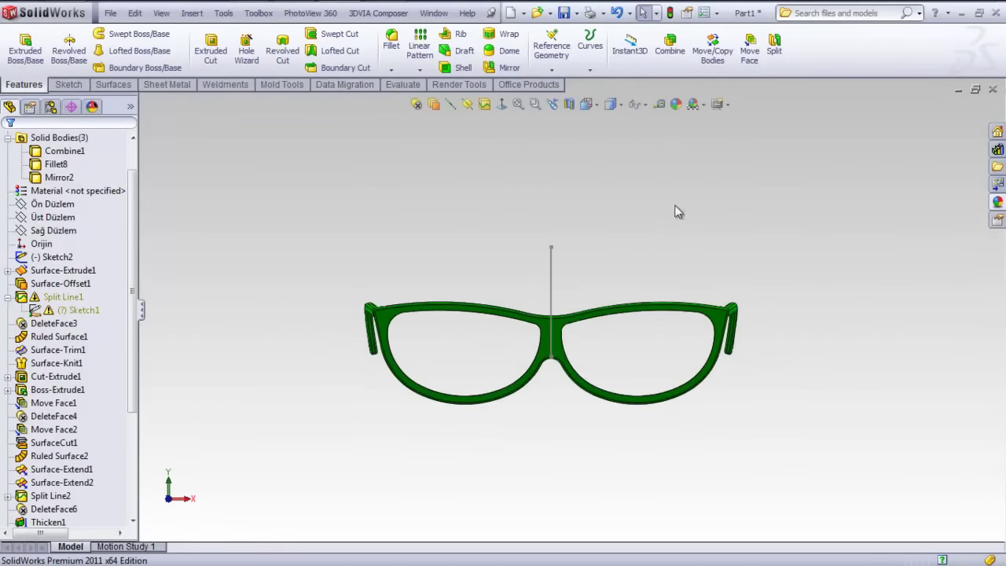
Step: Apply the Reflective Floor scene and zoom to fit the glasses
click(707, 106)
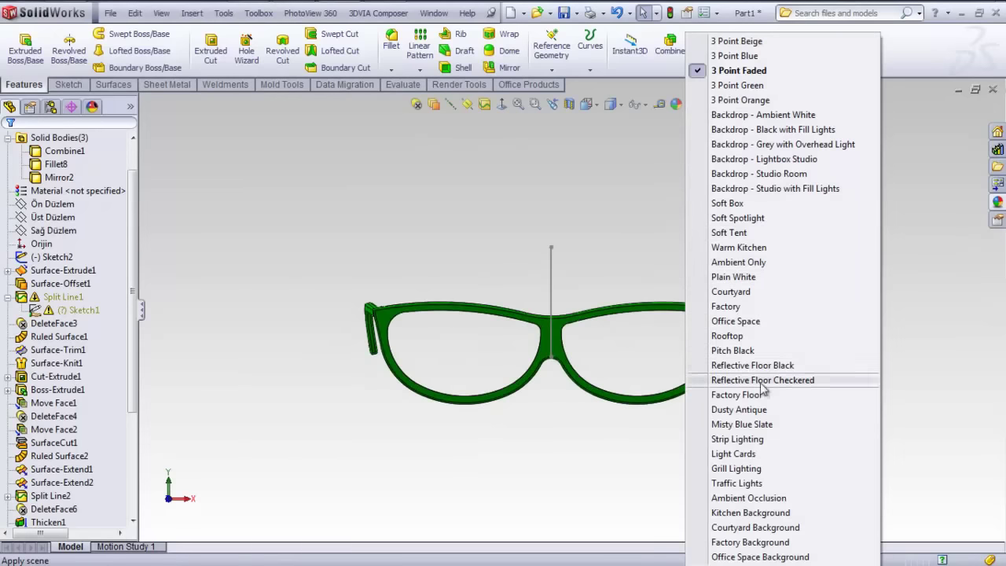
click(746, 397)
mouse_move(619, 348)
middle_down()
mouse_move(573, 341)
mouse_move(520, 359)
mouse_move(505, 406)
mouse_move(439, 403)
mouse_move(594, 359)
middle_up()
scroll(595, 359, up, 3)
scroll(602, 319, up, 1)
click(516, 106)
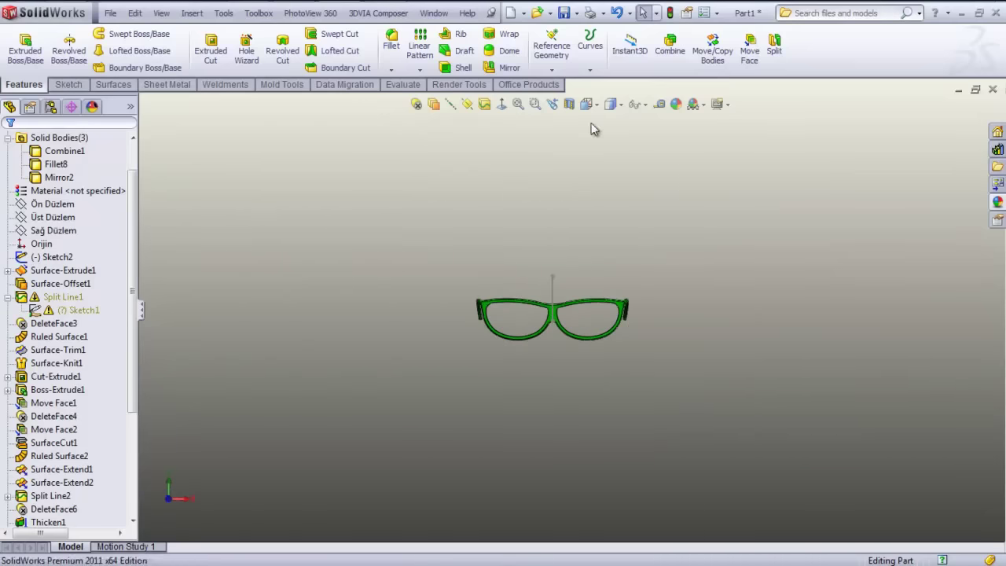
Step: Turn on shadows in shaded mode and perspective display
click(702, 106)
click(726, 105)
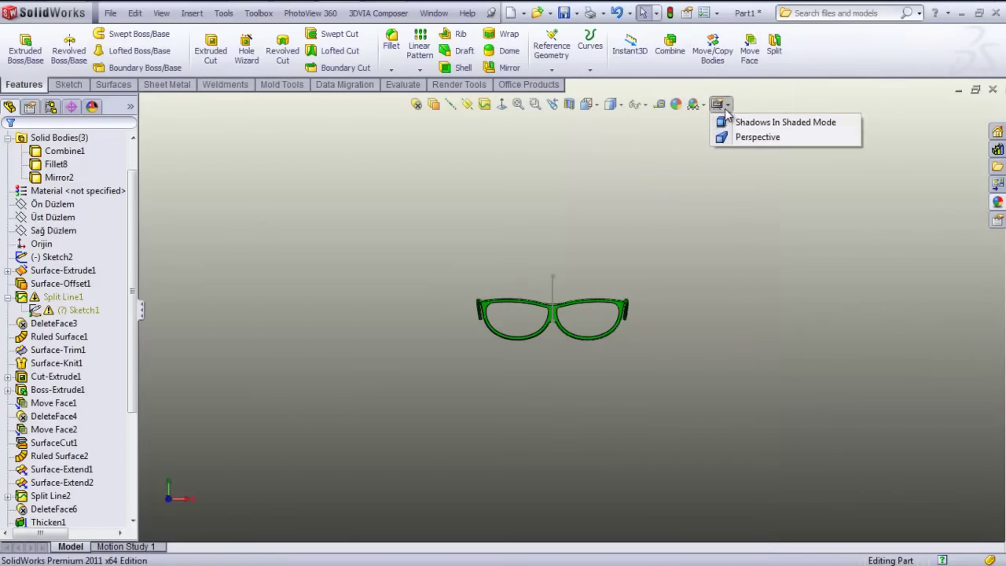
click(740, 124)
click(726, 105)
click(746, 134)
scroll(556, 314, down, 5)
Step: Reorient the glasses to a standard view and orbit toward a lens
mouse_move(557, 313)
middle_down()
mouse_move(506, 357)
mouse_move(527, 330)
middle_up()
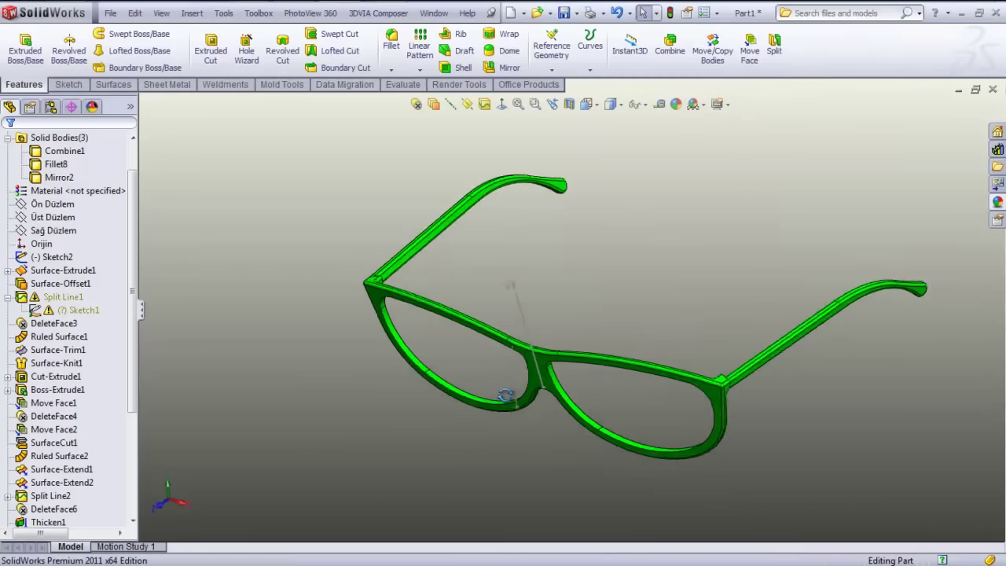
scroll(541, 126, up, 3)
click(602, 109)
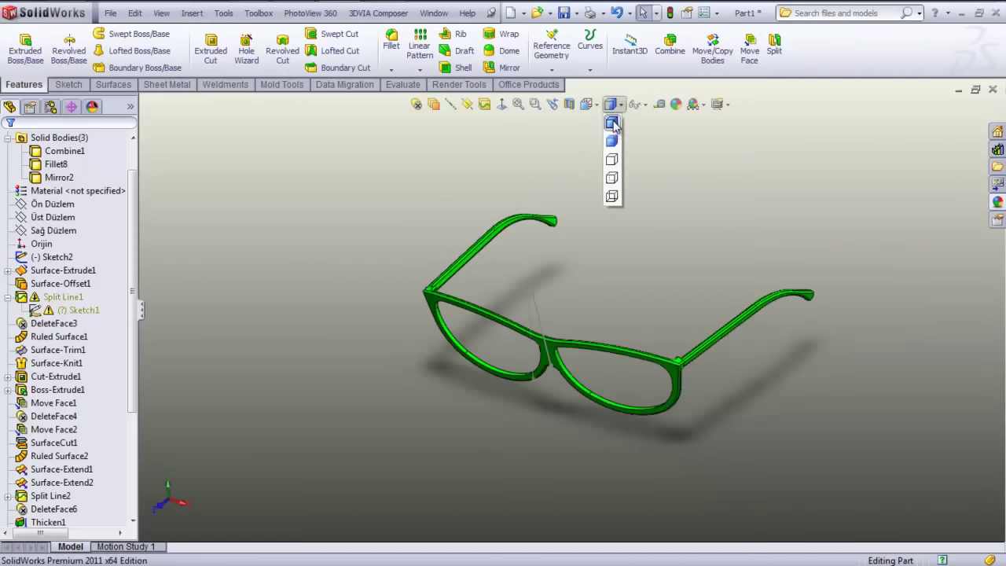
click(612, 152)
mouse_move(625, 326)
middle_down()
mouse_move(602, 198)
mouse_move(550, 243)
mouse_move(579, 287)
middle_up()
scroll(545, 311, down, 4)
scroll(547, 317, up, 3)
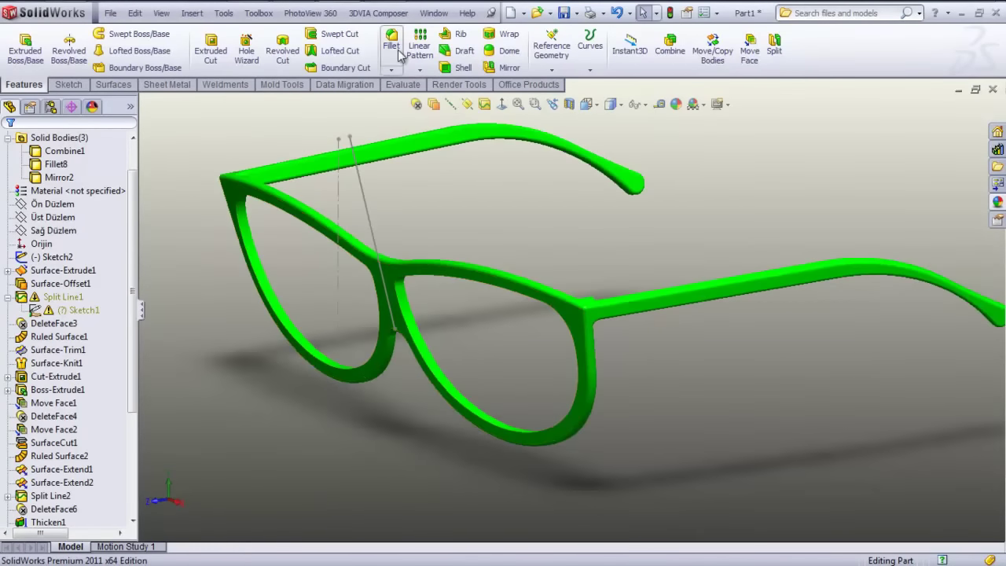
Step: Fillet the inner faces of both lens openings at 0.25 mm, then view Normal To the front
click(391, 41)
scroll(144, 295, down, 3)
text(0.25mm)
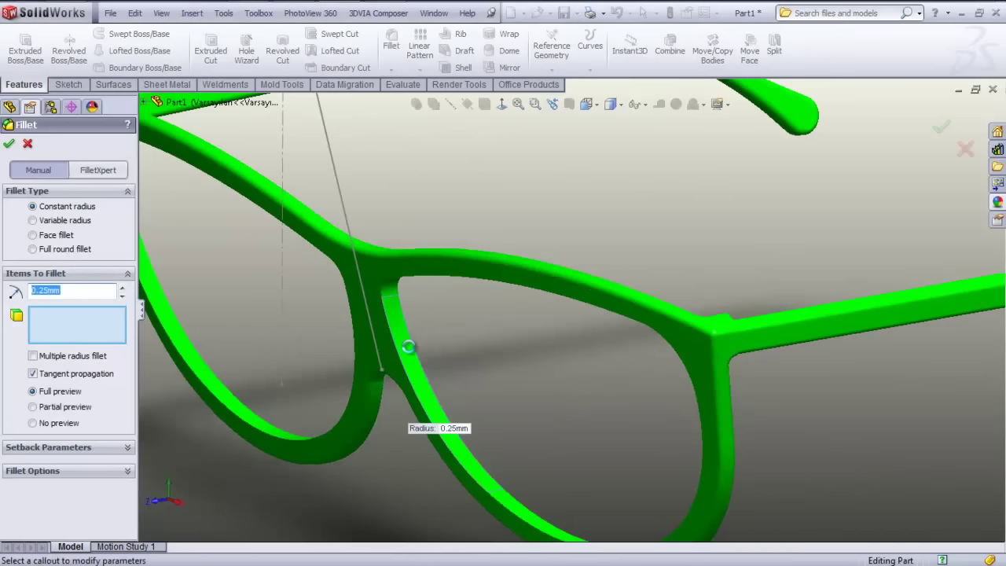
click(409, 347)
scroll(408, 347, up, 2)
scroll(409, 349, down, 3)
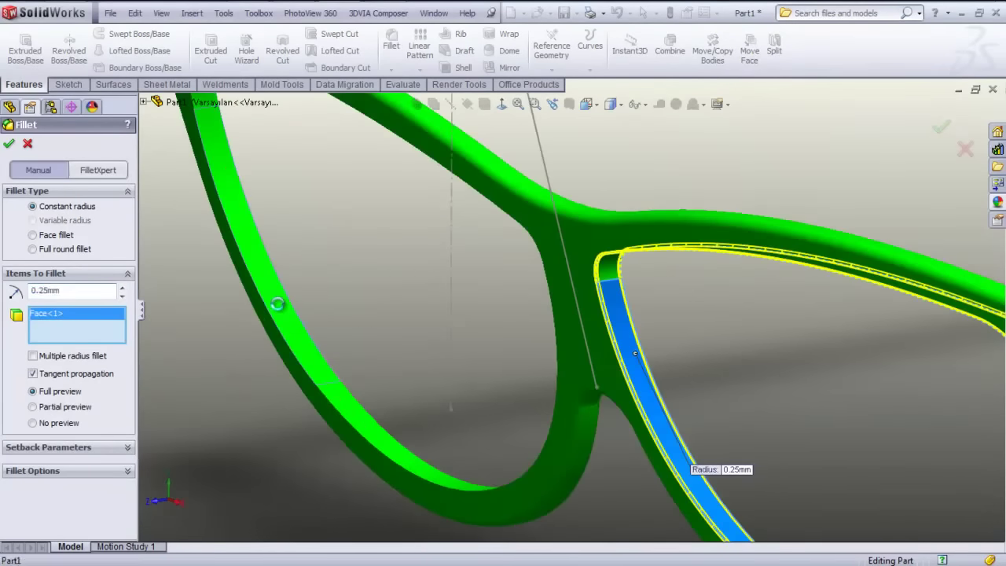
click(279, 306)
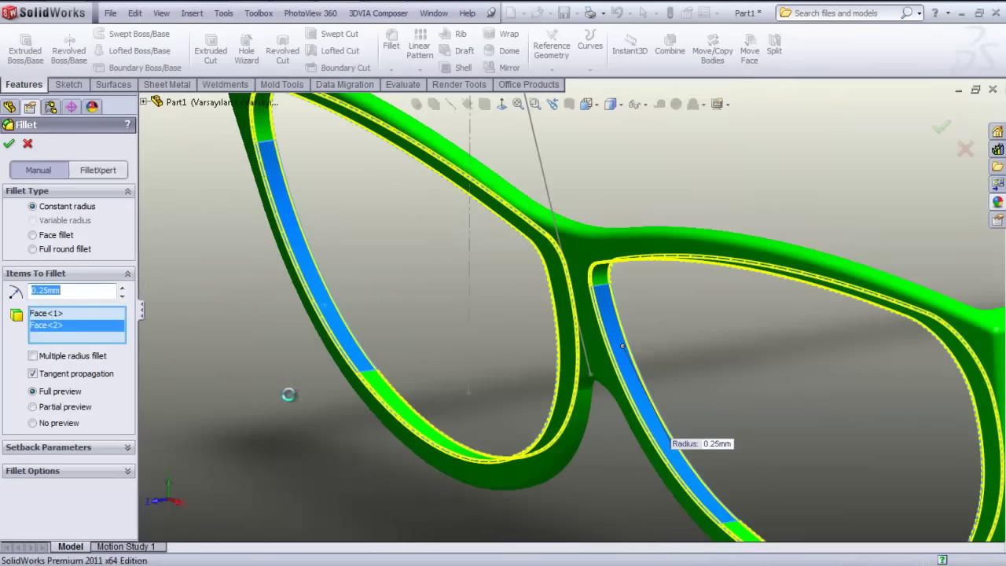
right_click(295, 404)
mouse_move(350, 424)
middle_down()
mouse_move(849, 359)
mouse_move(894, 344)
middle_up()
click(503, 108)
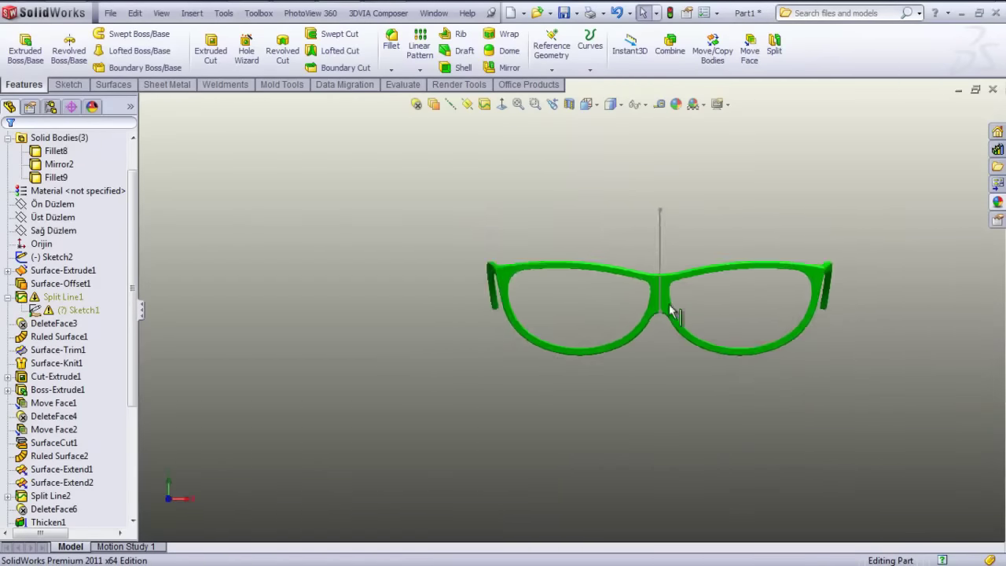